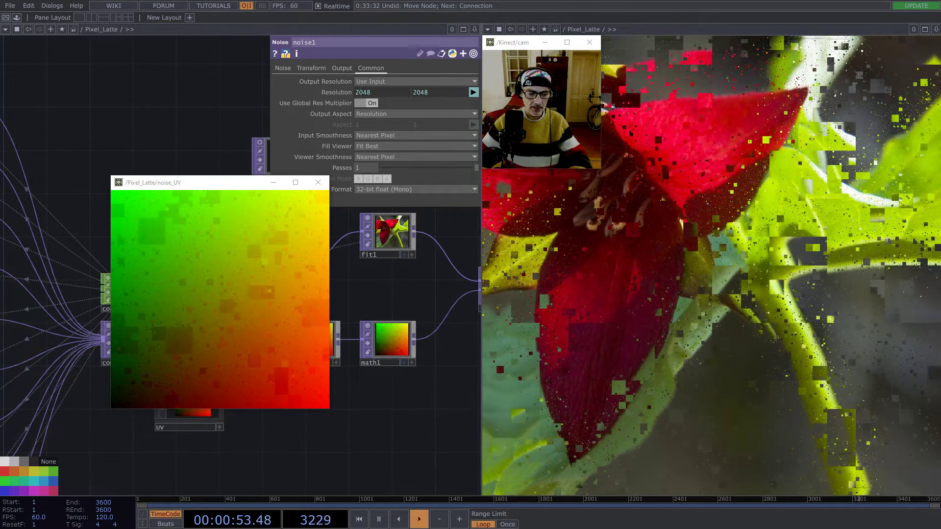
Step: Switch to the browser and view the next image of the "girl with a pearl earring" Instagram post
key(alt+Tab)
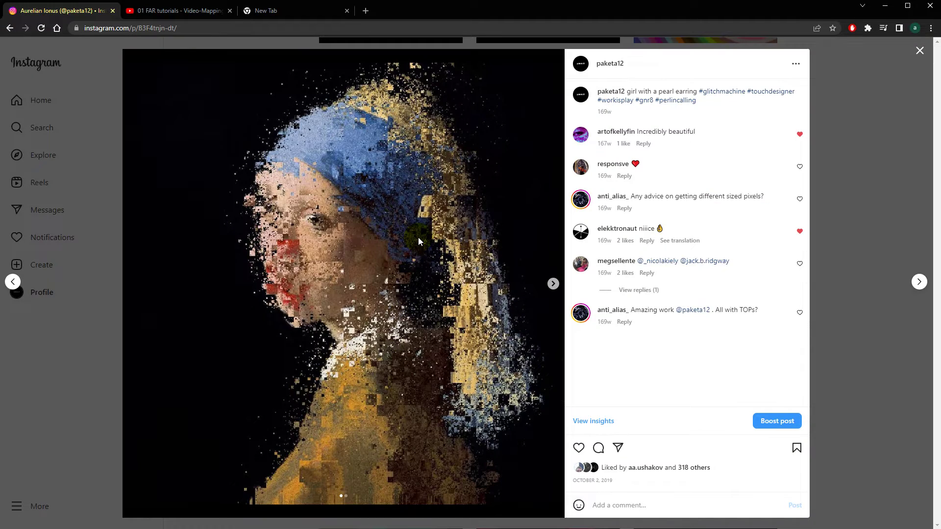
click(553, 284)
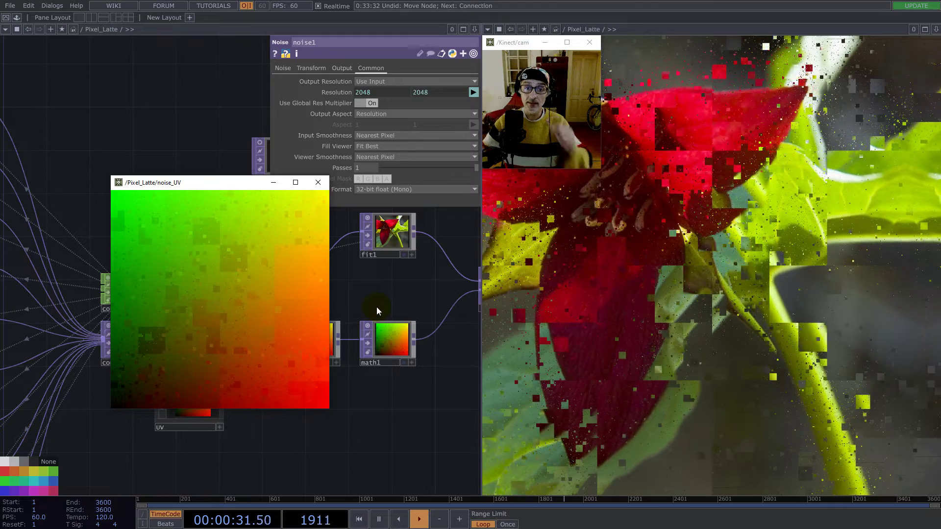
Step: Back in TouchDesigner, close the floating noise_UV viewer and the flower preview pane so only the network editor remains
click(318, 182)
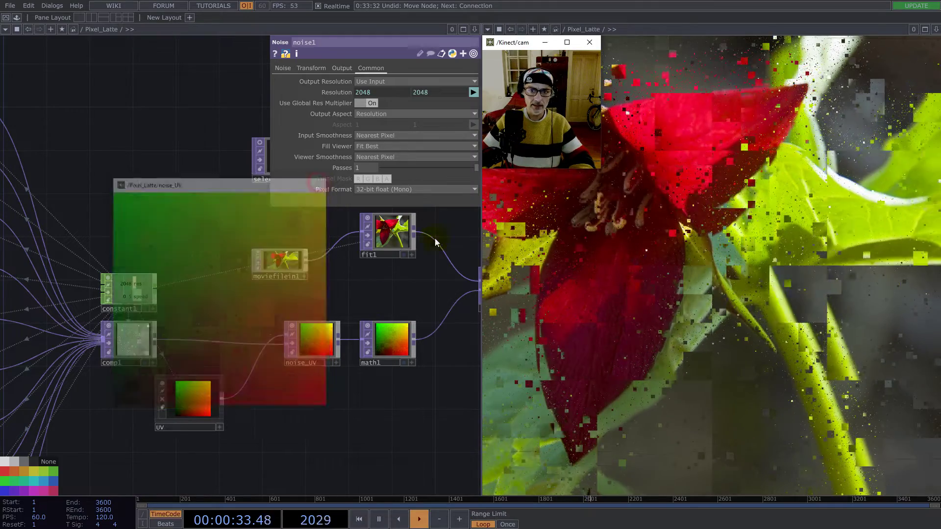
click(935, 31)
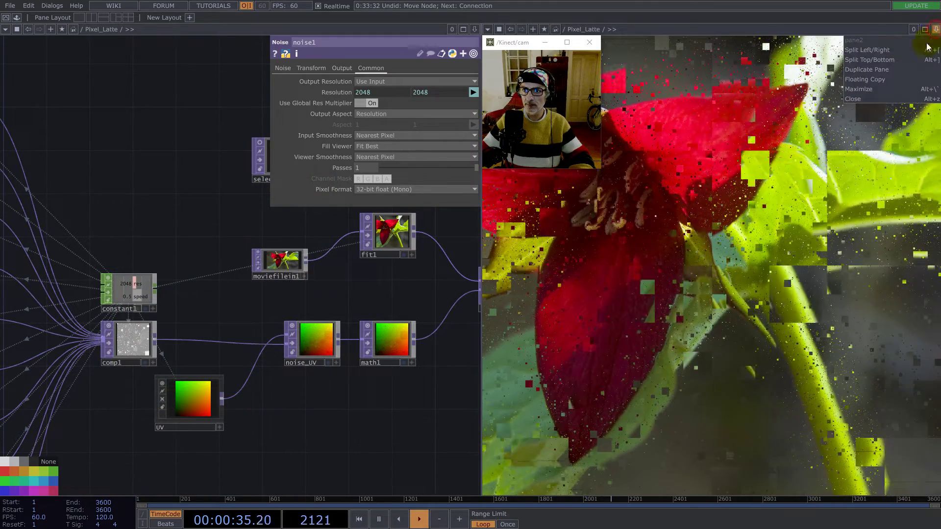
click(879, 93)
Step: Leave the Pixel_Latte network for the root level and enter the project1 container
scroll(371, 245, down, 10)
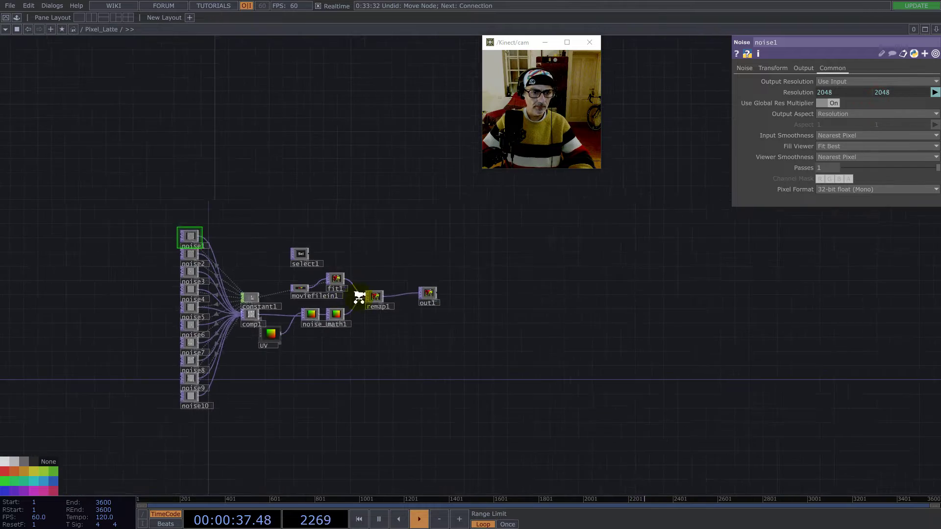
scroll(400, 309, down, 5)
click(326, 416)
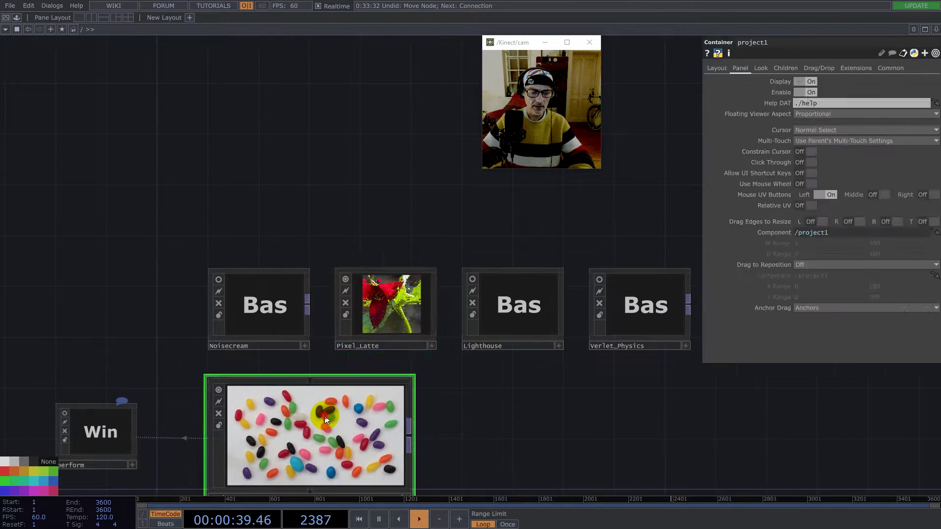
key(i)
Step: Set moviefilein1 apart and delete all other default operators in project1
drag(385, 378, 280, 203)
scroll(370, 352, up, 5)
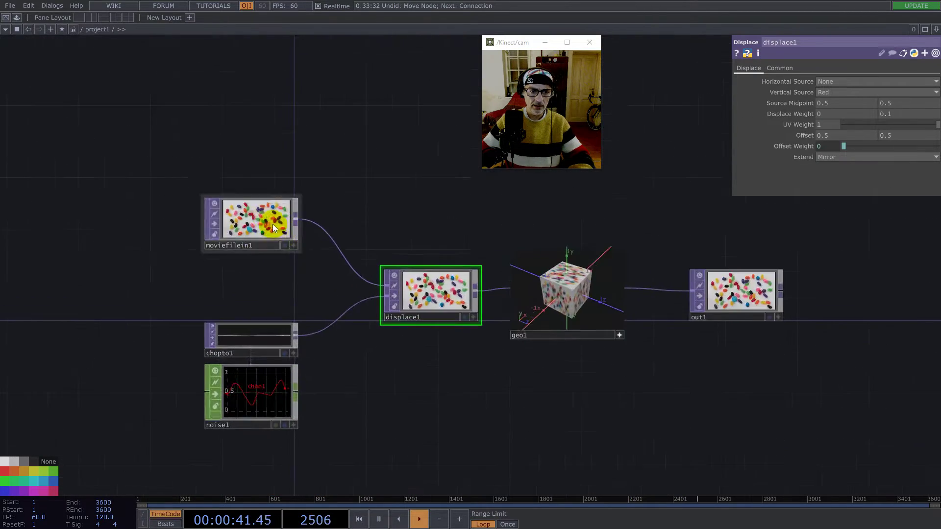
right_drag(509, 350, 863, 452)
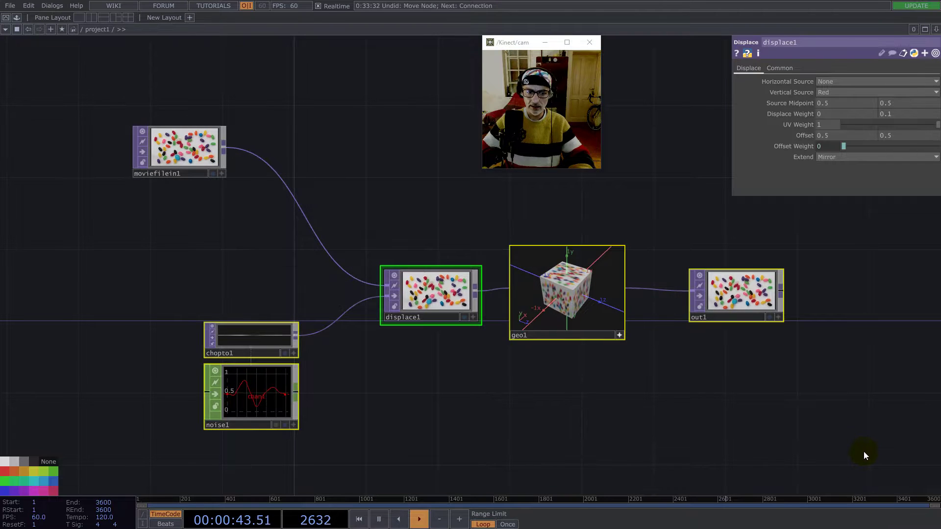
key(Delete)
Step: Reposition moviefilein1 and load the red flower image into it
drag(187, 149, 349, 257)
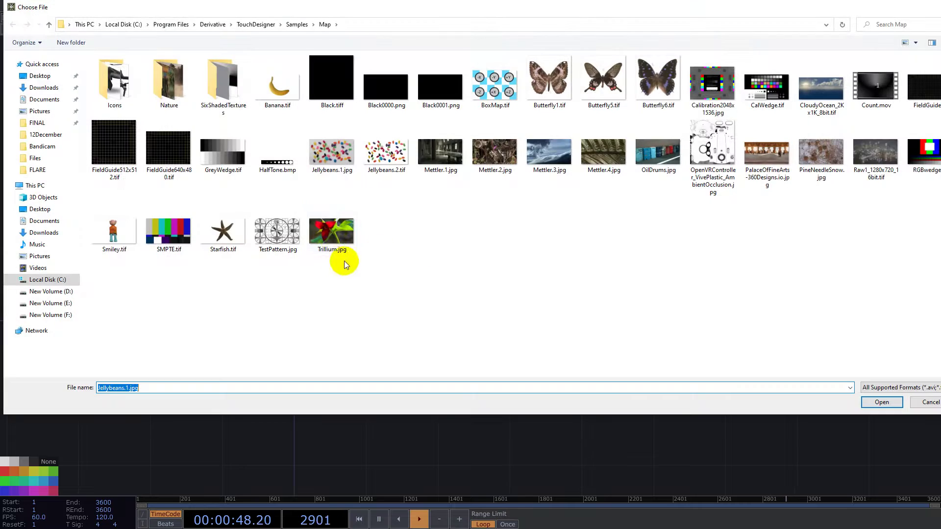
double_click(342, 257)
drag(357, 264, 298, 265)
drag(434, 349, 432, 244)
Step: Create a Constant CHOP below moviefilein1
double_click(382, 316)
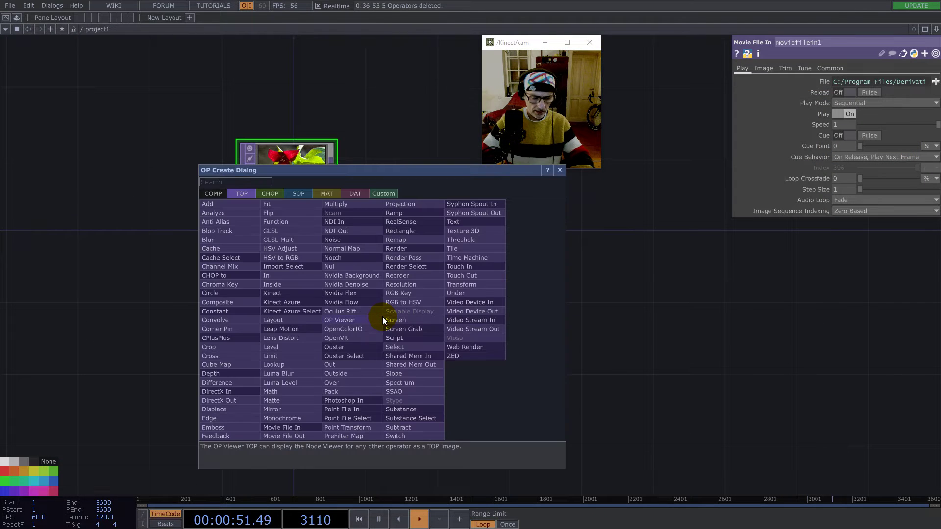
text(co)
click(270, 194)
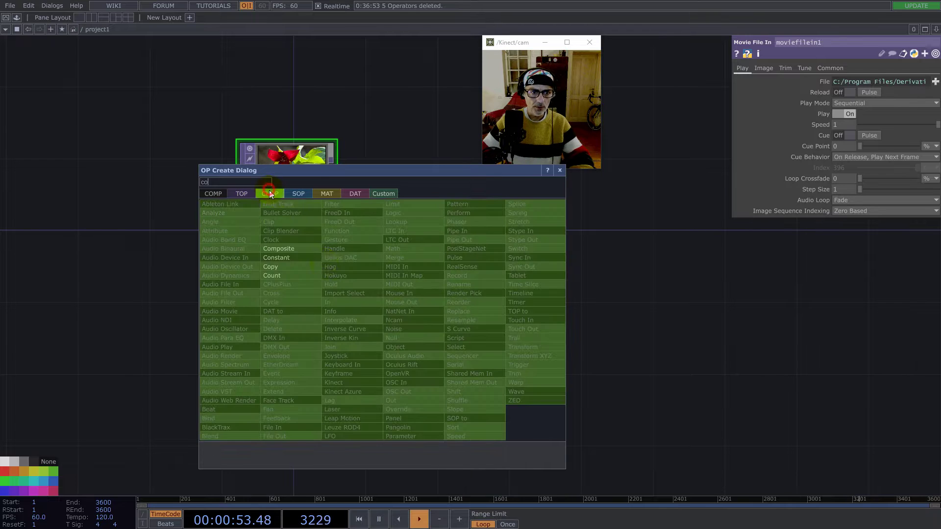
click(285, 257)
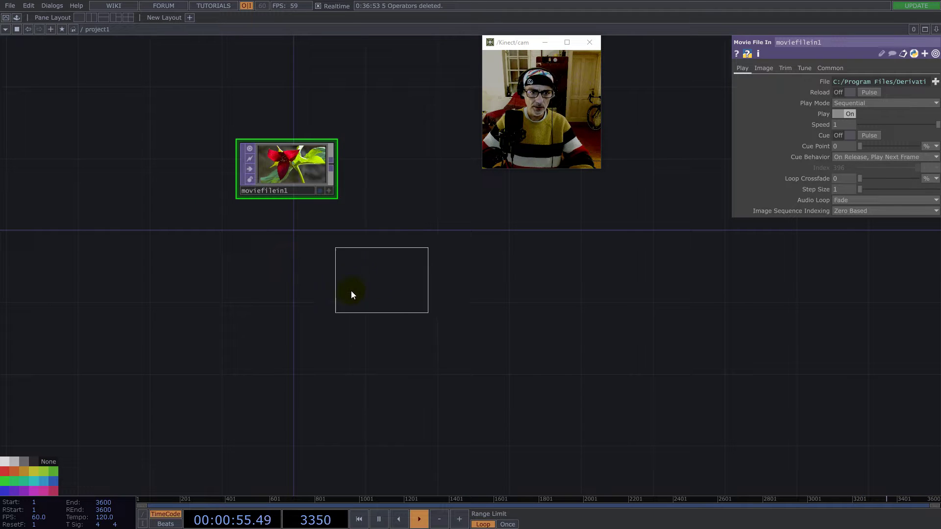
click(351, 291)
Step: Define two channels in constant1, res with value 2048 and speed with value 2/3, and nudge the node
click(825, 81)
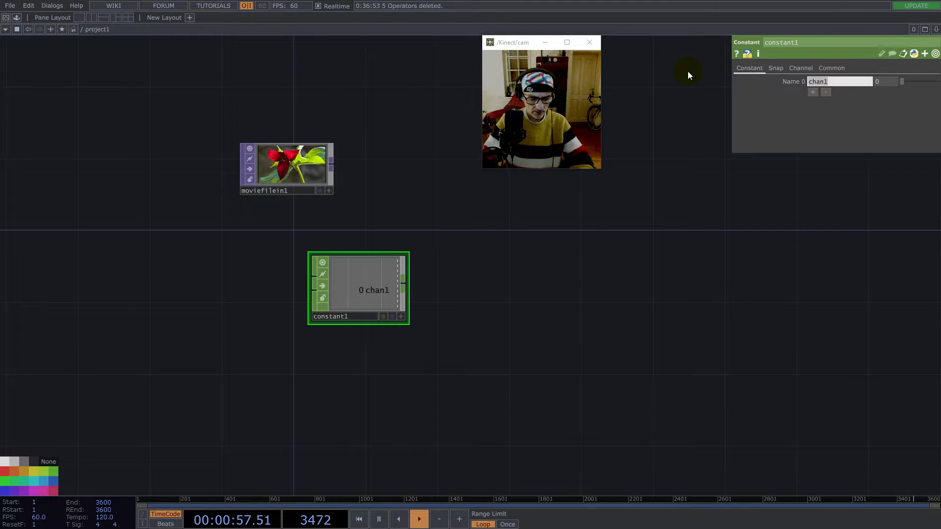
text(res)
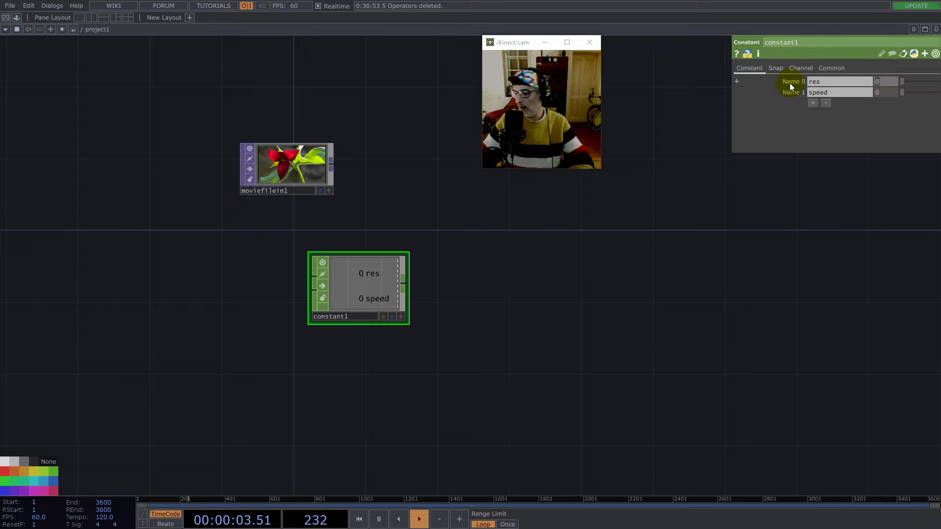
text(2048)
click(889, 93)
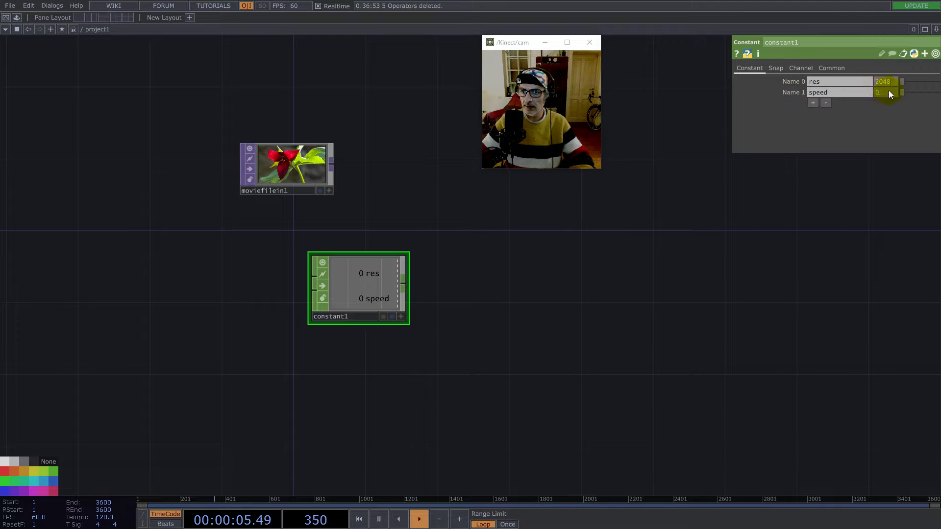
drag(889, 91, 809, 94)
text(2/3)
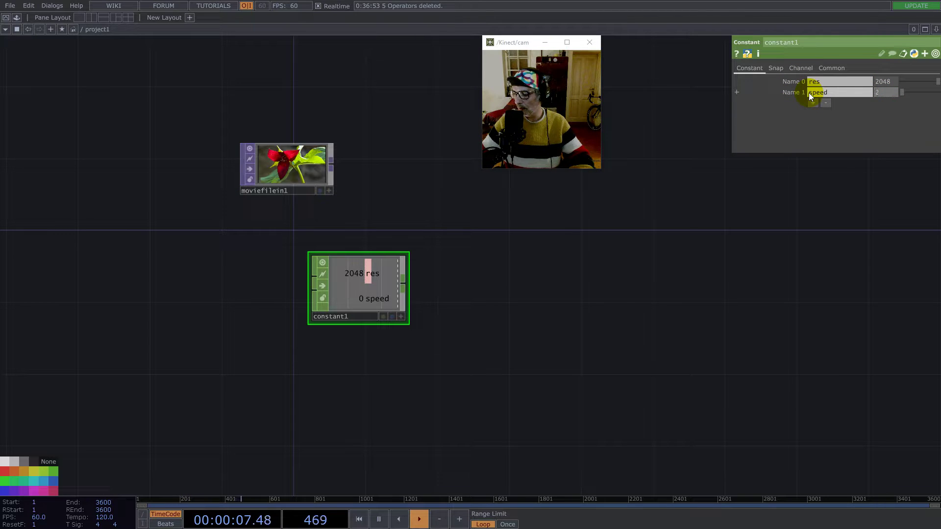
key(Return)
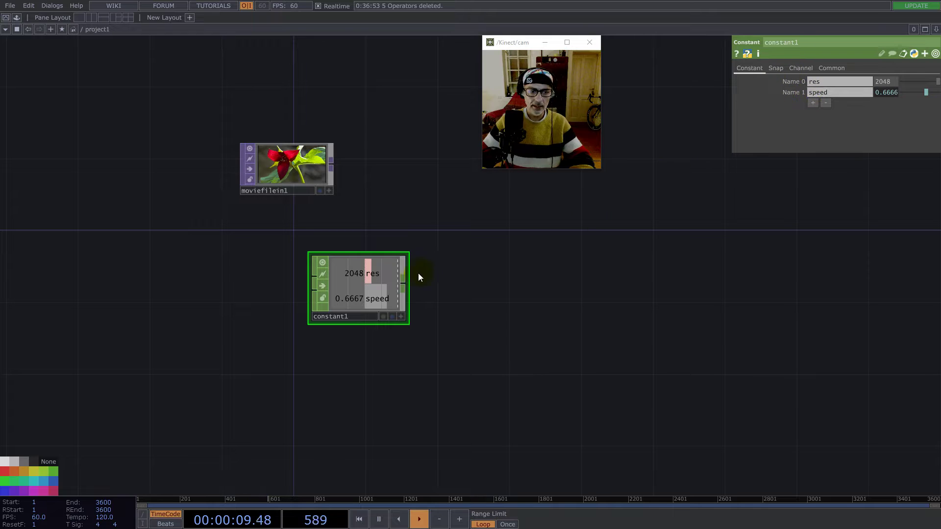
drag(342, 288, 360, 305)
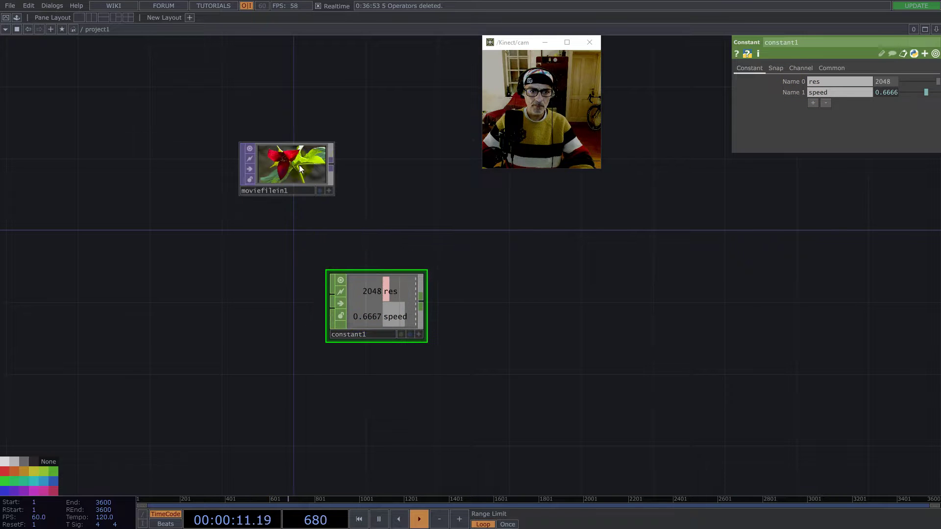
Step: Add a Fit TOP connected to the output of moviefilein1
click(331, 167)
text(f)
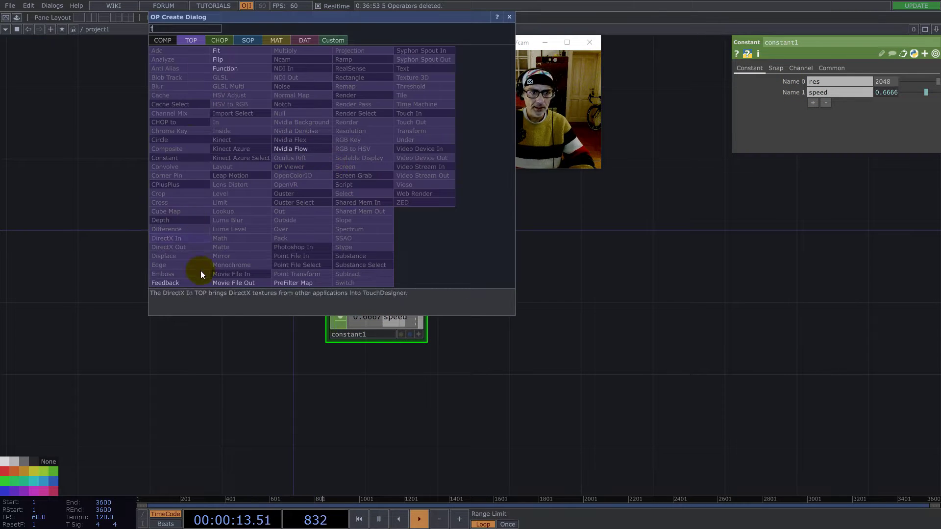
click(226, 59)
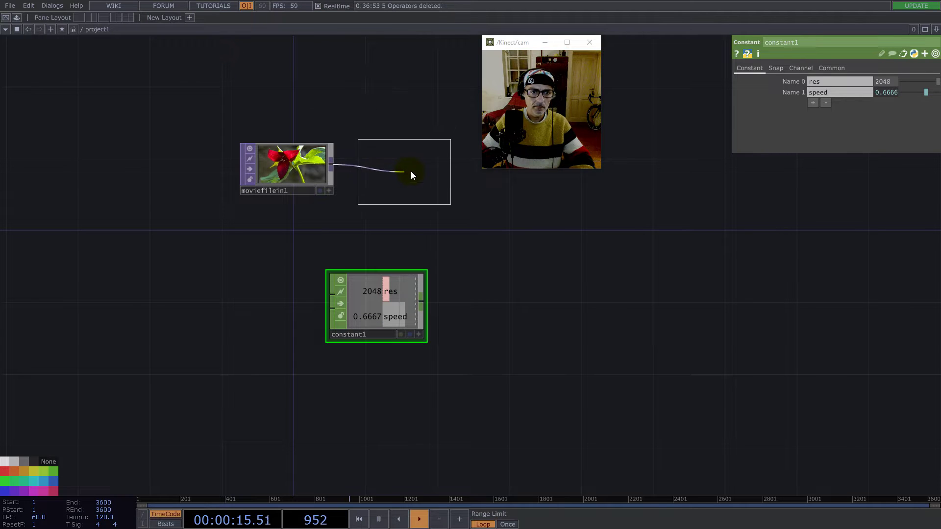
click(411, 172)
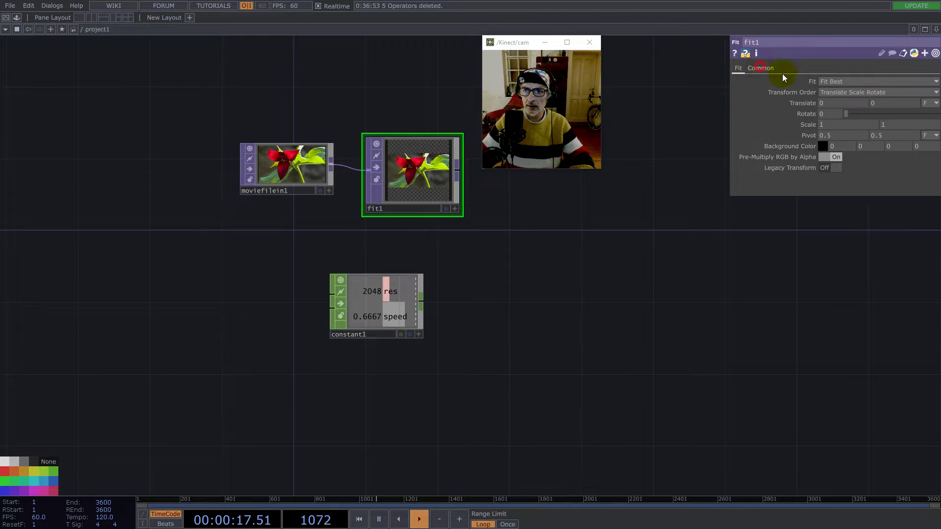
Step: Open constant1 in a floating viewer and export its res channel to both resolution values of fit1
click(760, 67)
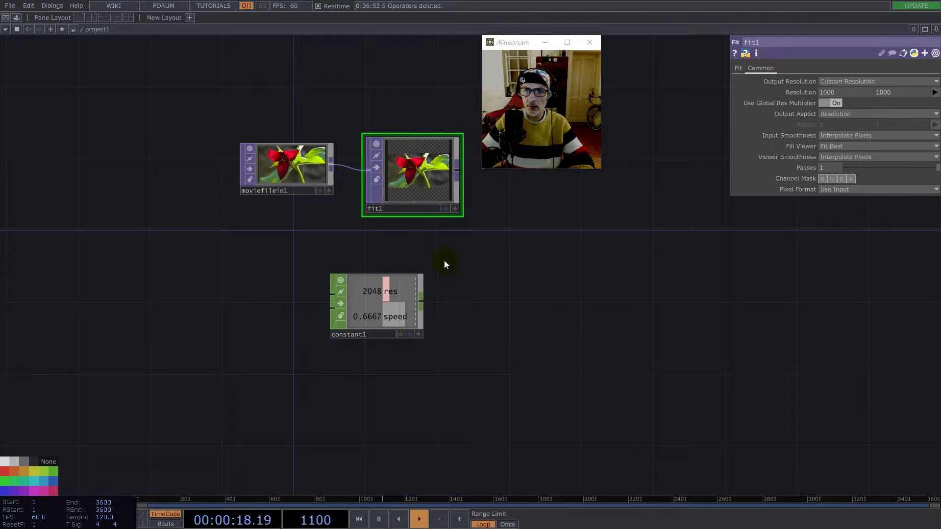
right_click(399, 306)
click(413, 302)
drag(430, 281, 804, 90)
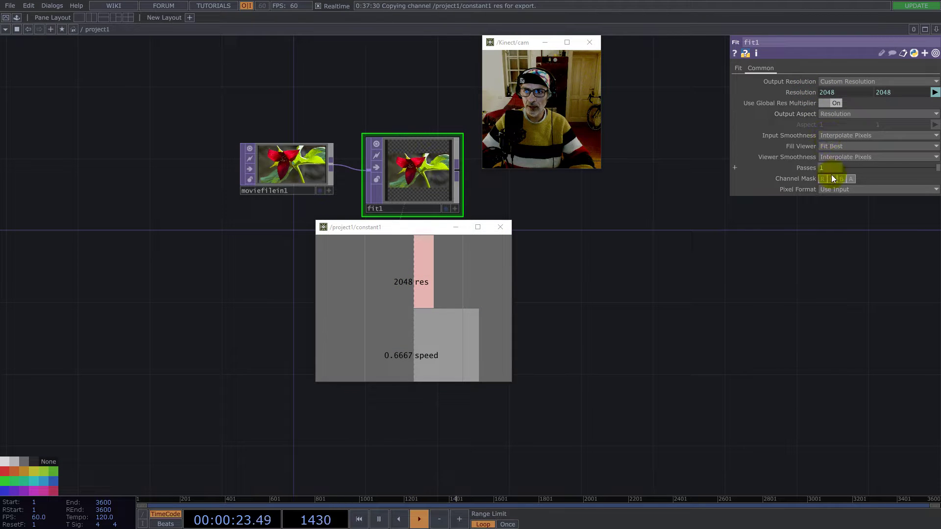
Step: Set the fit mode of fit1 to Fit Outside
click(737, 69)
click(827, 81)
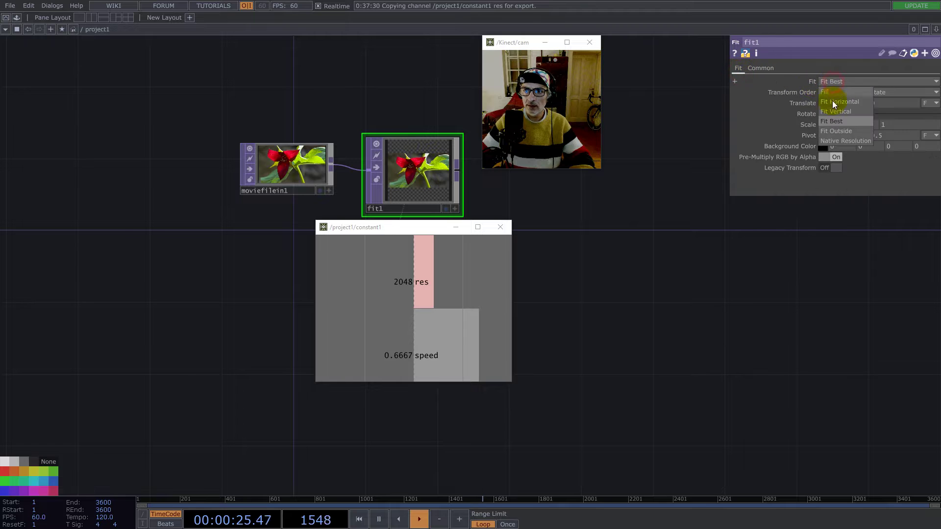
click(834, 131)
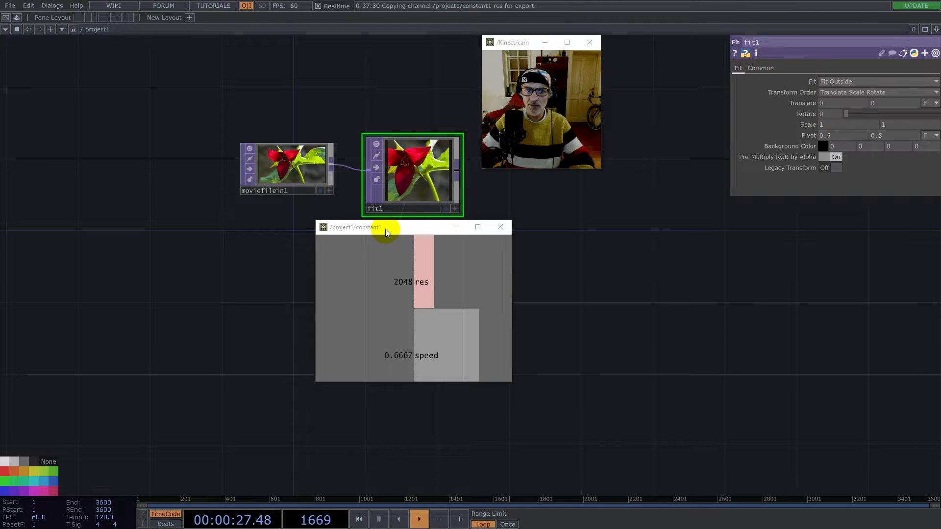
Step: Move the floating constant1 viewer clear of the network and place the constant1 node directly beneath fit1
drag(384, 231, 748, 286)
drag(352, 290, 389, 254)
drag(543, 354, 345, 353)
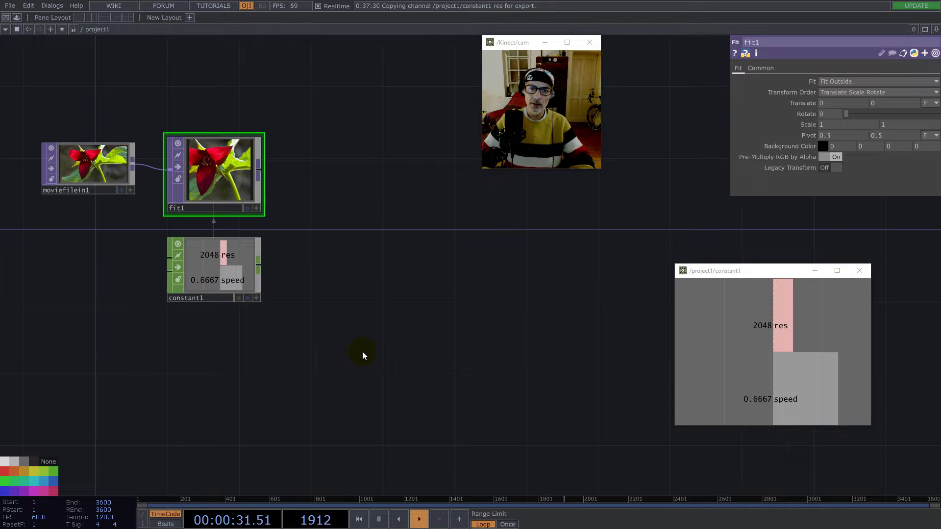
Step: Create a Base COMP below constant1
drag(242, 392, 401, 288)
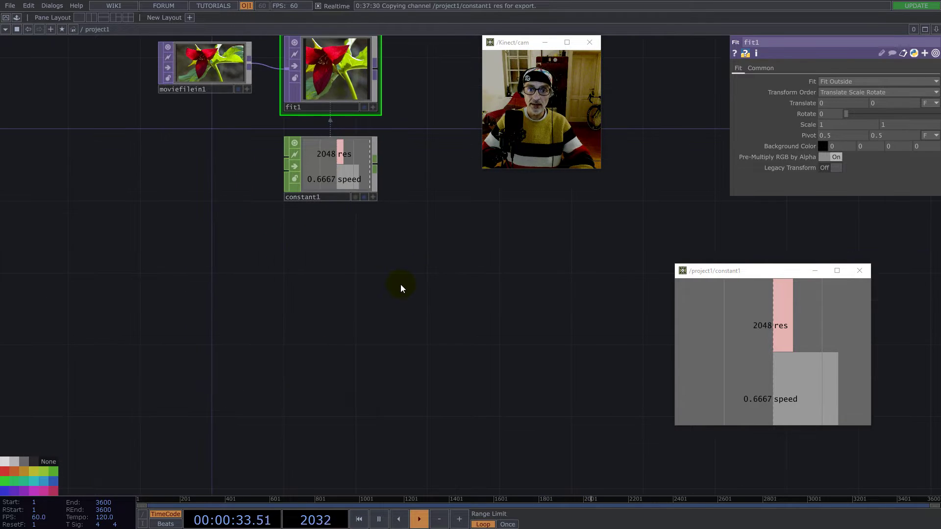
double_click(318, 306)
text(b)
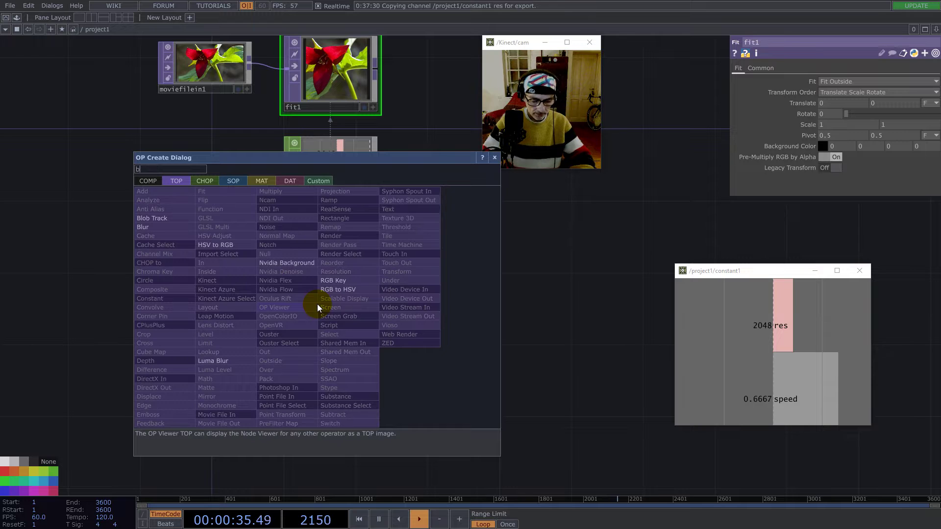
click(145, 180)
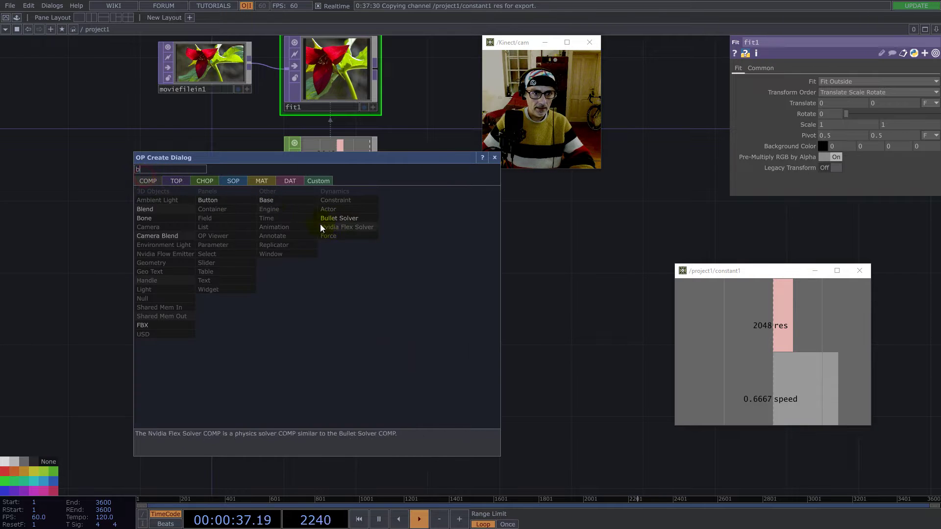
click(277, 203)
click(313, 304)
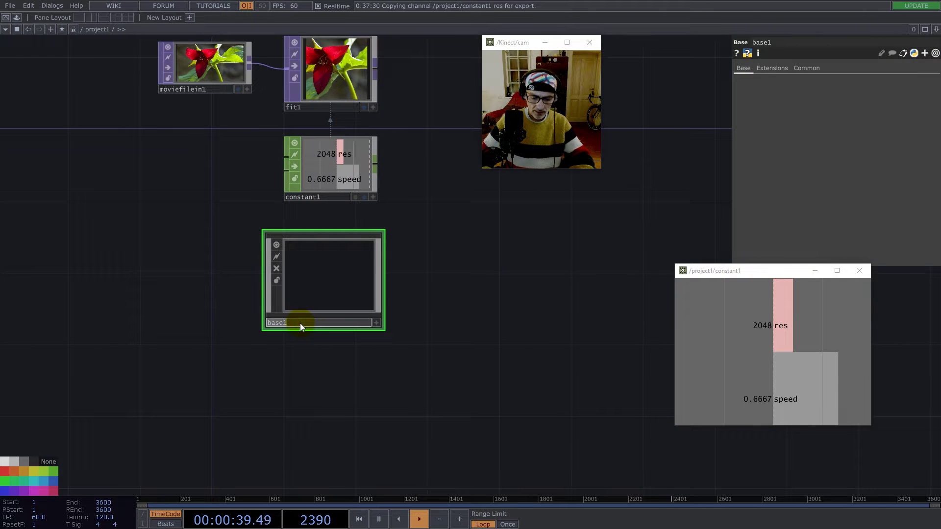
Step: Rename the new base to UV and give its node the dark gray color
text(UV)
click(309, 378)
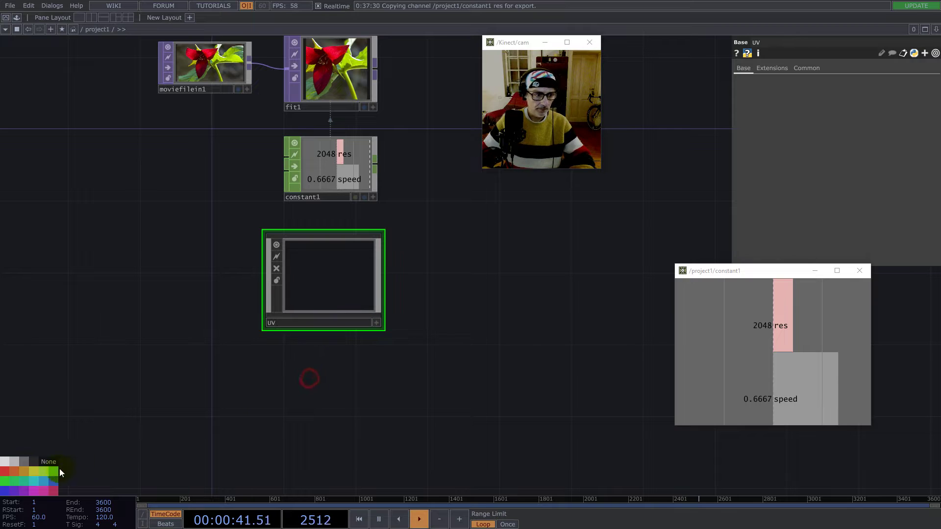
click(31, 462)
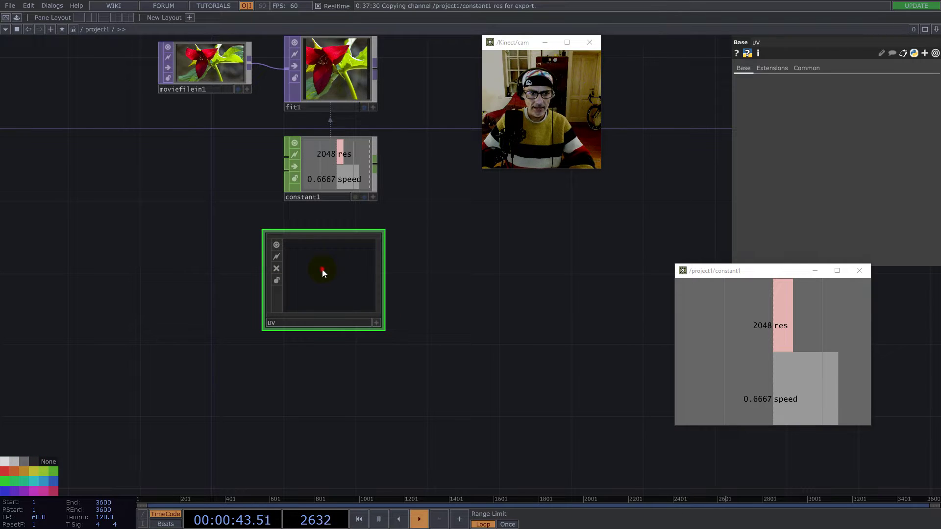
Step: Enter the UV base and create a Ramp TOP inside it
key(i)
drag(462, 254, 288, 300)
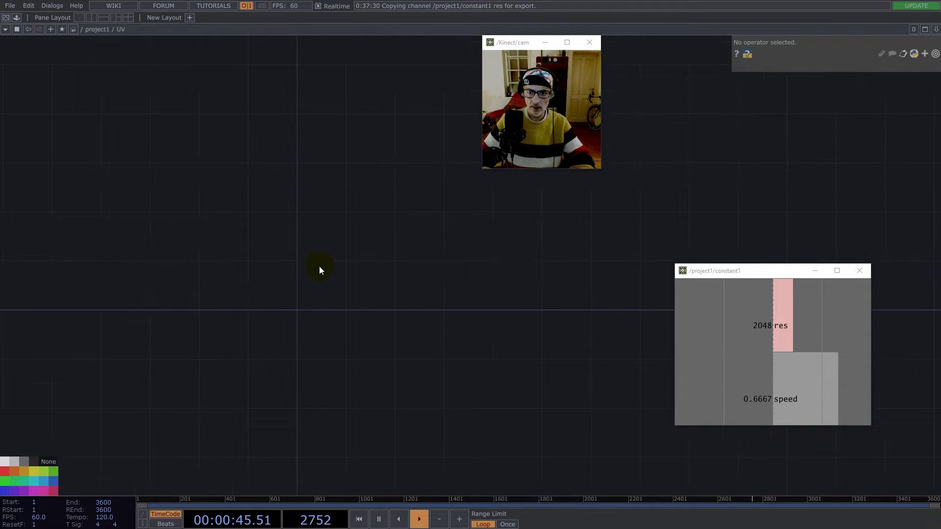
key(Tab)
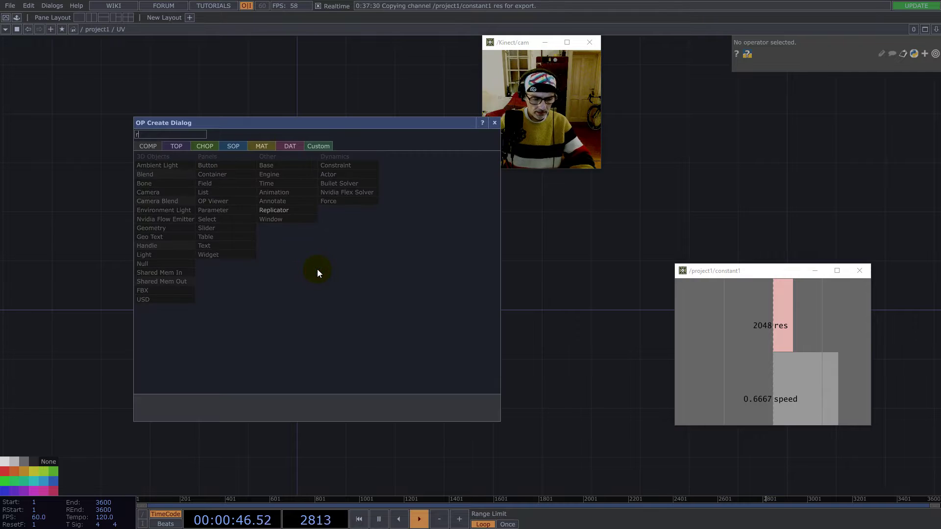
click(177, 146)
click(330, 175)
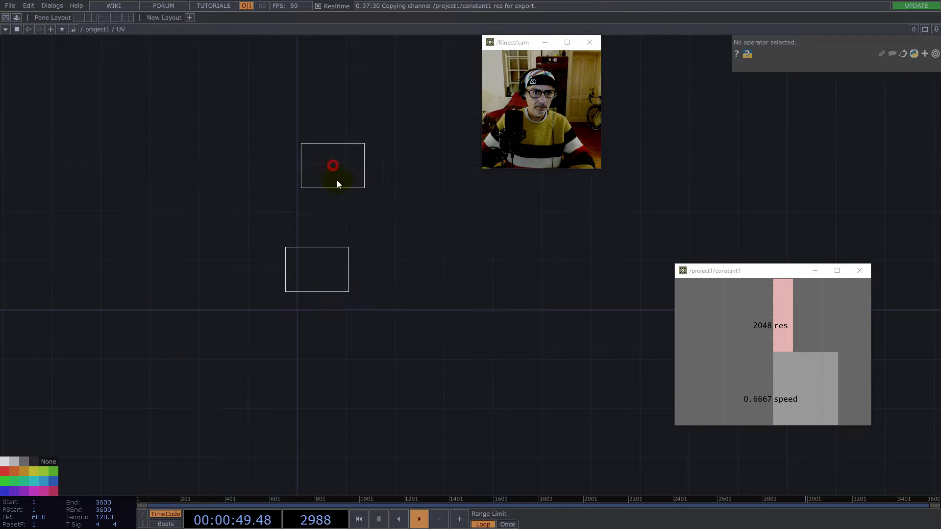
click(331, 281)
Step: Export constant1's res channel to the ramp's resolution and set its pixel format to 32-bit float (Mono), moving the floating viewer aside
drag(779, 324, 810, 92)
drag(781, 272, 520, 334)
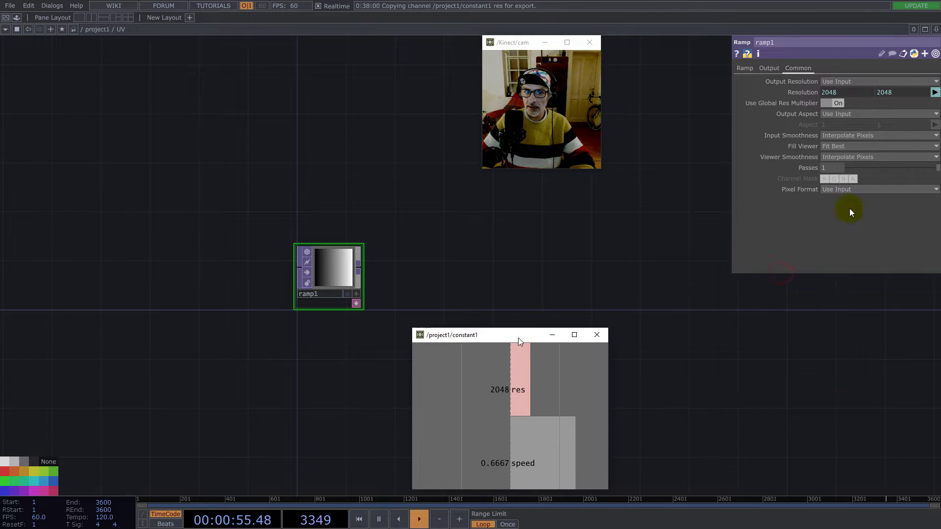
click(861, 190)
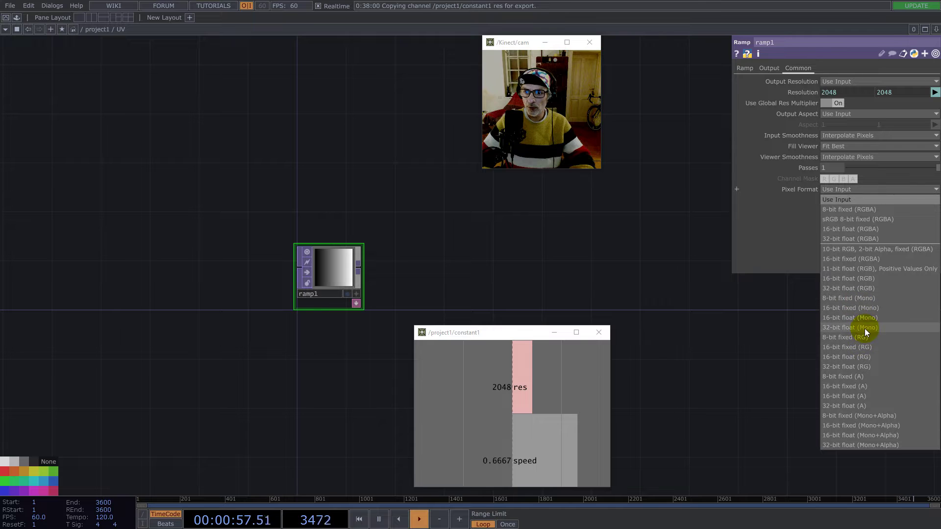
click(863, 327)
Step: Add a Flip TOP after ramp1 and set its Flop option to Bottom Left
right_click(356, 268)
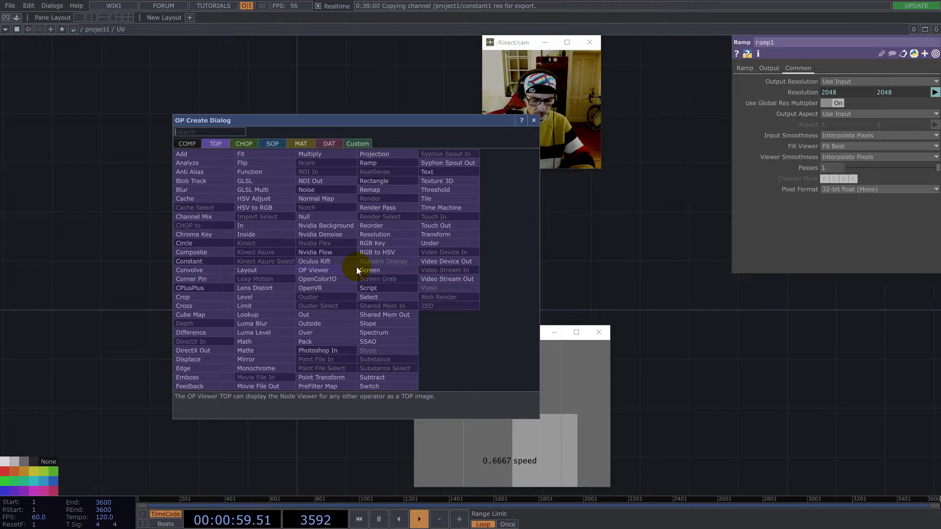
text(flip)
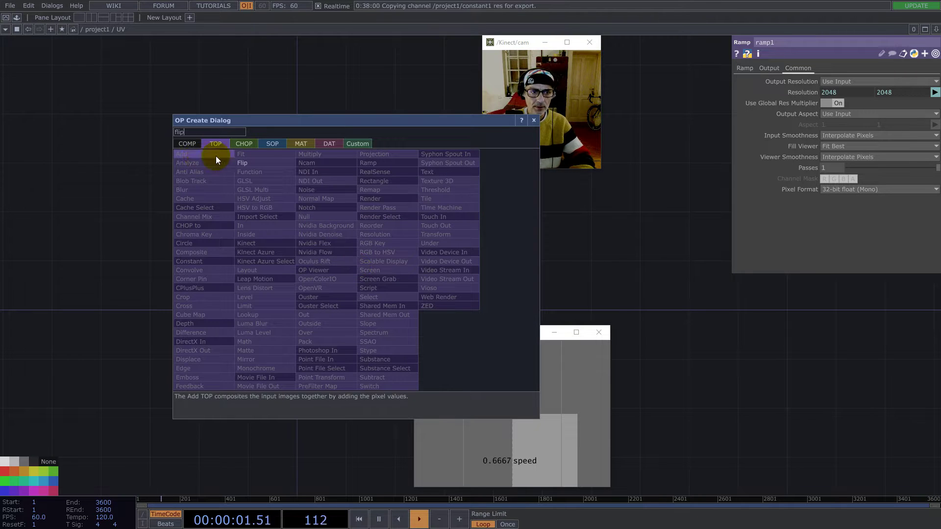
click(242, 163)
click(422, 310)
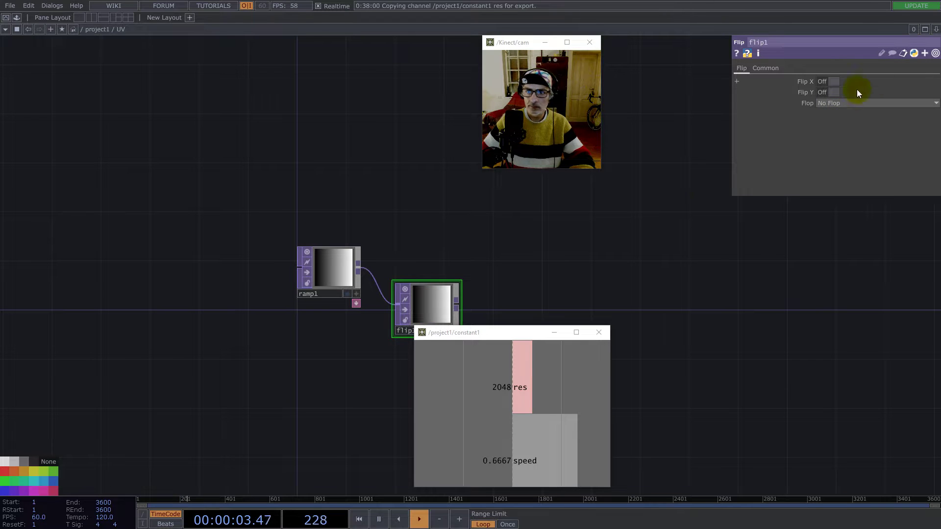
click(844, 124)
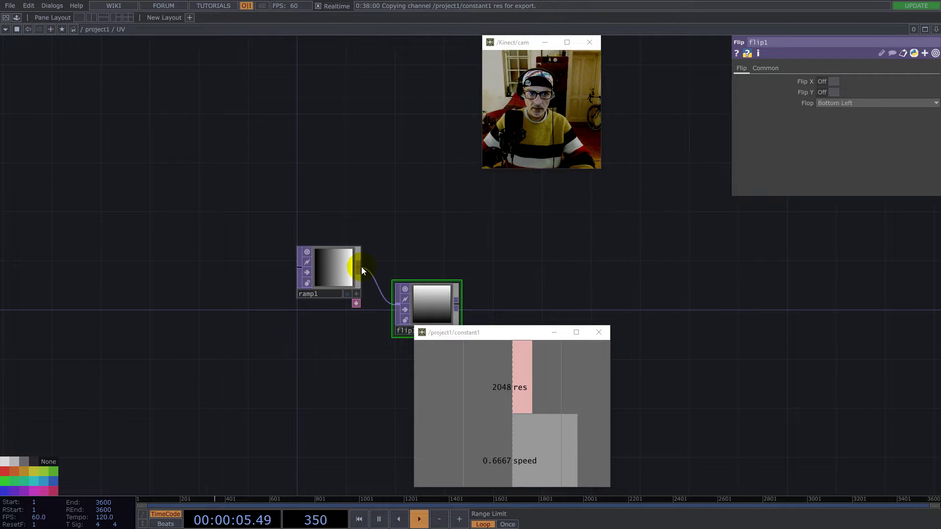
Step: Add a Reorder TOP after ramp1 and wire flip1 into its second input
right_click(361, 266)
text(re)
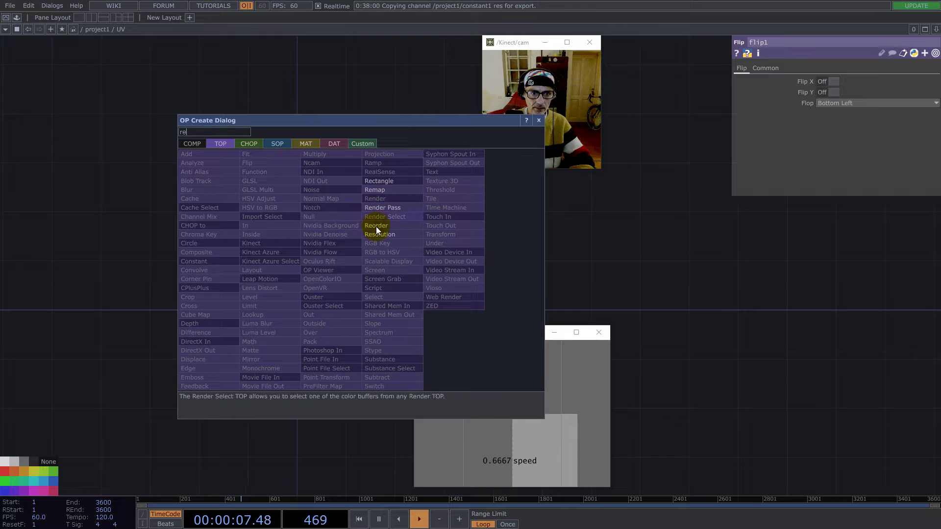
click(376, 225)
click(583, 277)
drag(462, 302, 559, 261)
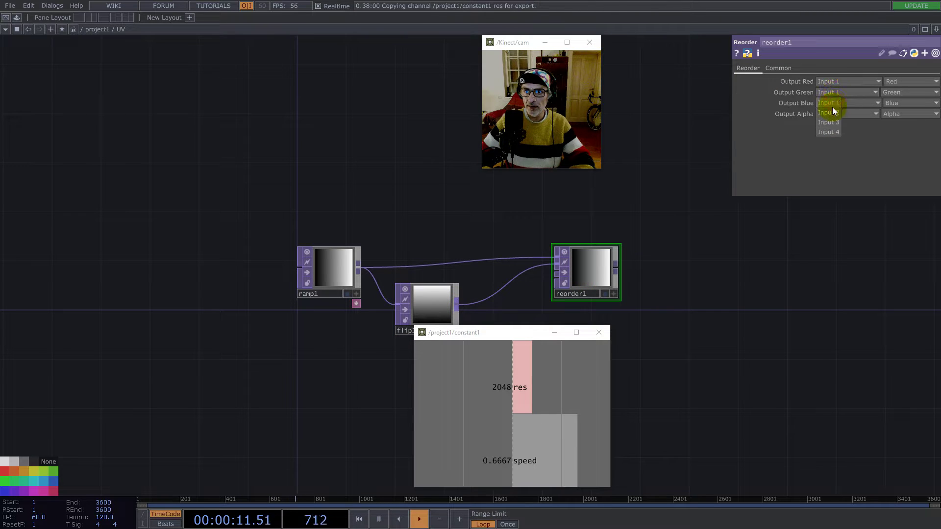
Step: Source reorder1's green output from Input 2 and set its pixel format to 32-bit float (RG)
click(789, 68)
click(844, 189)
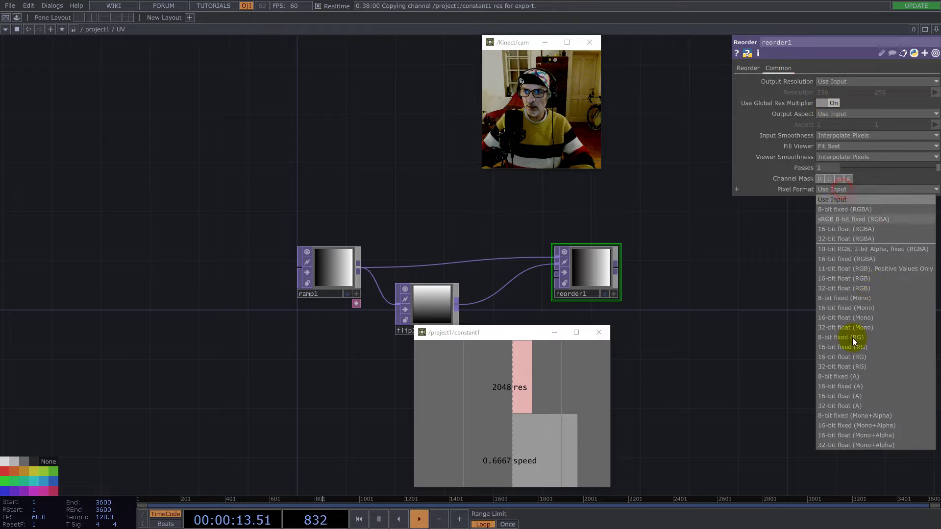
click(857, 367)
Step: Add an Out TOP after reorder1 and return to the parent project network
right_click(618, 270)
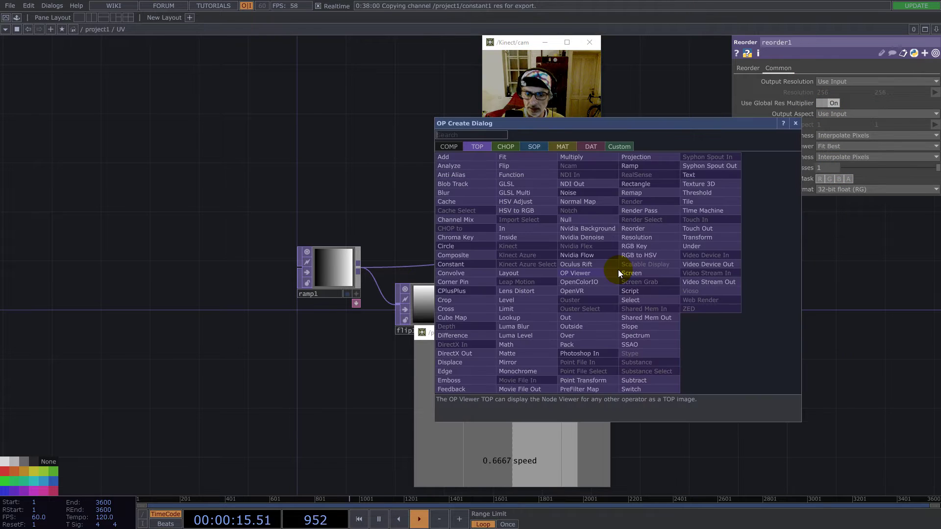
text(out)
click(566, 317)
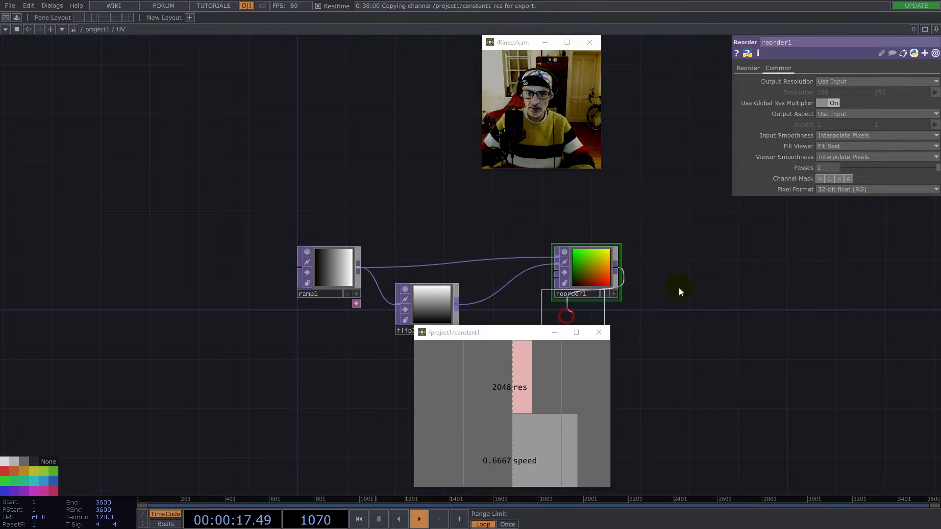
click(713, 269)
key(u)
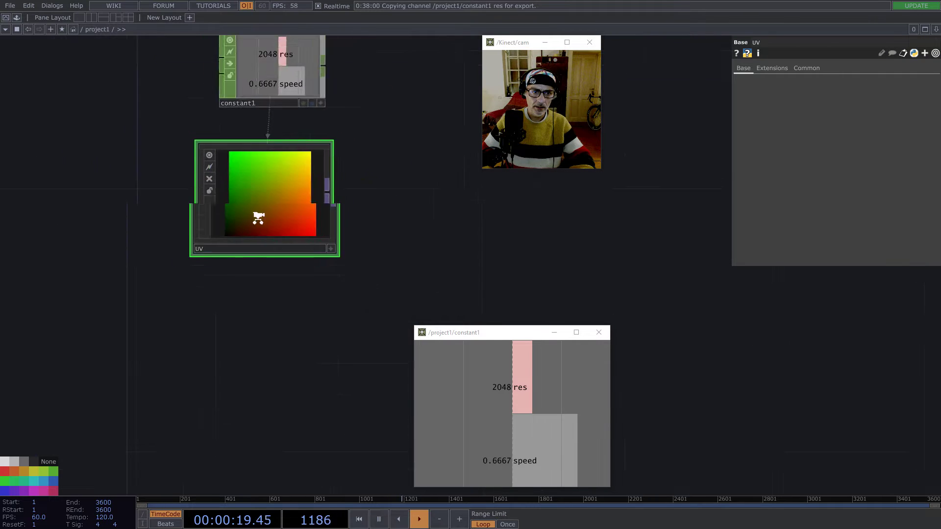
Step: Add a Remap TOP after fit1 and connect the UV base's output to its second input
drag(322, 250, 316, 254)
scroll(284, 208, up, 4)
right_click(235, 104)
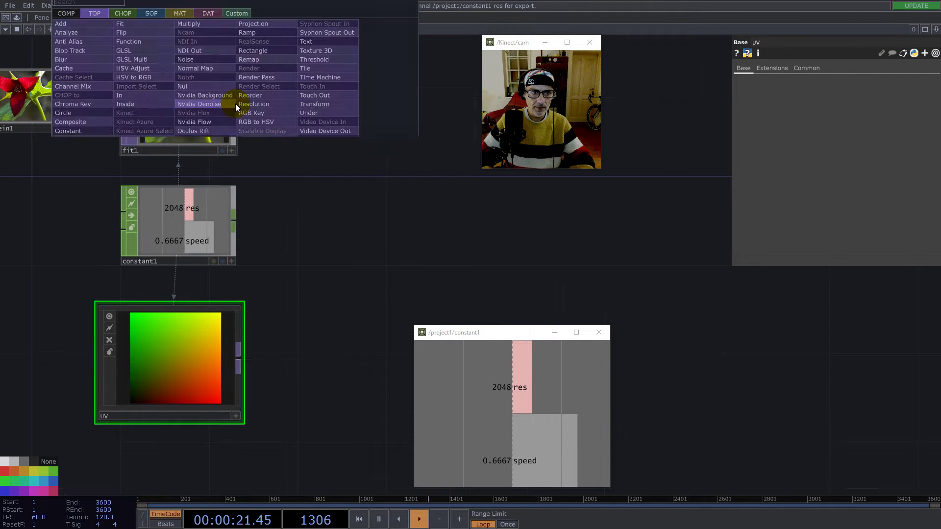
text(re)
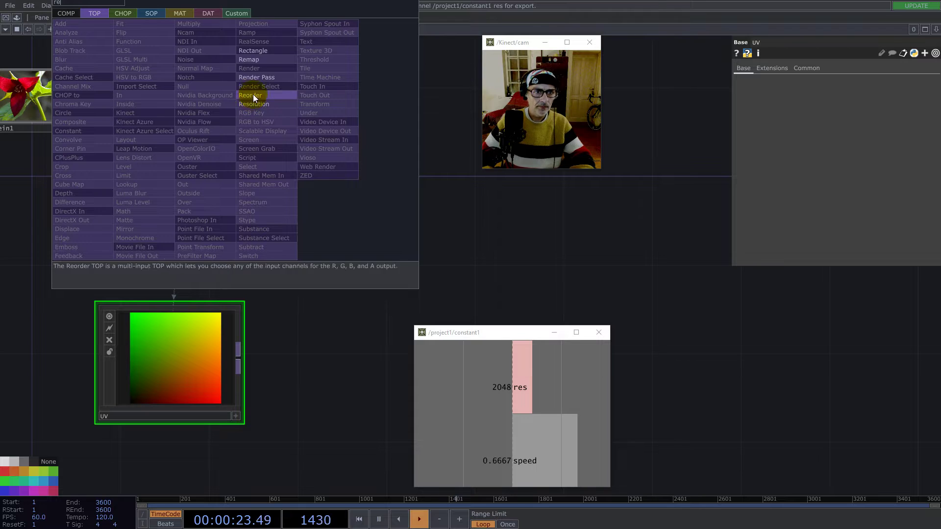
click(255, 60)
click(416, 230)
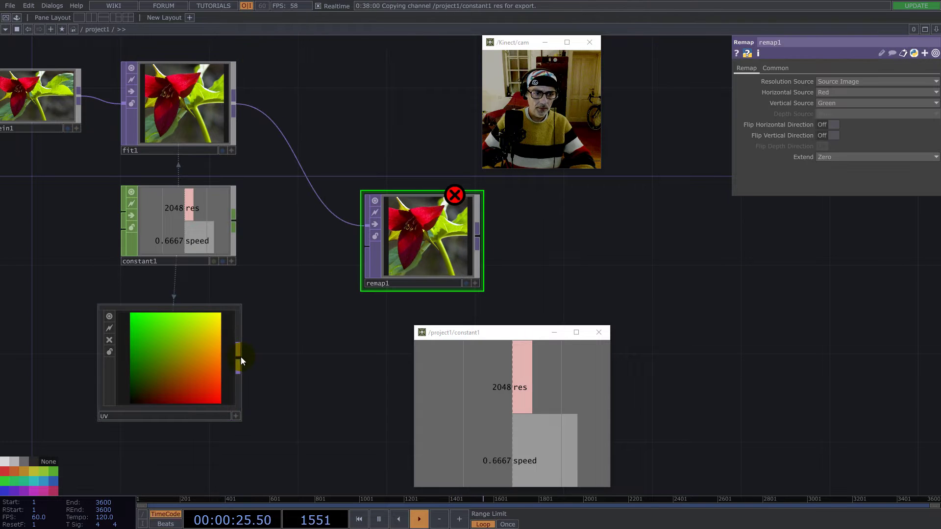
drag(239, 357, 356, 263)
Step: Add a Null TOP after remap1 and place it beside that node
drag(488, 243, 454, 258)
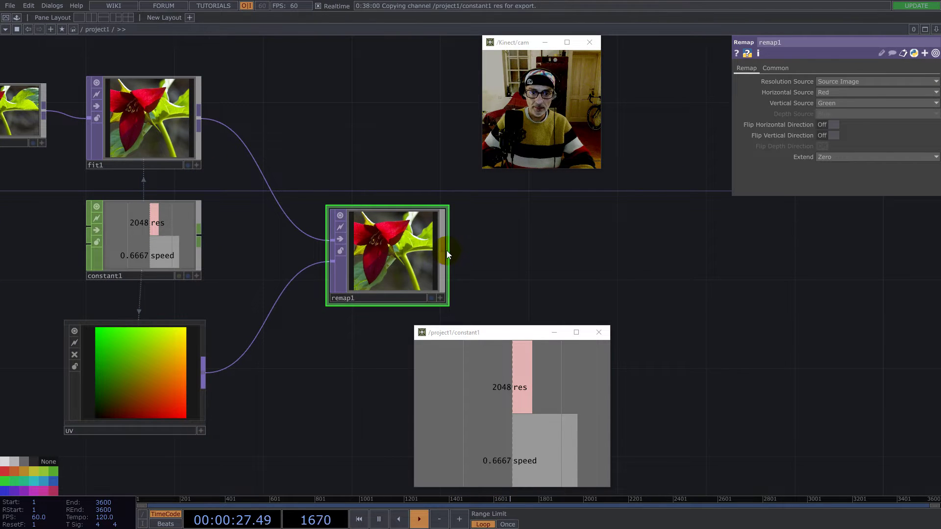
right_click(446, 251)
click(395, 200)
click(706, 230)
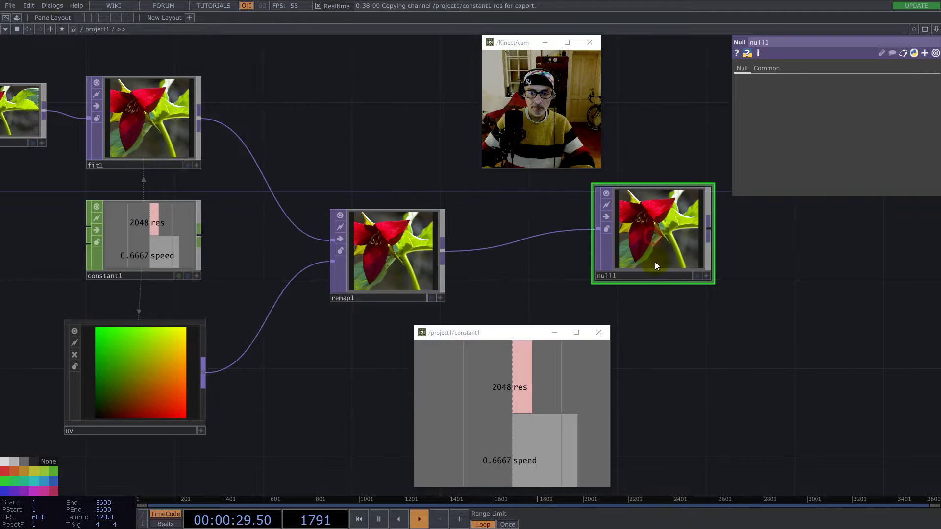
click(697, 276)
Step: Split the workspace into side-by-side panes and clear the network view from the second pane so it can show output
click(935, 29)
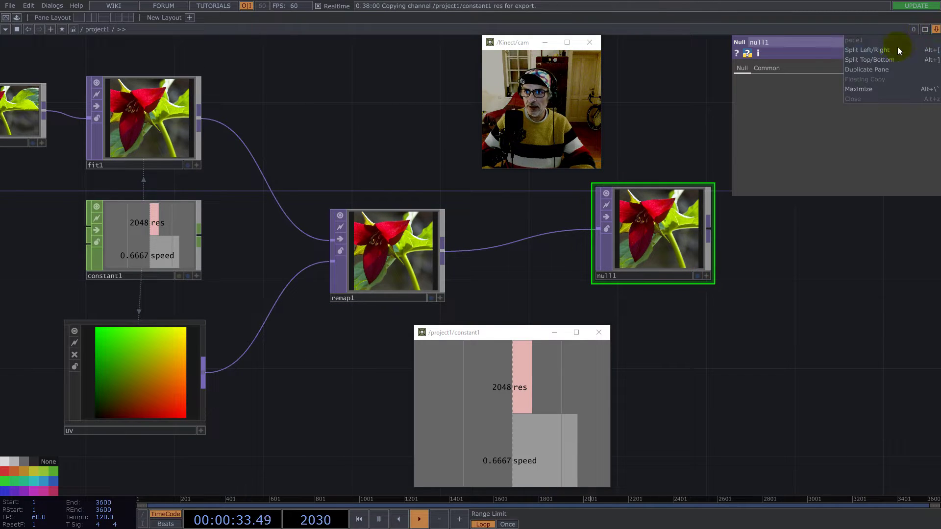
click(892, 49)
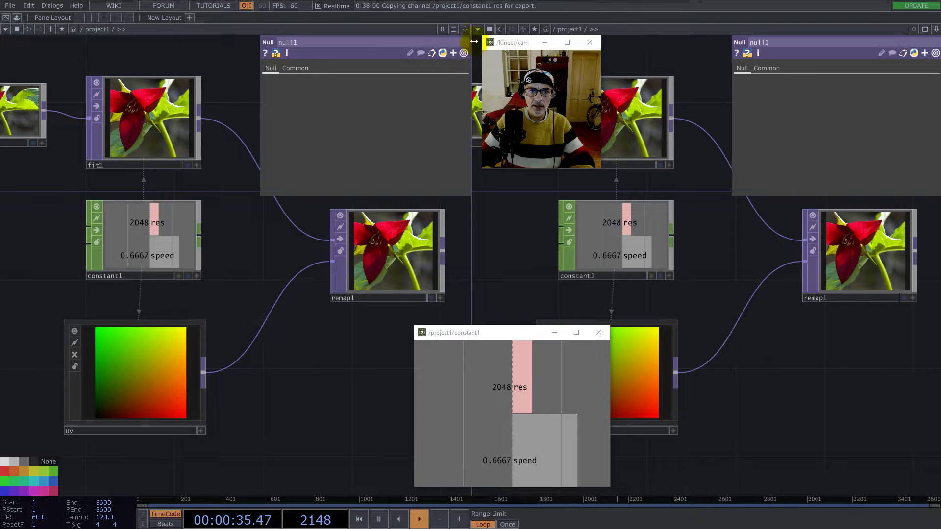
click(476, 72)
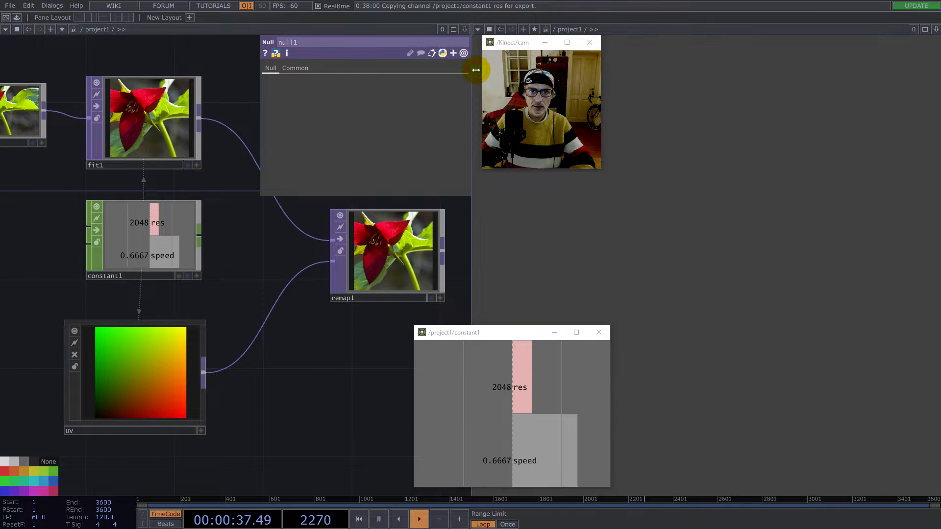
Step: Turn on null1's display so its image fills the second pane, and widen the network pane slightly
drag(352, 344, 176, 341)
scroll(177, 341, down, 3)
scroll(178, 342, down, 3)
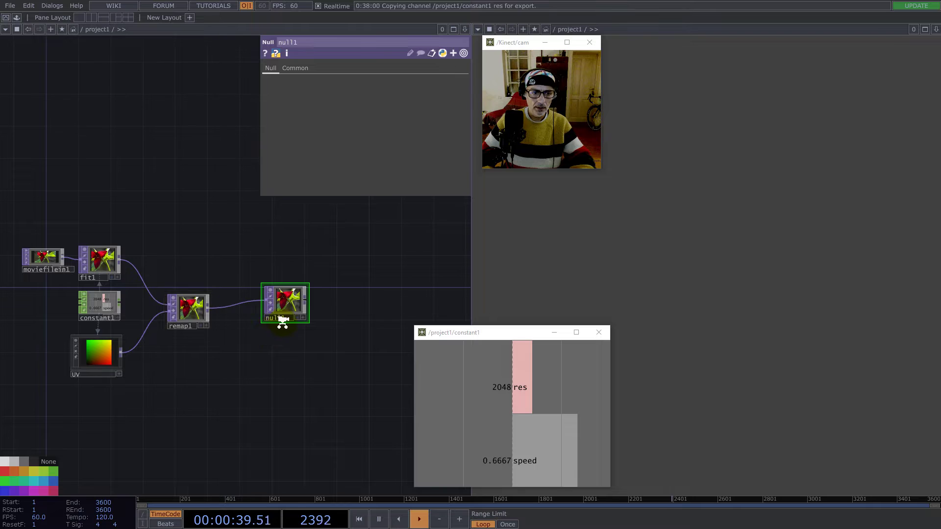
scroll(333, 312, up, 5)
click(335, 311)
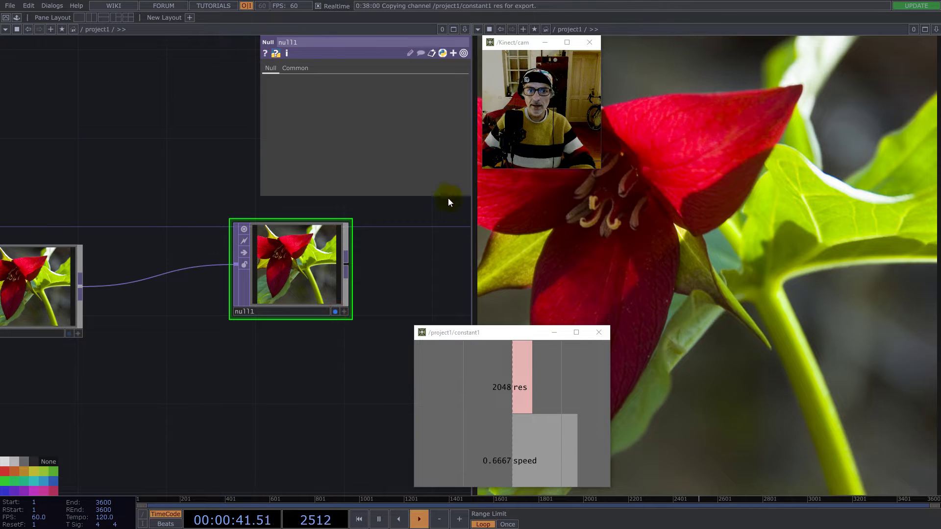
drag(471, 209, 482, 211)
Step: Move the UV node further away from remap1 to make room on the wire between them
scroll(265, 276, down, 4)
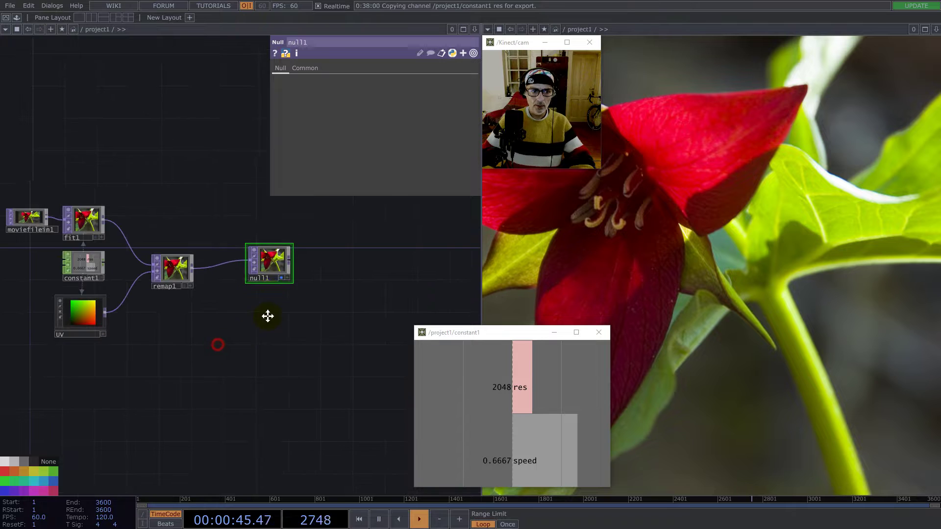
drag(267, 316, 273, 313)
drag(119, 293, 86, 308)
drag(193, 341, 232, 333)
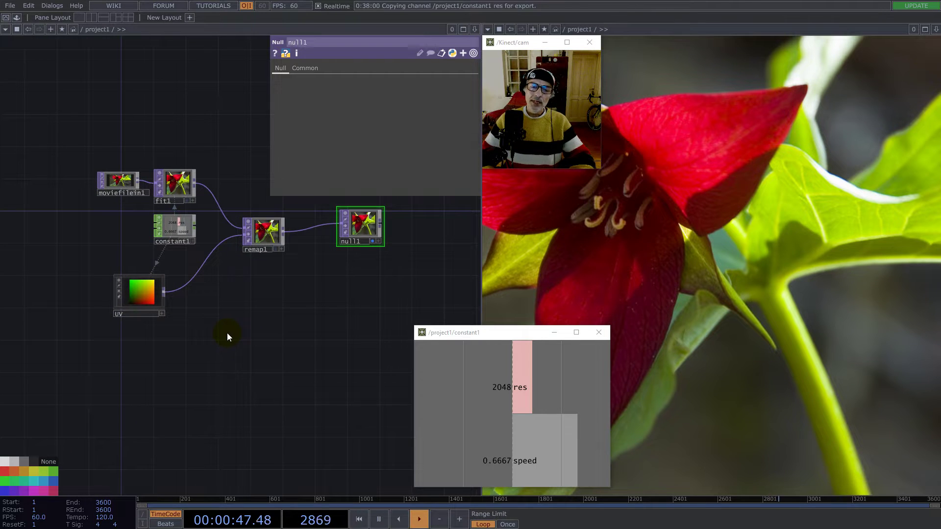
Step: Insert a Noise TOP on the wire between the UV base and remap1
scroll(167, 292, up, 5)
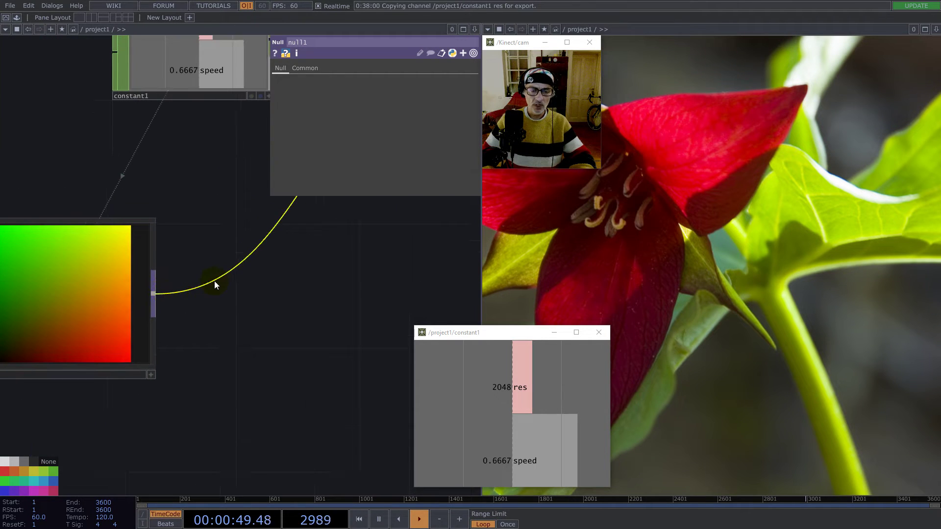
mouse_move(165, 294)
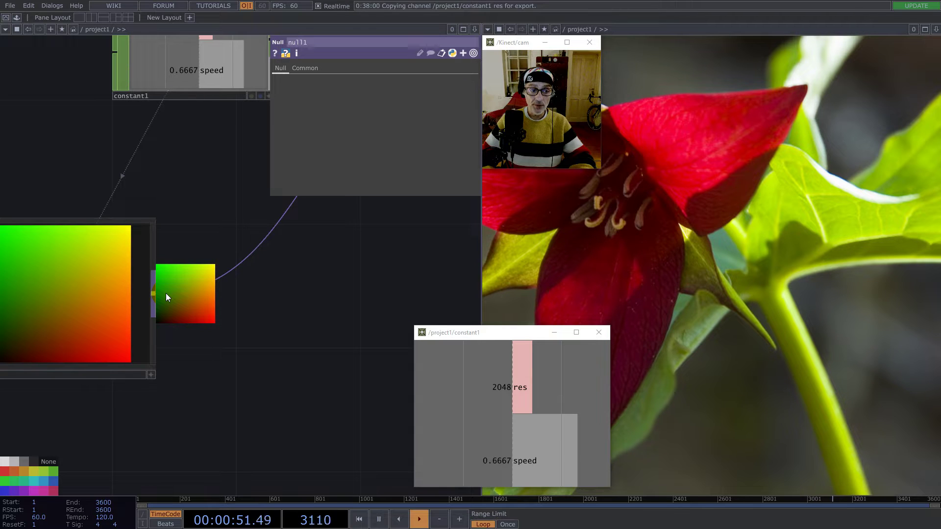
middle_drag(167, 297, 194, 294)
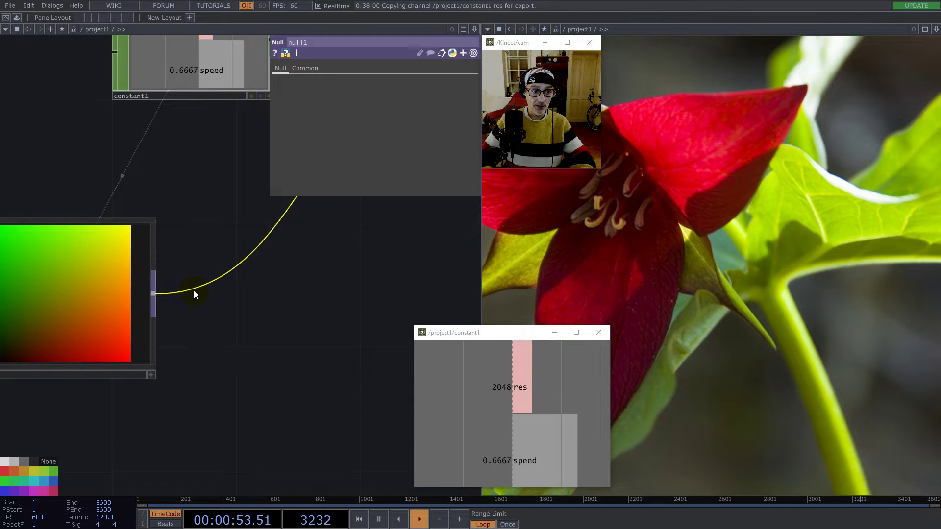
right_click(194, 294)
click(203, 282)
text(noise)
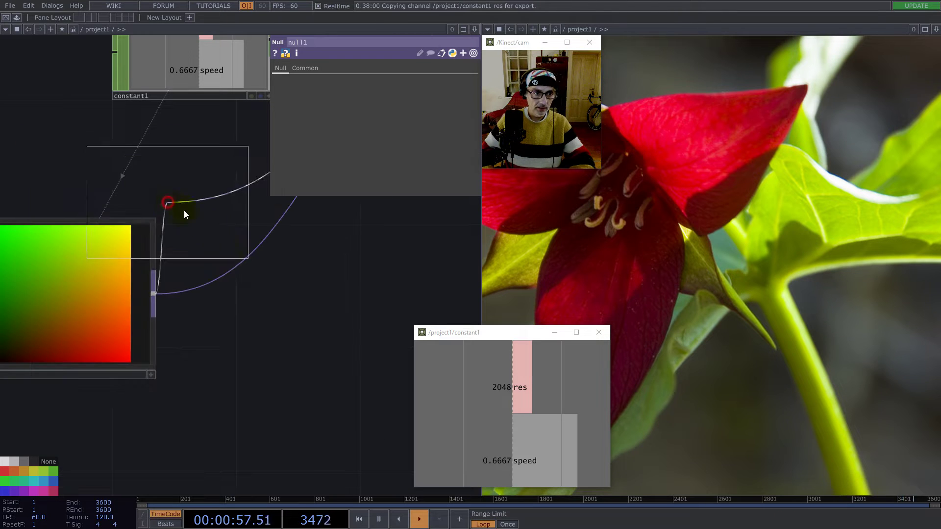
click(365, 346)
scroll(308, 332, down, 3)
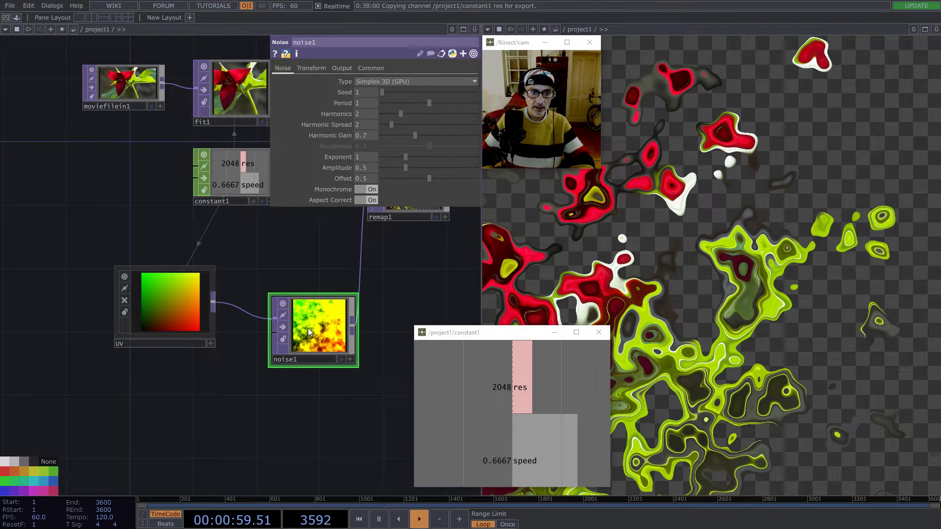
Step: Set noise1's offset to 0 and amplitude to 0.03, turn Monochrome off, and inspect its output up close
drag(429, 179, 354, 184)
drag(405, 168, 380, 167)
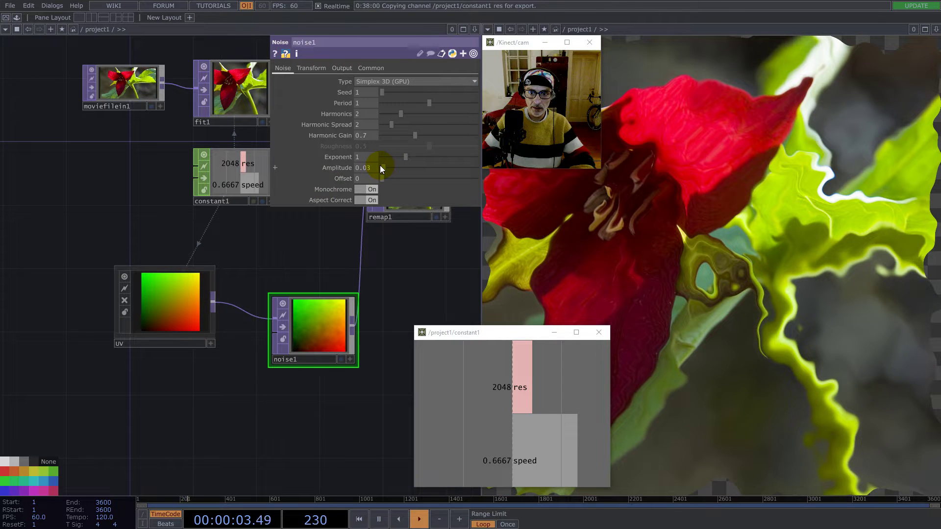
click(370, 190)
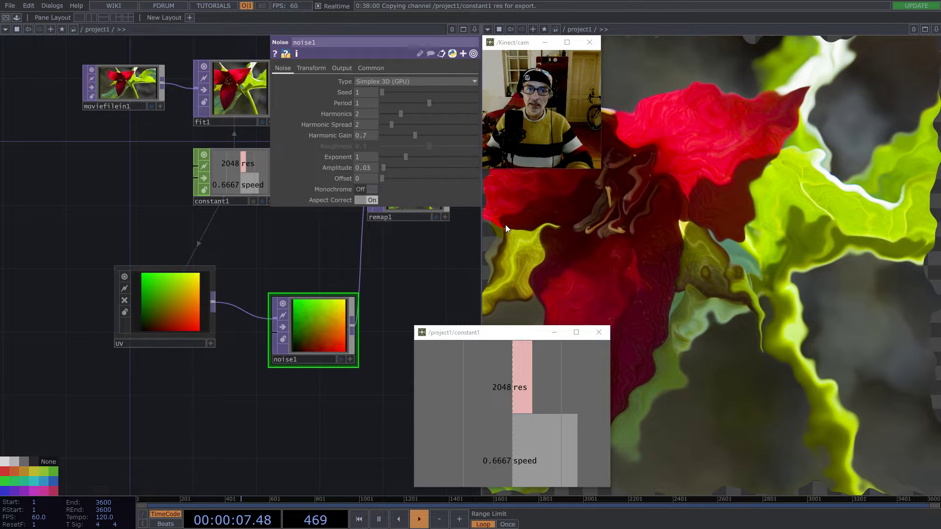
scroll(324, 335, up, 5)
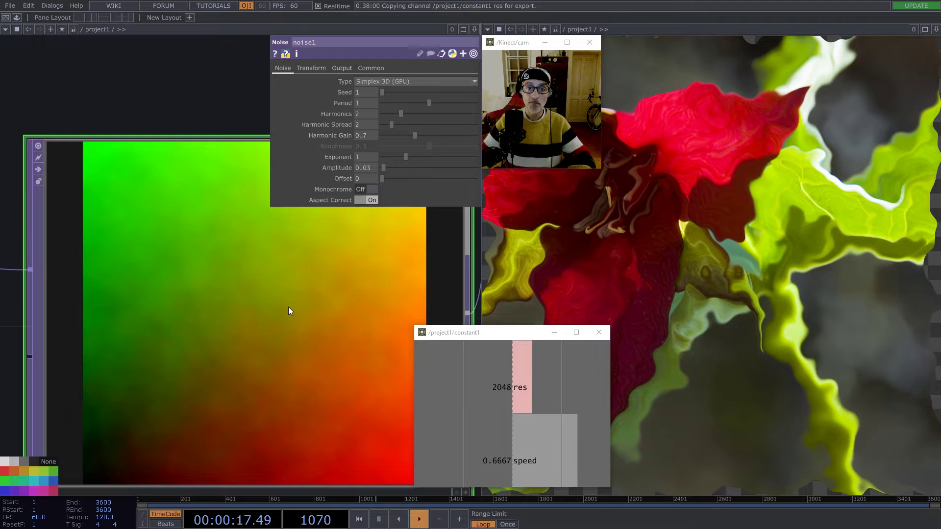
Step: Add another Noise TOP in the empty area beside the movie file and UV nodes
scroll(288, 316, down, 5)
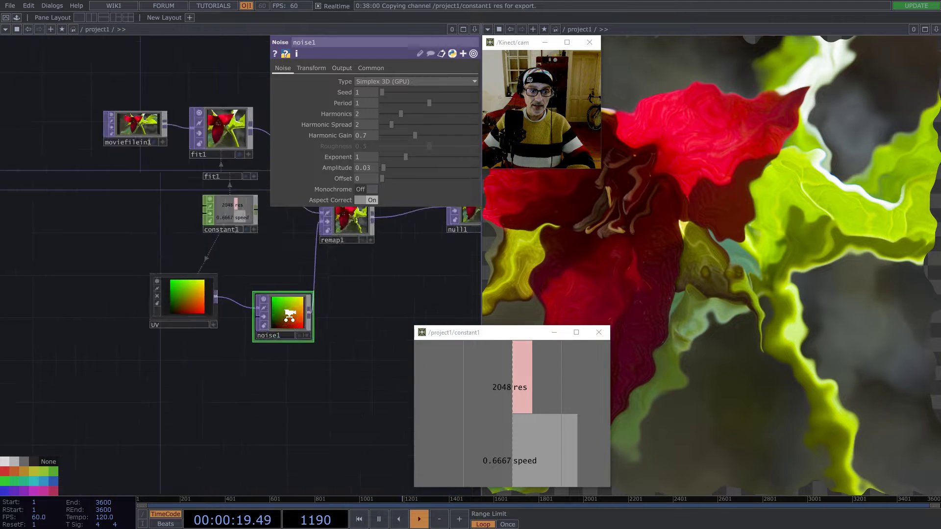
scroll(289, 316, down, 3)
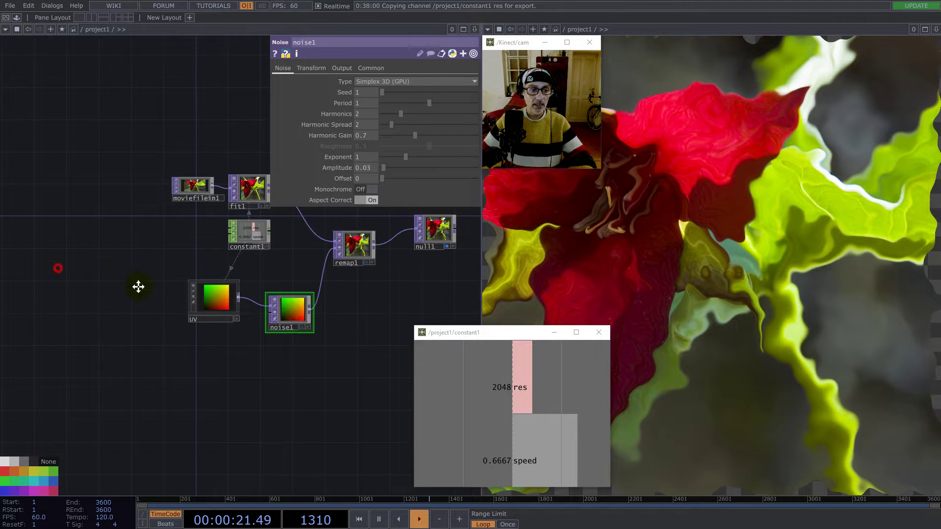
drag(138, 286, 203, 283)
key(Tab)
text(noi)
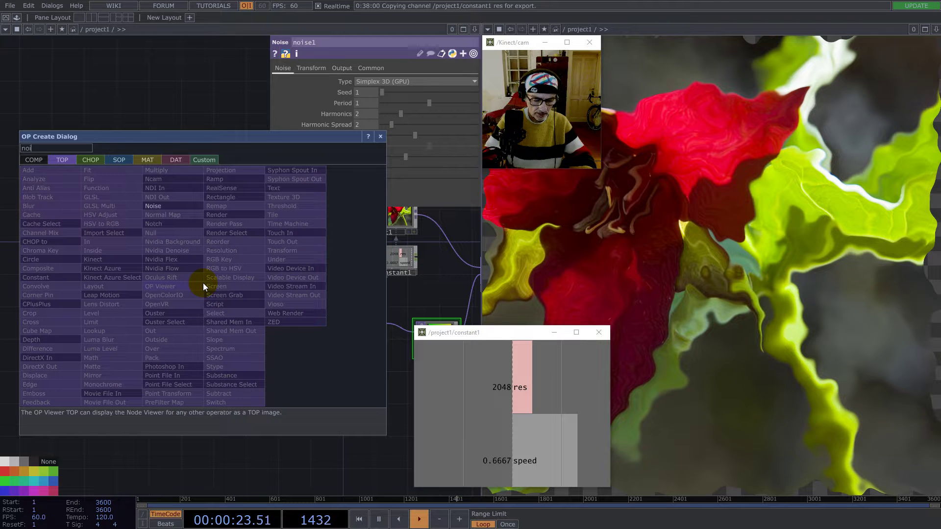
click(172, 207)
click(203, 282)
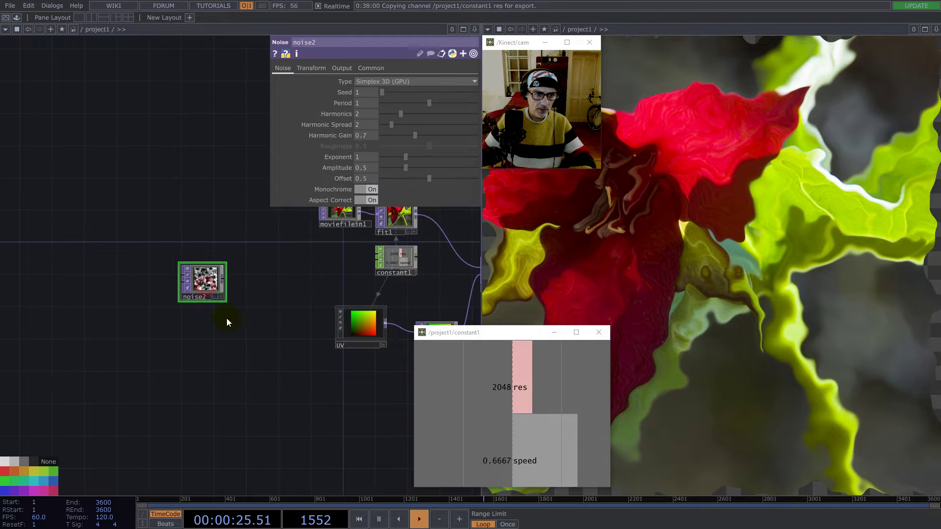
Step: Rename the noise1 node between UV and remap1 to noiseUV
drag(241, 340, 129, 325)
scroll(306, 325, up, 4)
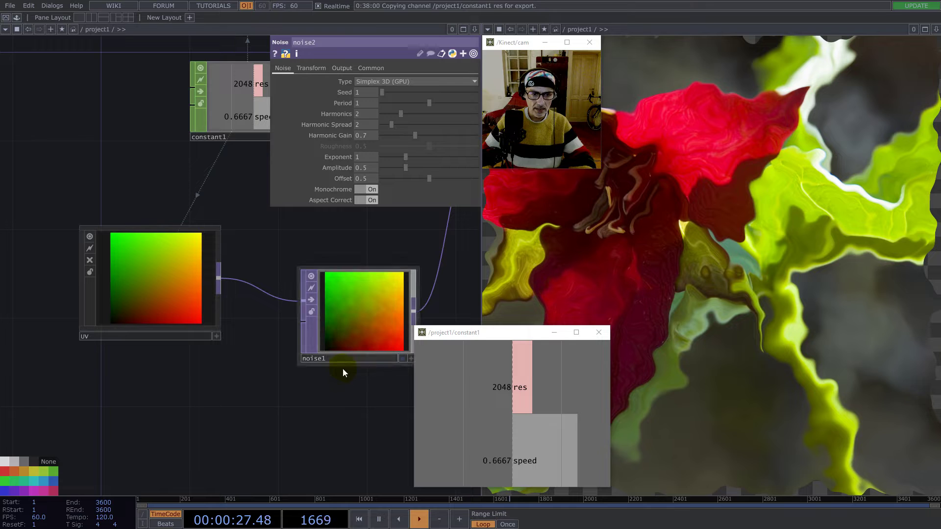
click(324, 359)
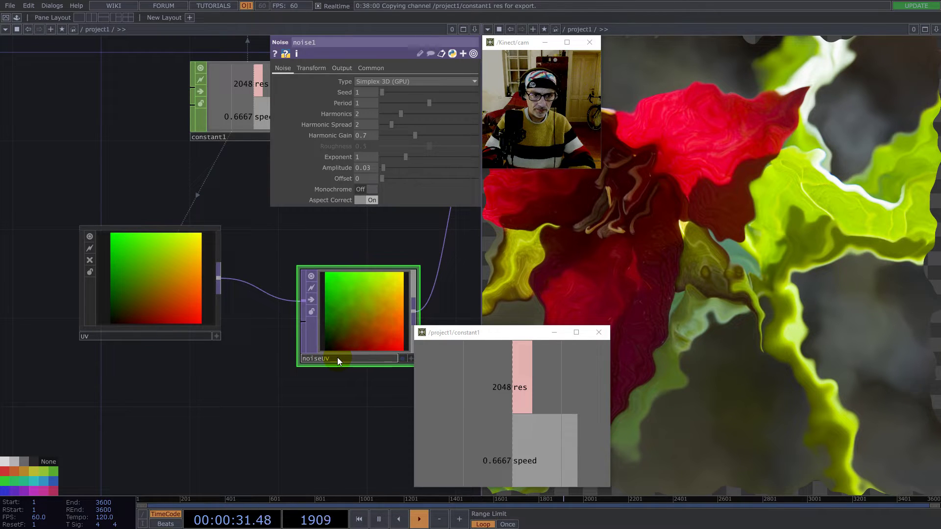
key(Return)
Step: Delete the unconnected noise2 node
scroll(329, 342, down, 5)
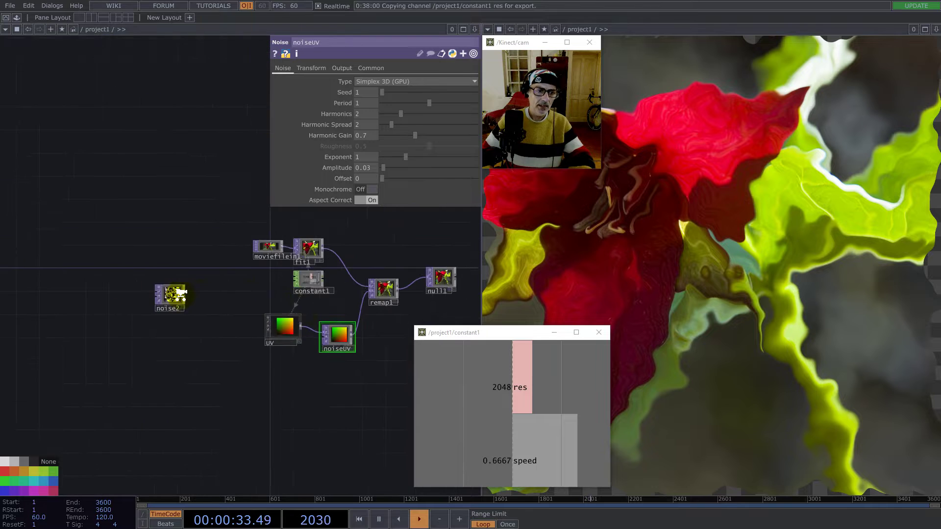
scroll(176, 296, up, 3)
click(168, 304)
key(Delete)
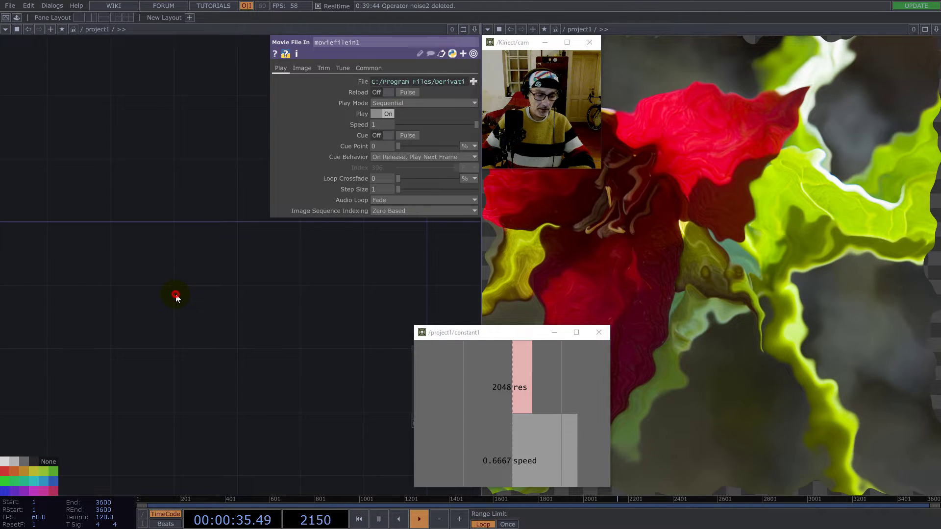
Step: Add a fresh Noise TOP in the empty network space away from the existing nodes
key(Tab)
text(noi)
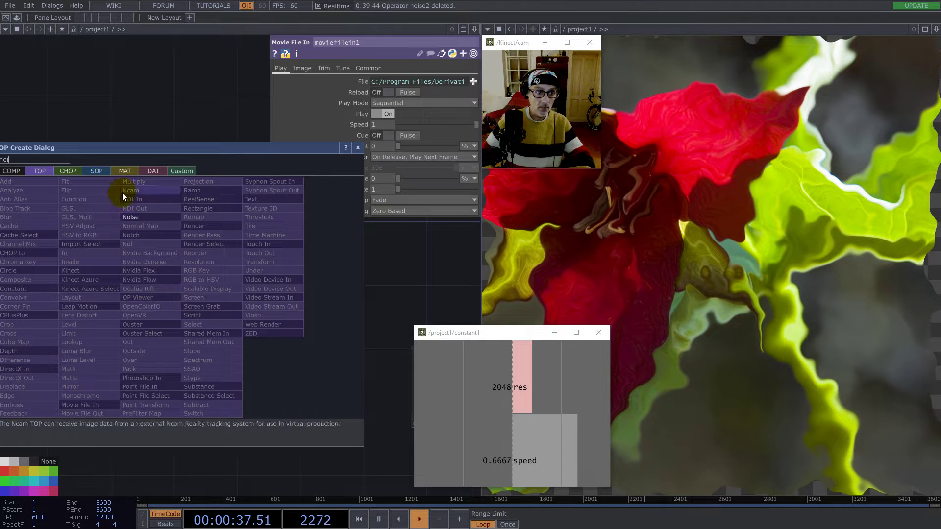
click(131, 217)
click(267, 275)
scroll(246, 296, up, 2)
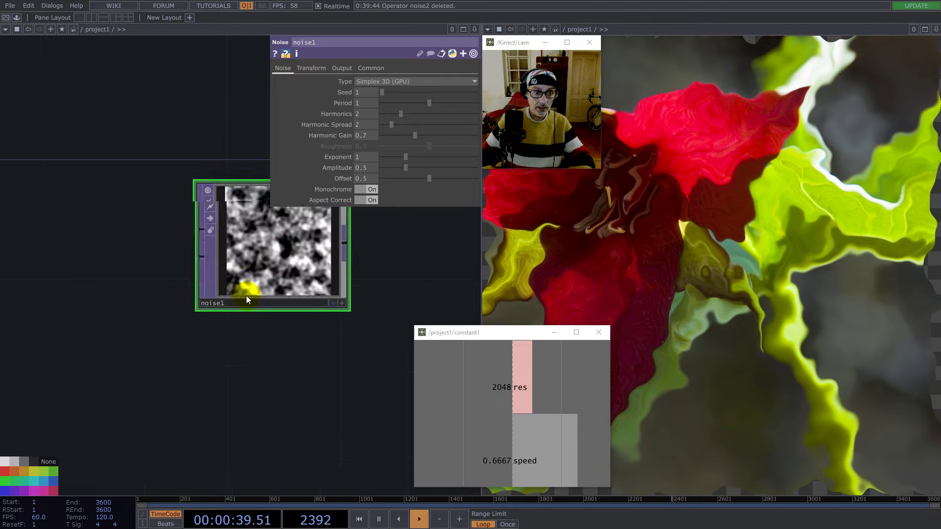
Step: Link the new noise1's resolution width and height to the res channel of constant1
scroll(182, 309, down, 3)
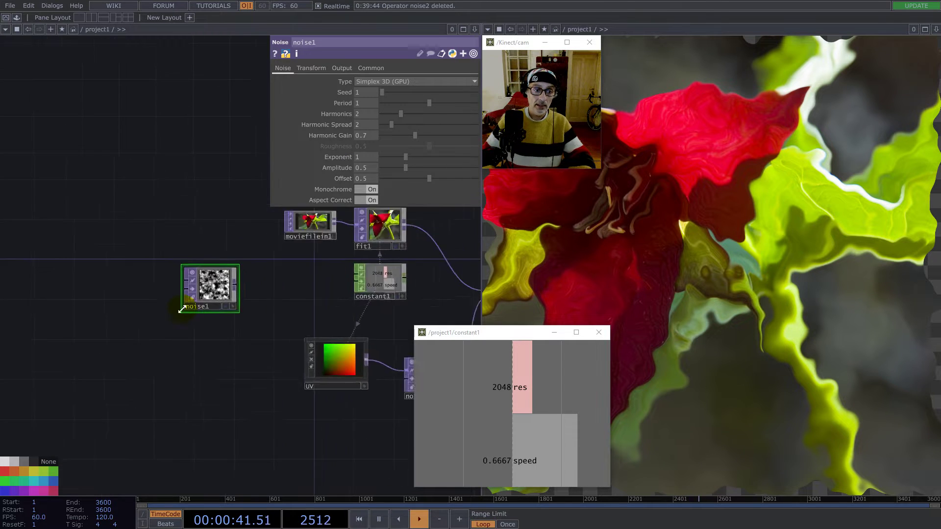
scroll(182, 309, down, 1)
drag(202, 289, 153, 273)
scroll(344, 279, up, 6)
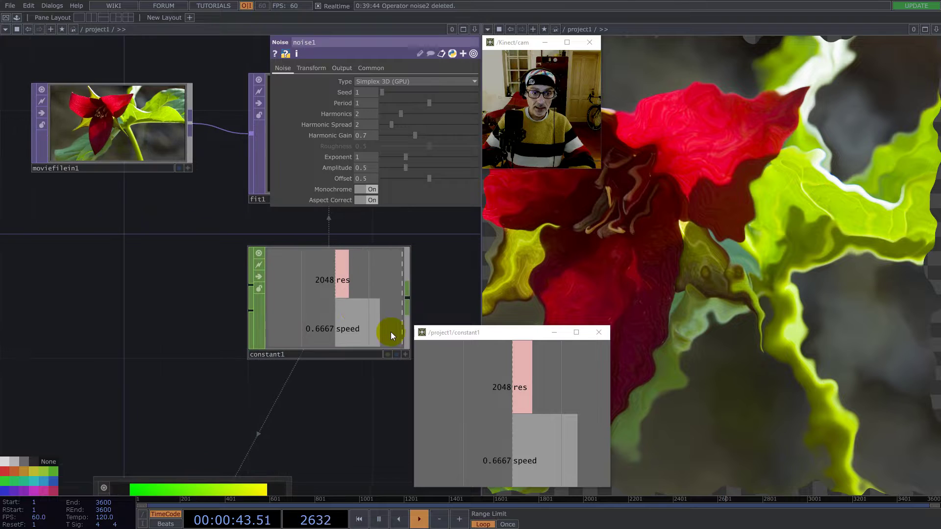
scroll(352, 293, down, 5)
drag(468, 369, 351, 88)
click(351, 88)
scroll(194, 267, up, 5)
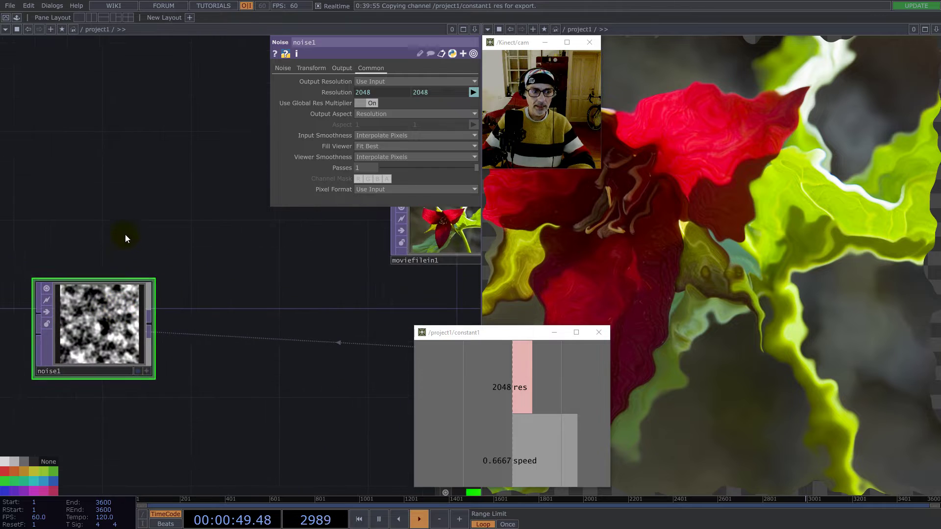
Step: Move the noise1 node slightly closer to the rest of the network
drag(125, 234, 169, 160)
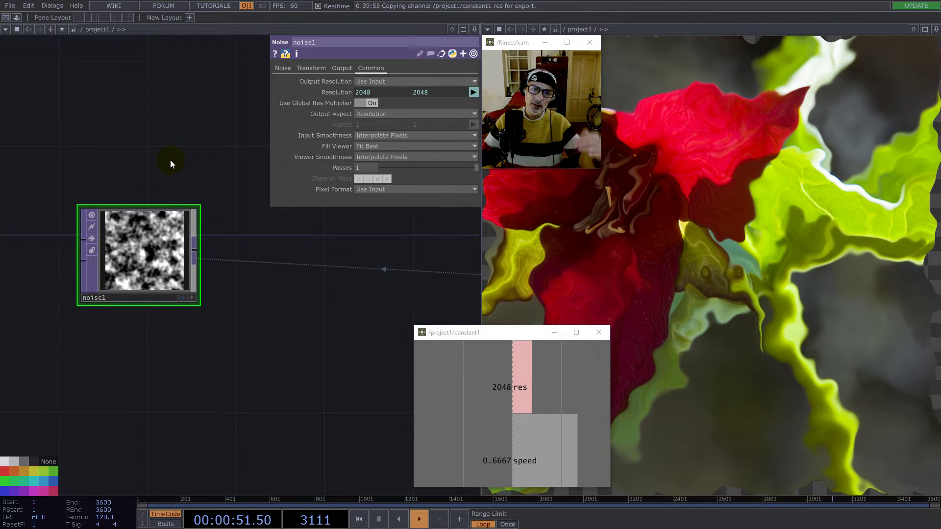
click(158, 275)
drag(158, 275, 185, 231)
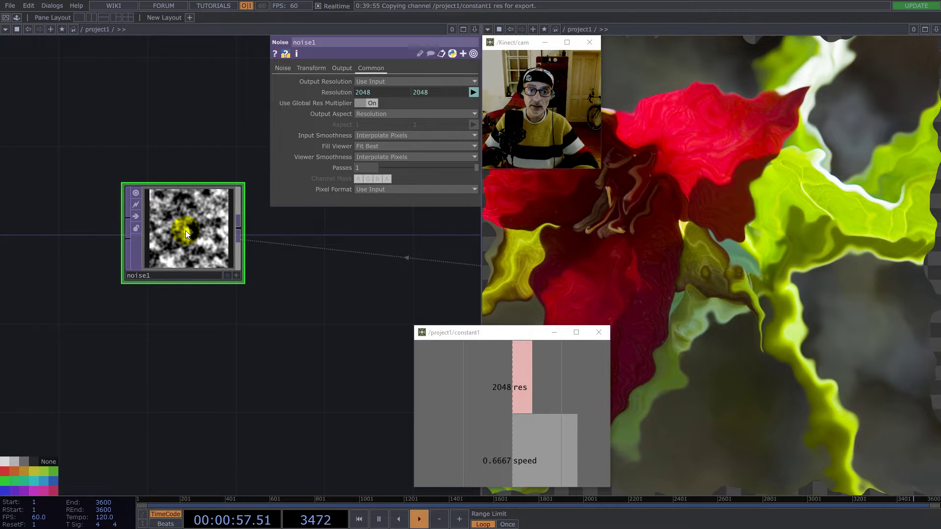
drag(184, 236, 206, 267)
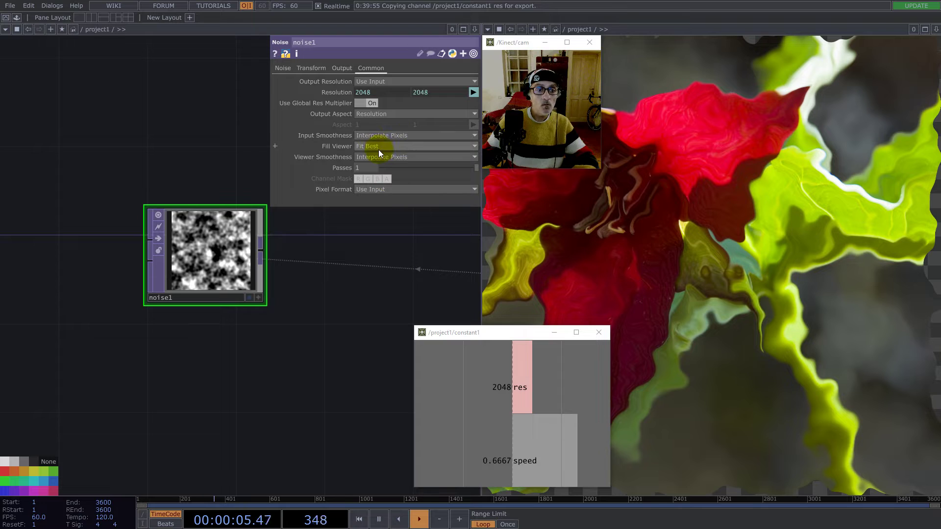
Step: Set noise1's resolution width expression to op('constant1')['res']/2**(me.digits-1)
click(368, 93)
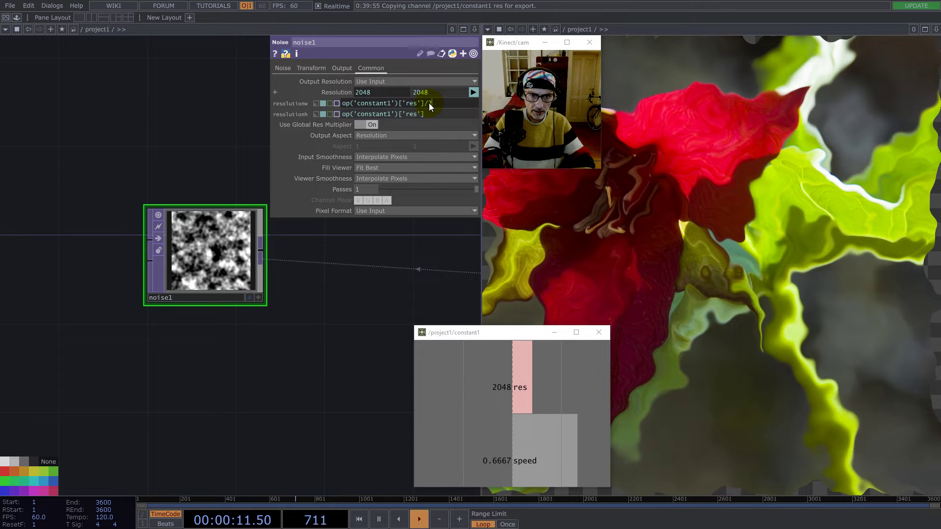
text(2)
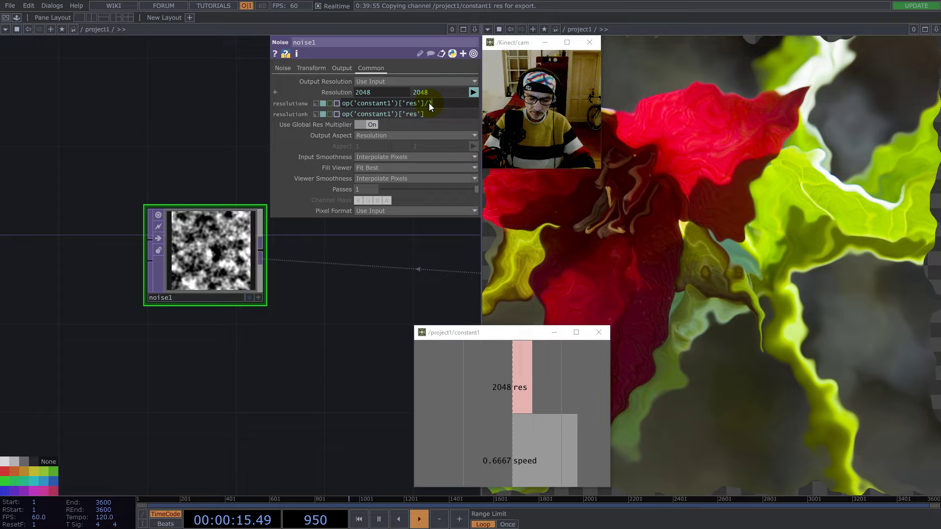
text(**)
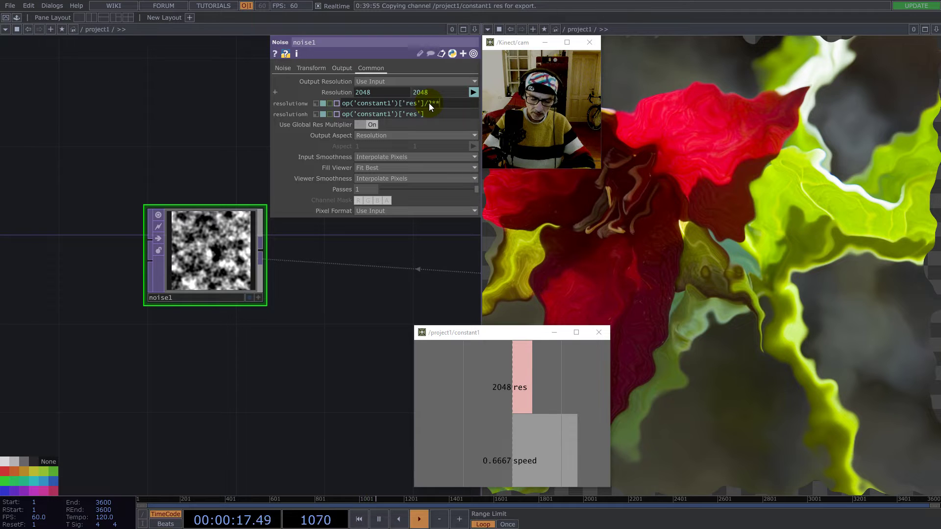
text((me.di)
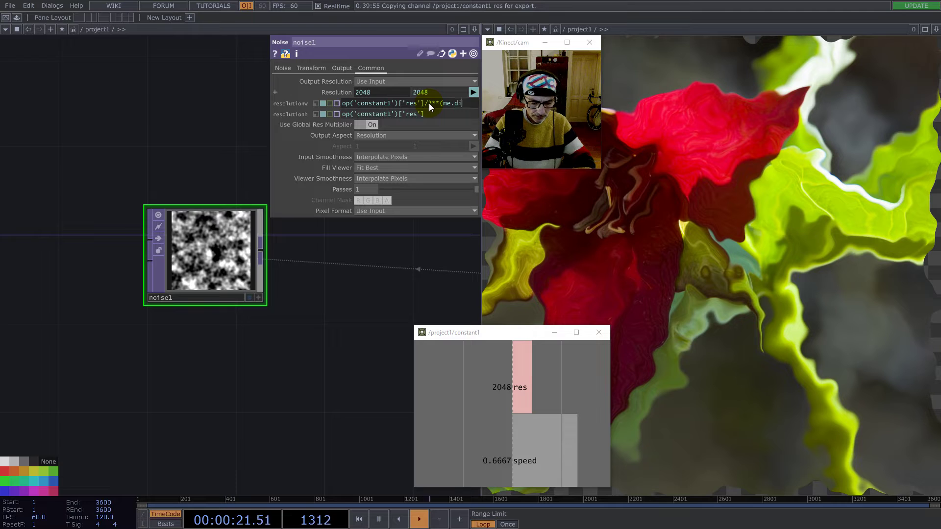
text(gits-1))
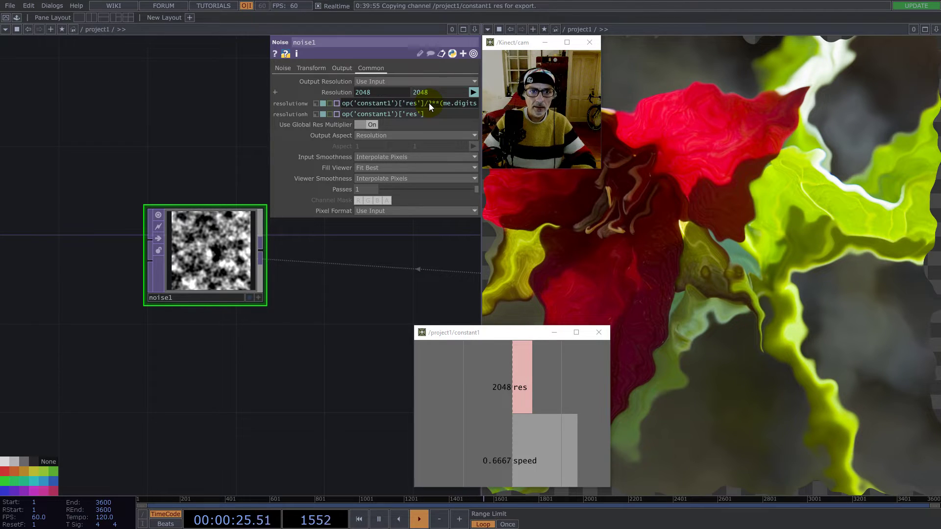
key(Return)
Step: Copy noise1's resolution width expression into its resolution height
key(ctrl+c)
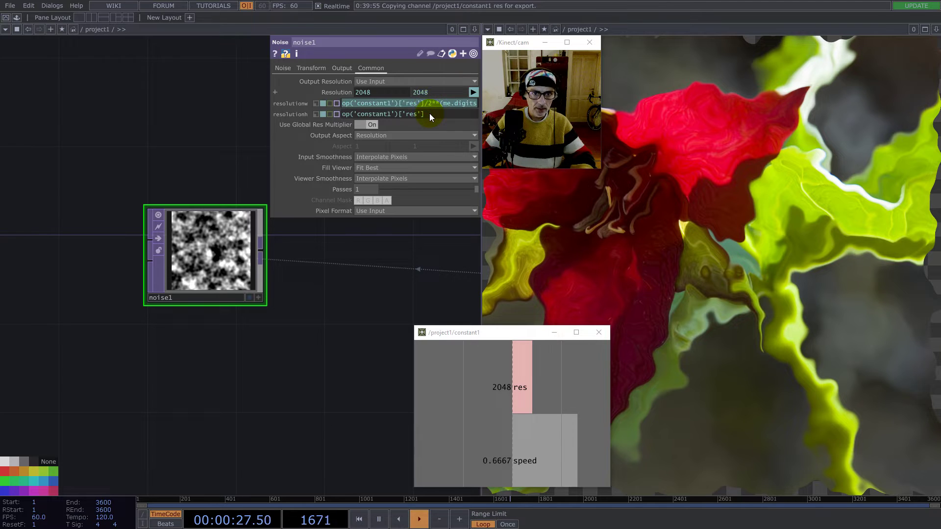
click(430, 114)
key(ctrl+v)
key(Return)
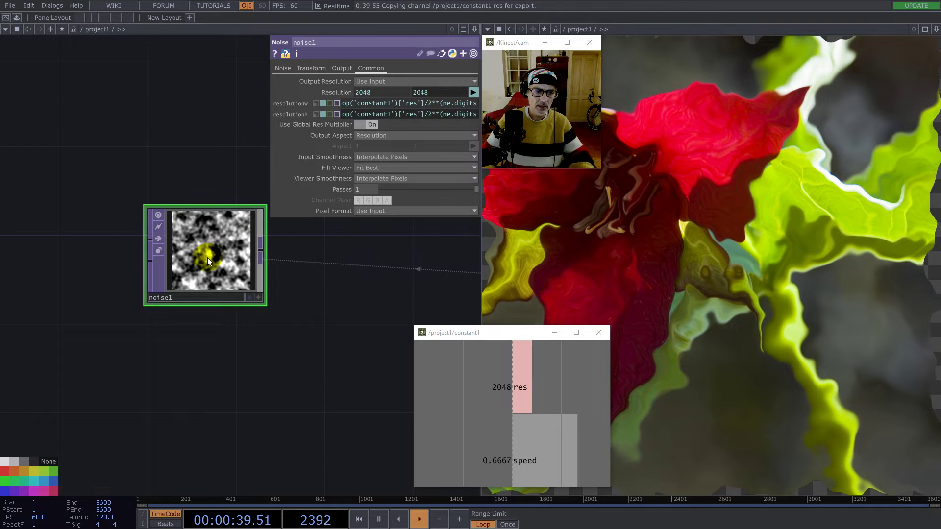
Step: Duplicate noise1, check the copy's resolution in its node info, and delete the copy
key(ctrl+c)
key(ctrl+v)
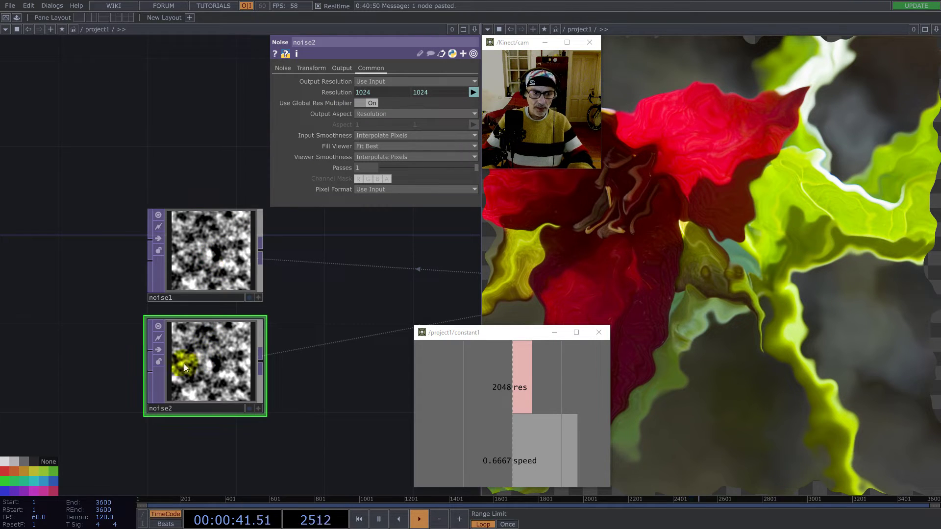
middle_click(216, 369)
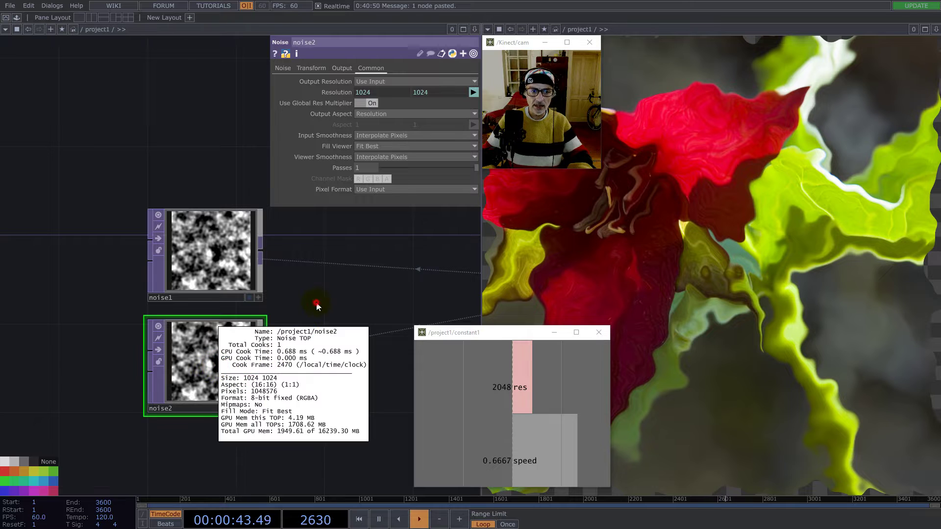
key(Delete)
Step: Set noise1's Input Smoothness and Viewer Smoothness to Nearest Pixel
click(208, 249)
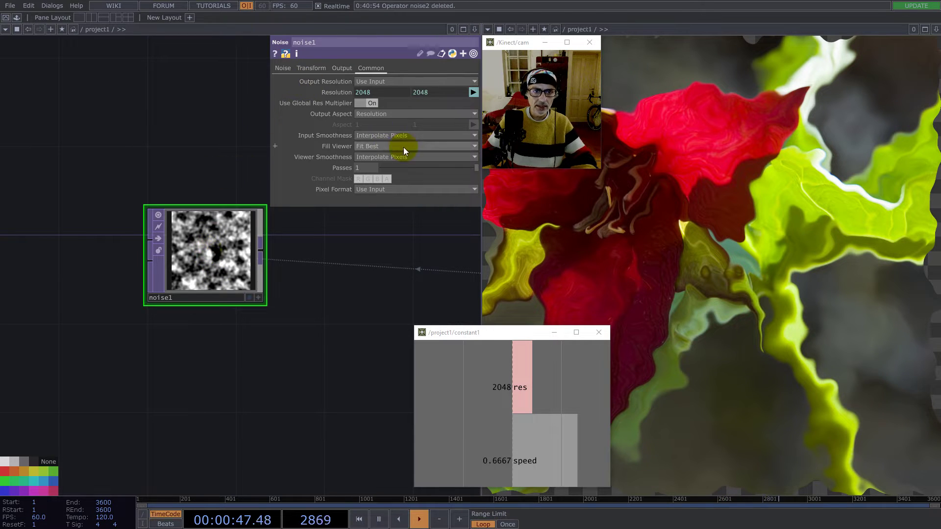
click(387, 135)
click(390, 155)
click(394, 156)
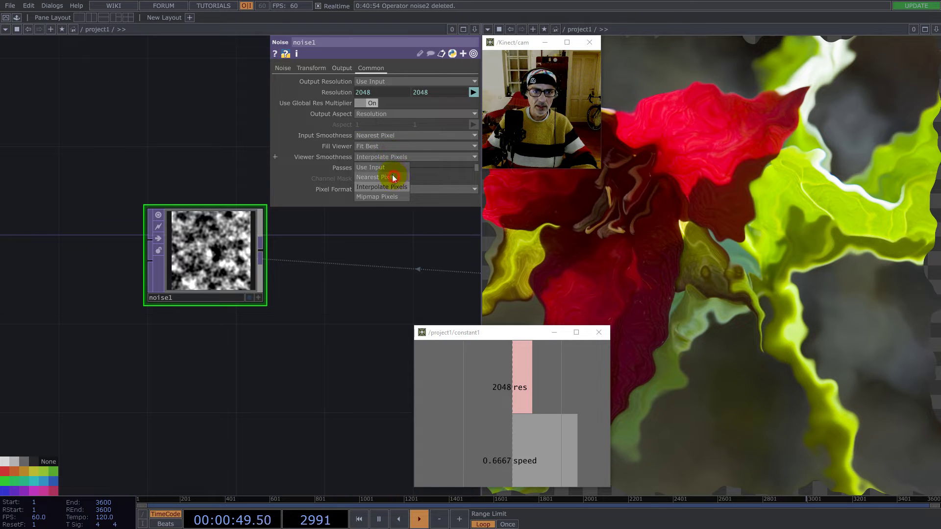
click(394, 178)
Step: Set noise1's period to 0.0001 and its harmonics to 1
click(282, 68)
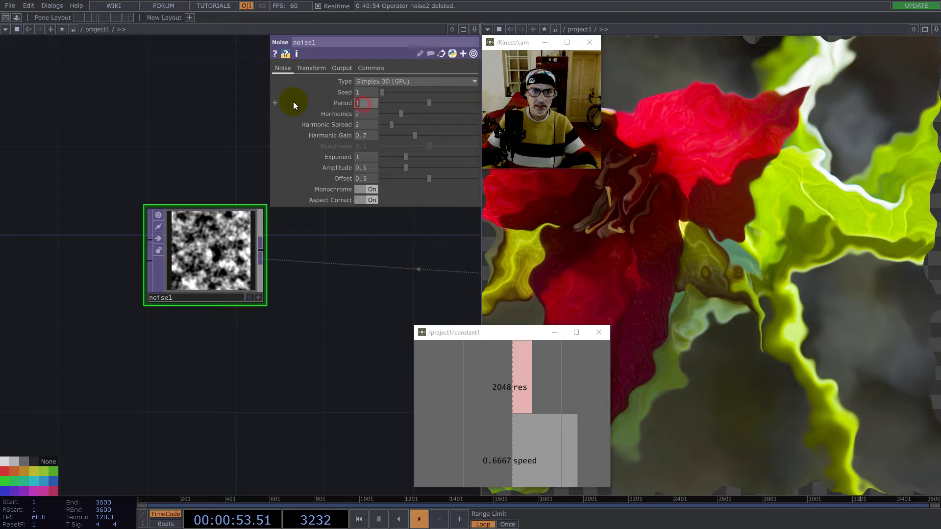
text(0.)
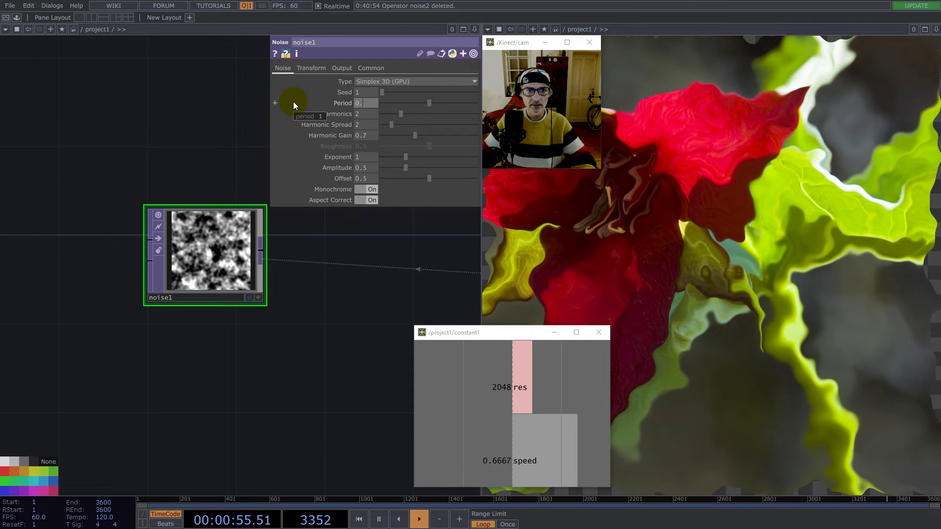
text(0001)
key(Return)
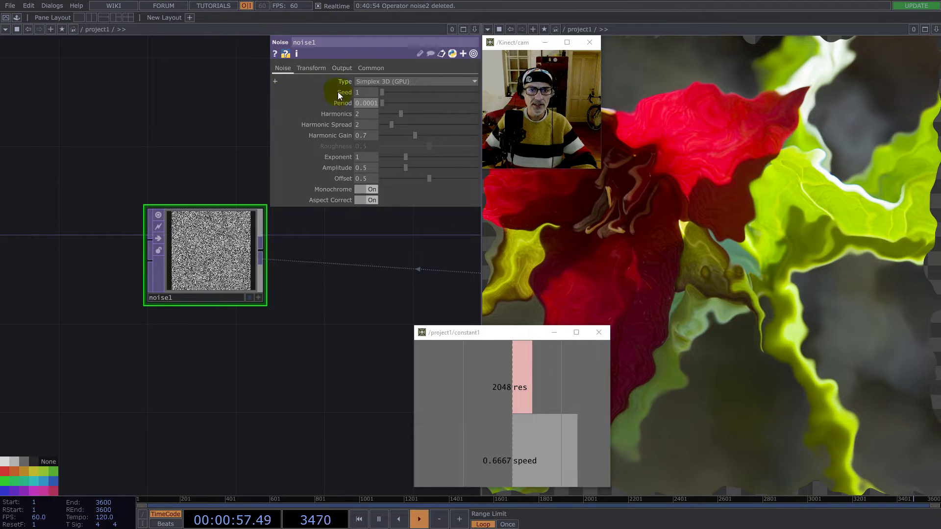
drag(363, 116, 286, 111)
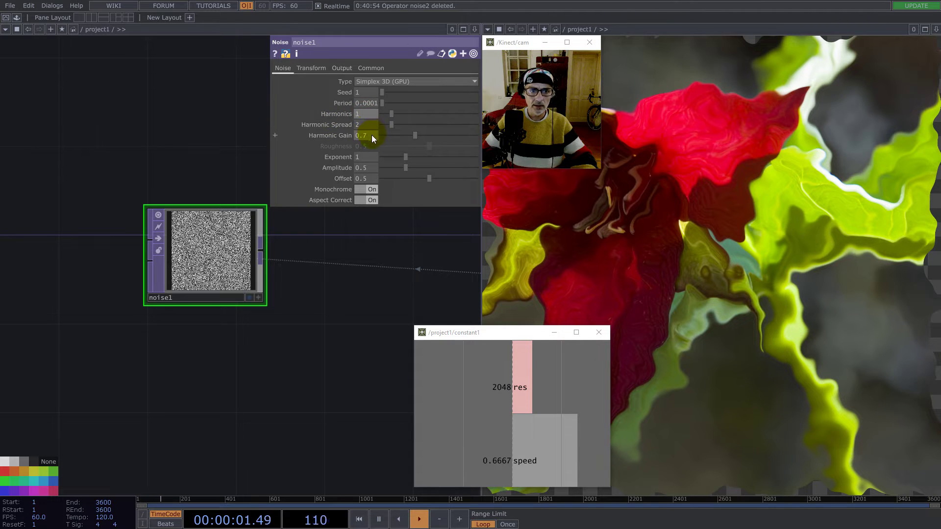
Step: Set noise1's harmonic gain to 1 and exponent to 5, and inspect its output up close
text(1)
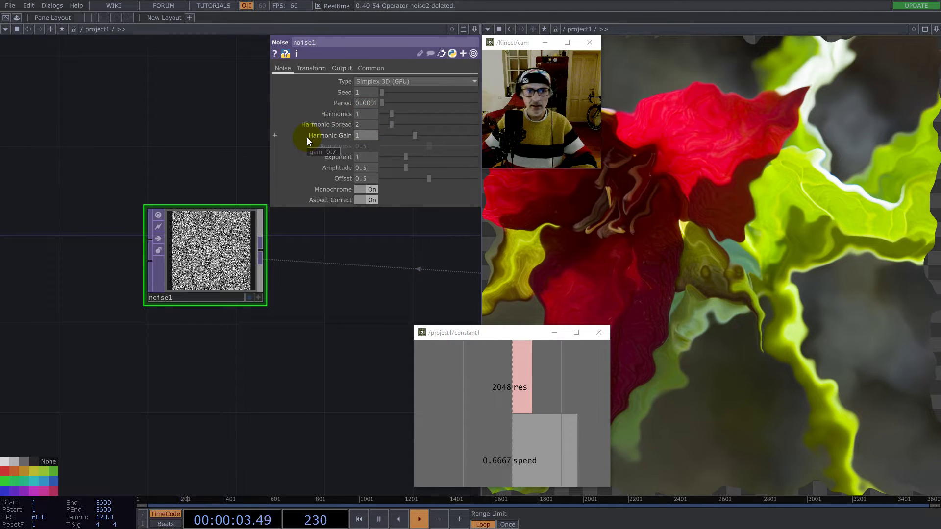
key(Return)
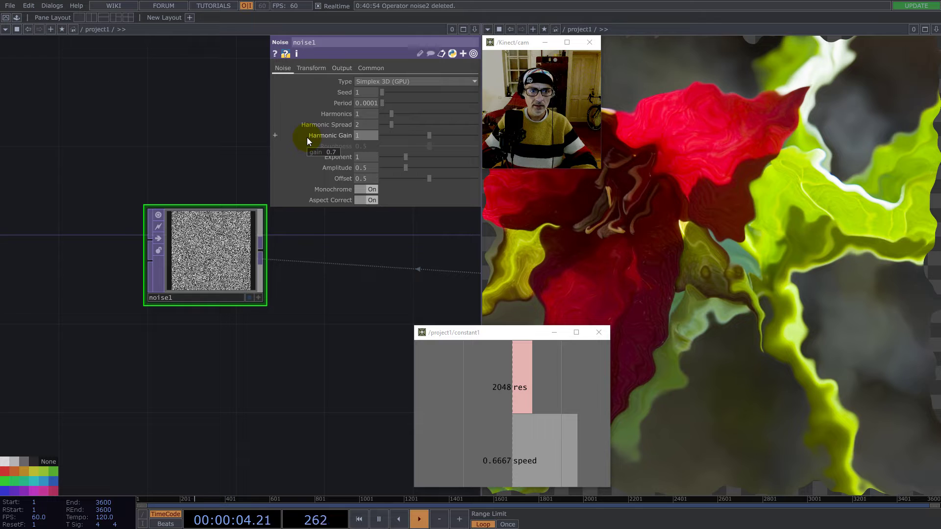
click(368, 158)
text(5)
key(Return)
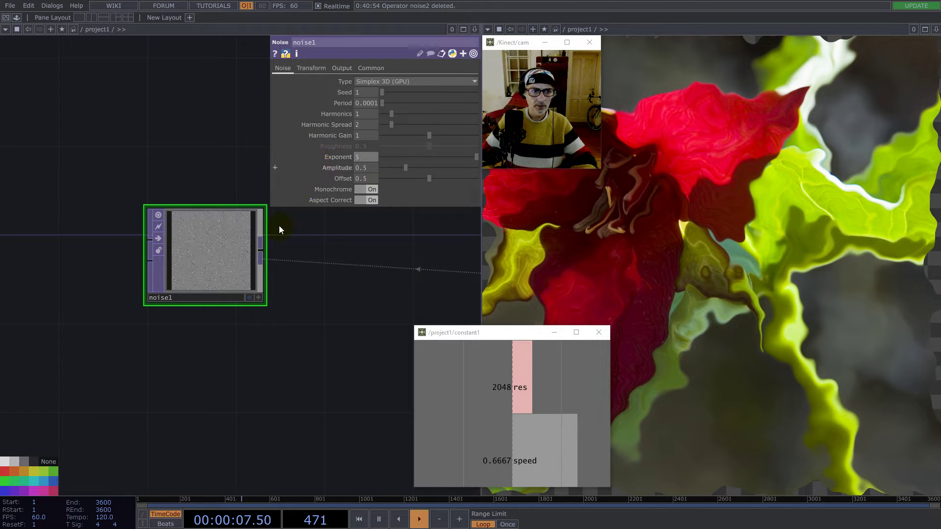
scroll(196, 272, up, 6)
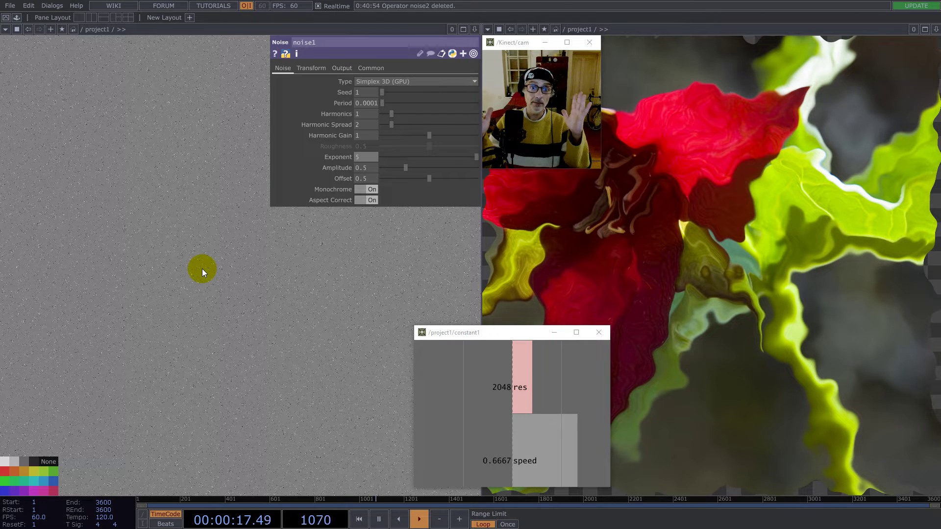
Step: Copy noise1 and paste six chained copies of it below the original
scroll(203, 279, down, 10)
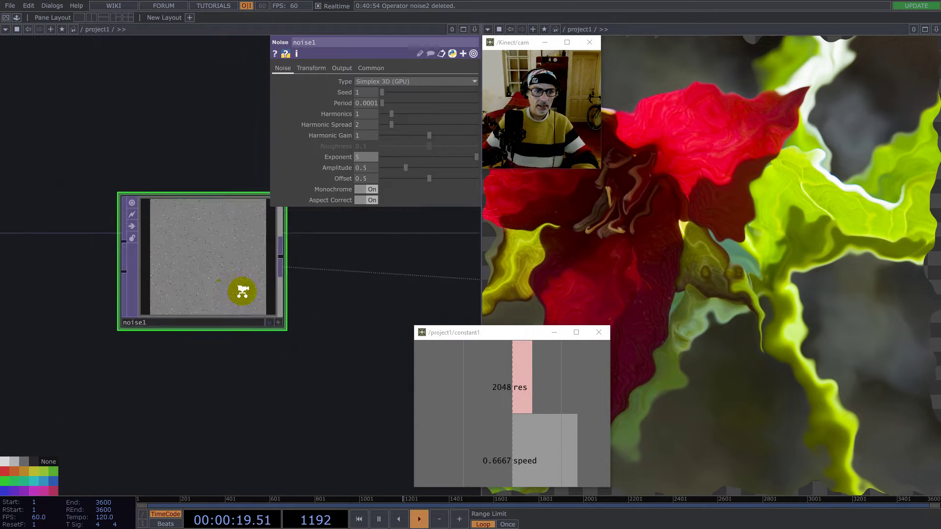
drag(177, 282, 98, 282)
drag(140, 357, 233, 362)
drag(191, 290, 162, 258)
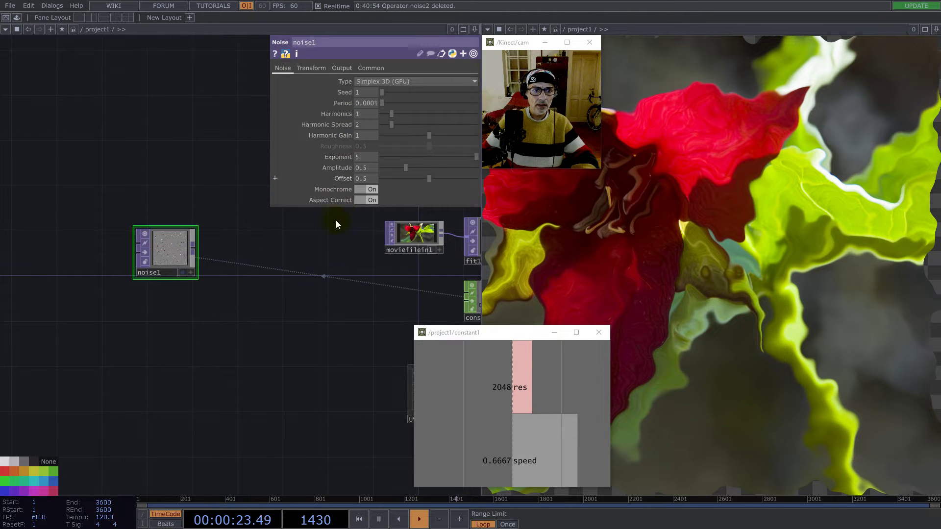
click(177, 248)
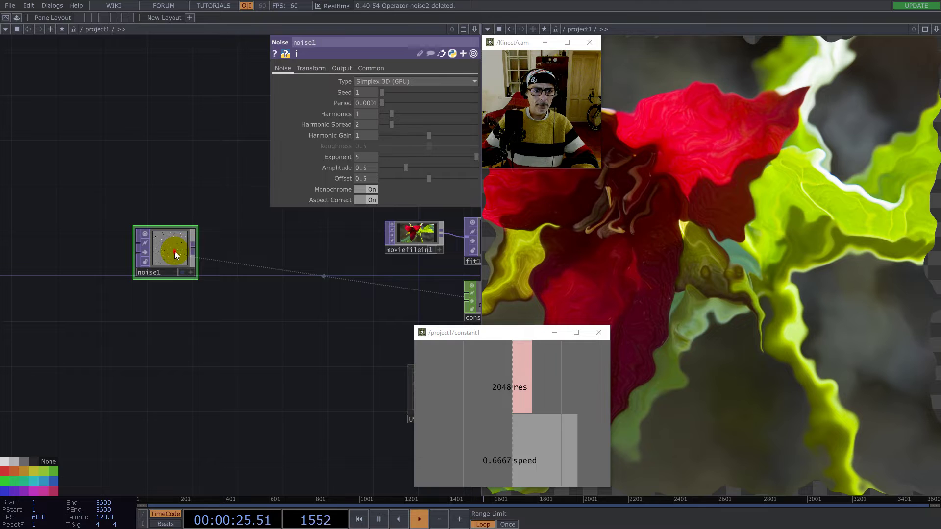
key(ctrl+c)
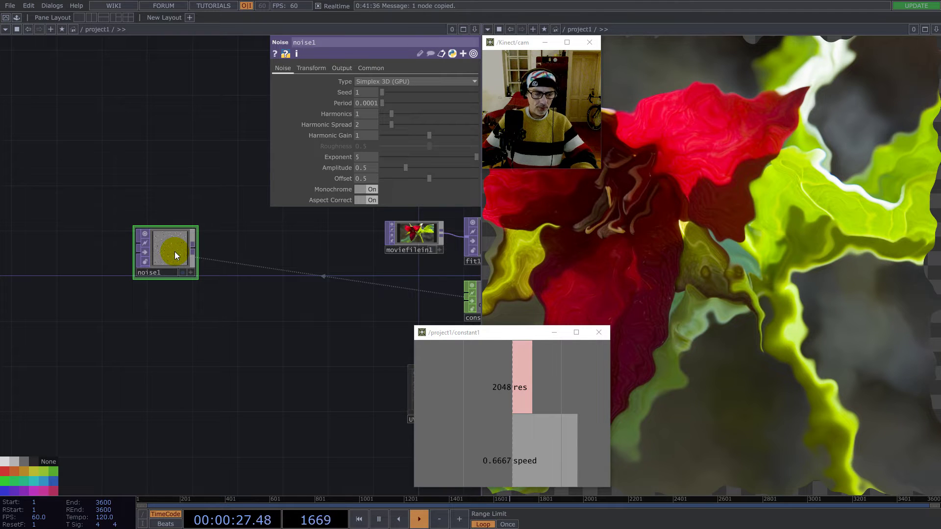
key(ctrl+v)
key(ctrl+v)
key(ctrl+v)
key(ctrl+v)
key(ctrl+v)
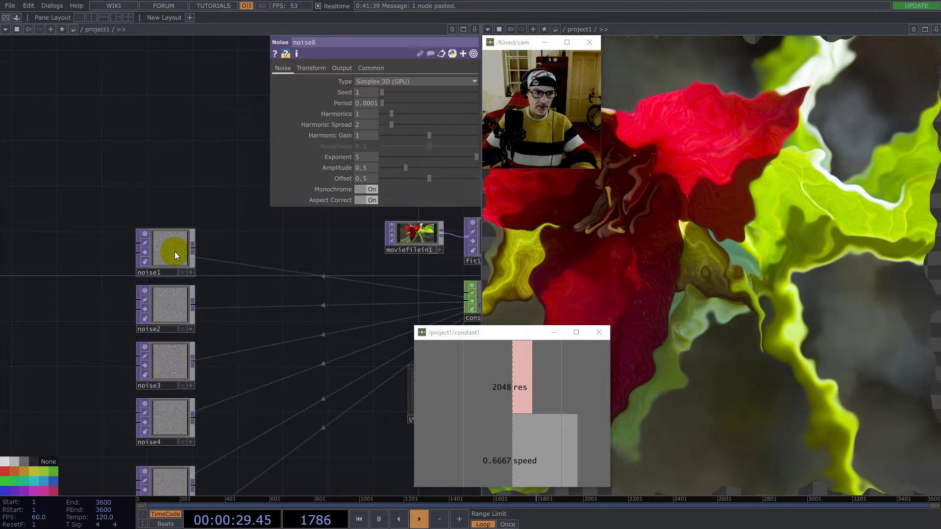
key(ctrl+v)
Step: Paste four more copies at the end of the noise column, through noise11, and view the last one up close
scroll(237, 300, down, 4)
scroll(233, 396, up, 5)
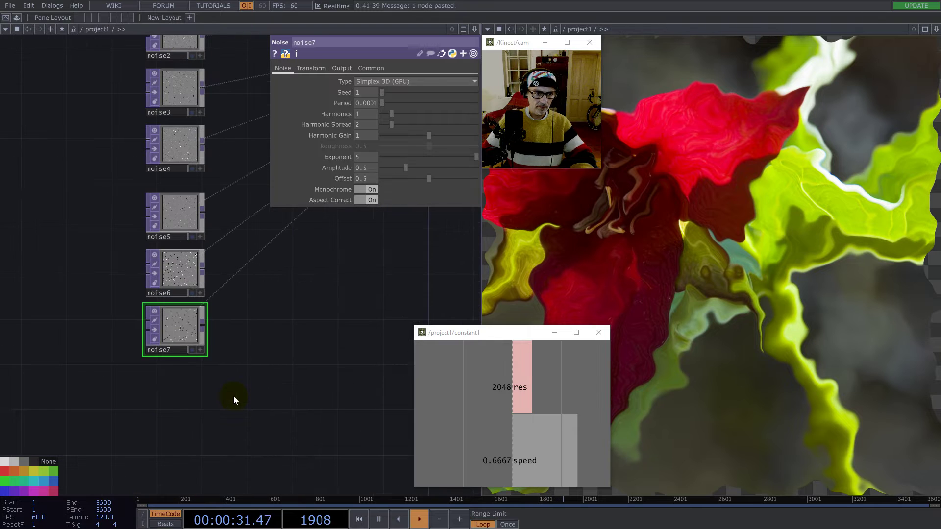
key(ctrl+v)
key(ctrl+v)
key(ctrl+v)
scroll(216, 372, down, 4)
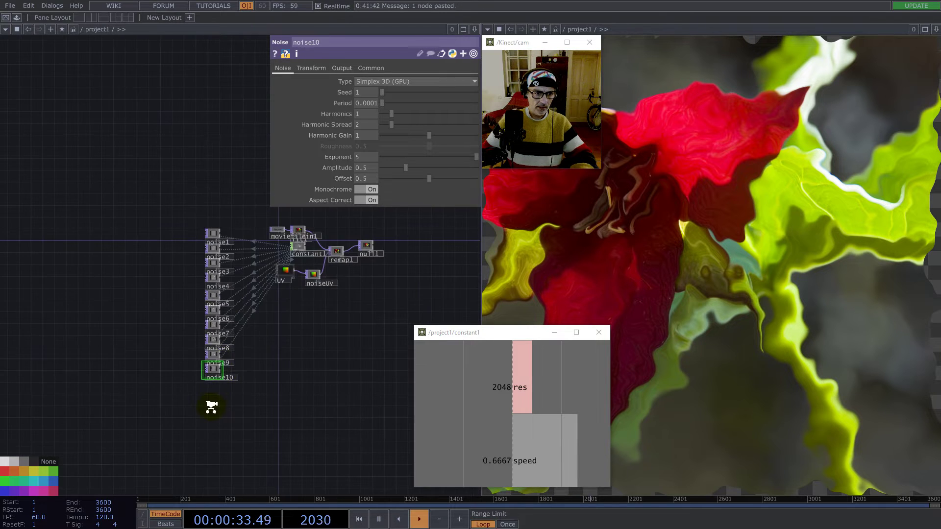
scroll(232, 309, up, 6)
key(ctrl+v)
scroll(245, 314, up, 3)
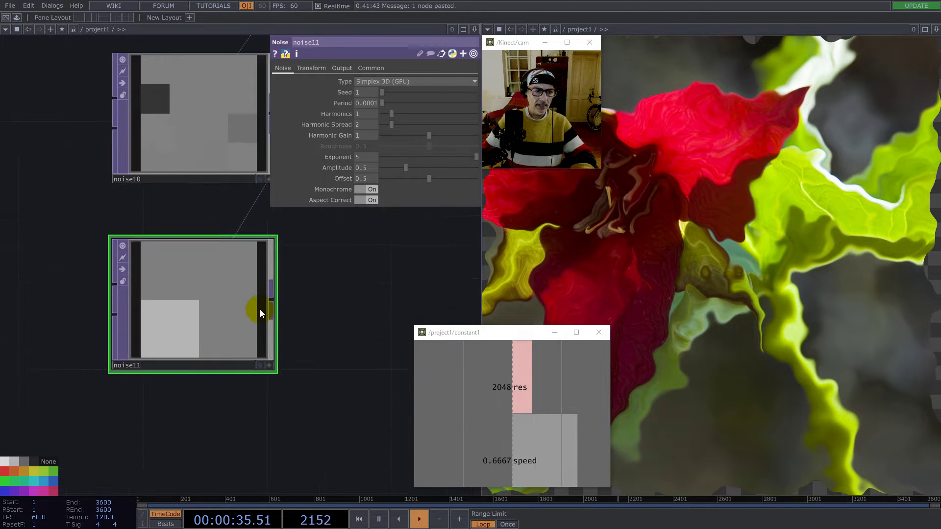
Step: Delete noise11, then select noise1 through noise10 and shift the column away from the other nodes
scroll(191, 349, down, 3)
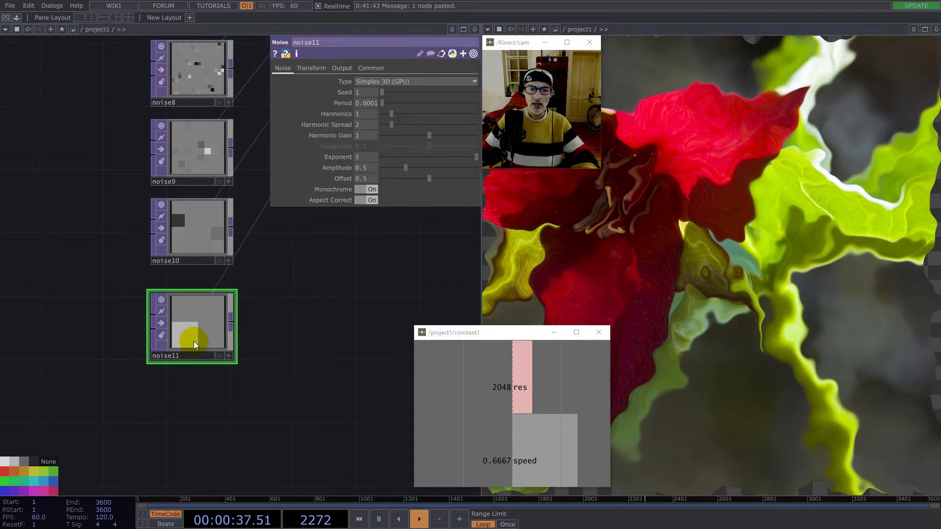
key(Delete)
scroll(200, 316, down, 3)
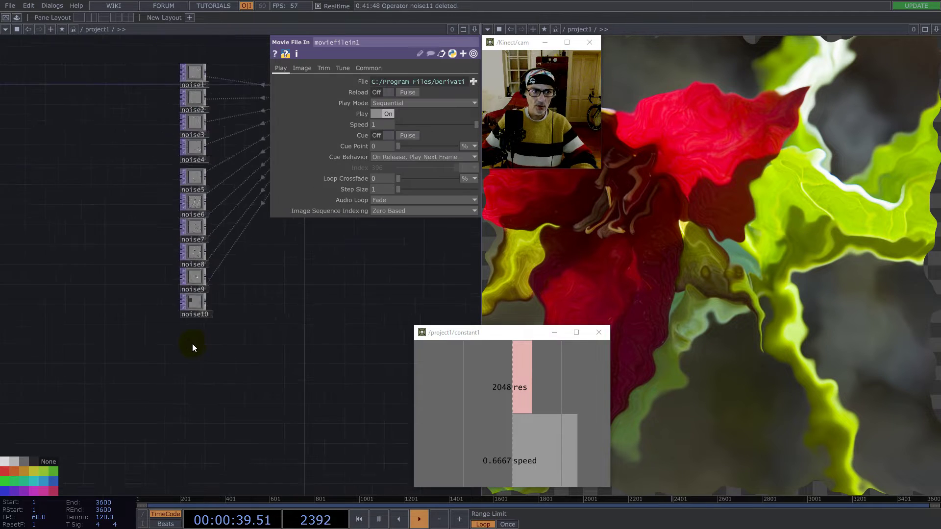
scroll(194, 311, up, 2)
scroll(195, 318, down, 5)
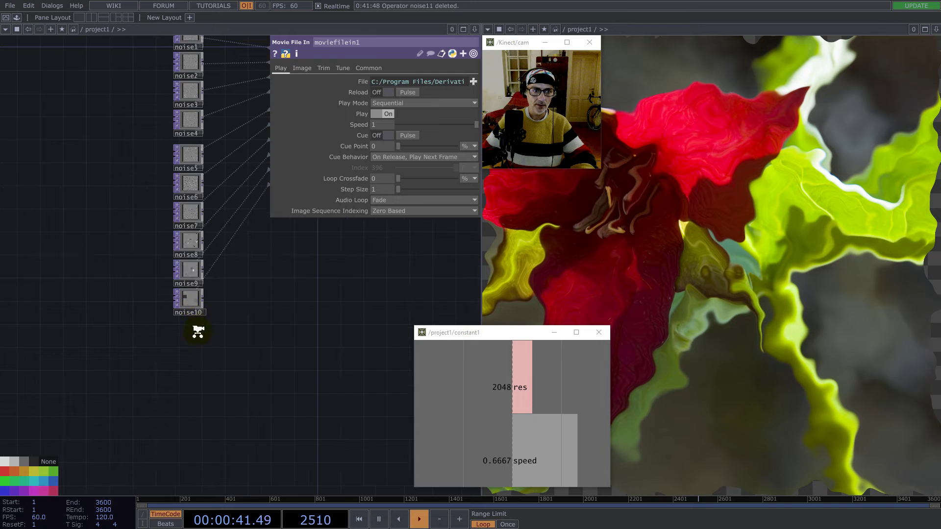
drag(200, 352, 169, 158)
scroll(247, 211, up, 3)
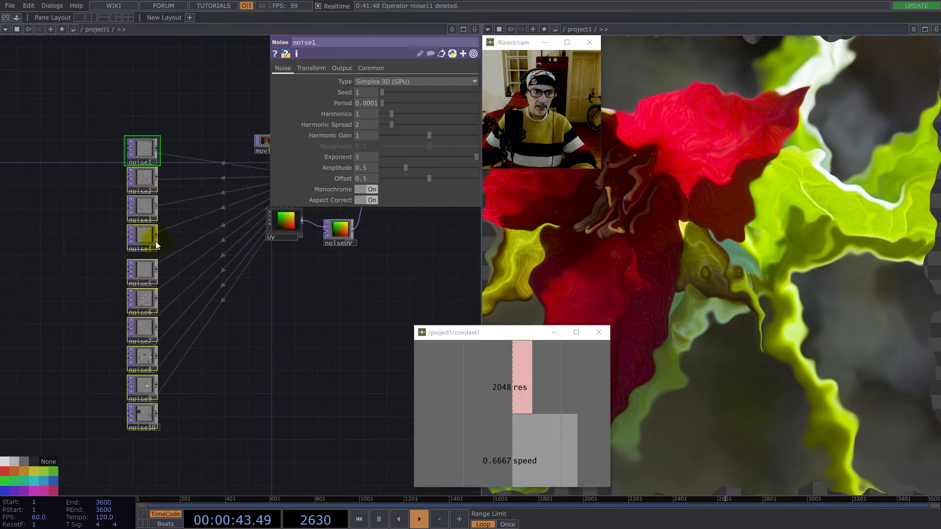
drag(147, 239, 119, 223)
Step: Add a Composite TOP beside the noise column and wire all ten noise nodes into it
double_click(191, 247)
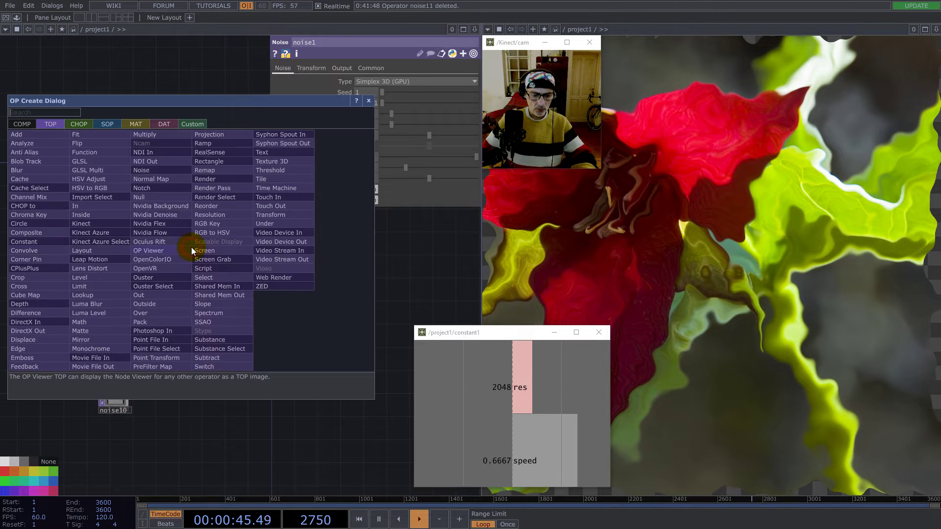
click(35, 233)
click(217, 270)
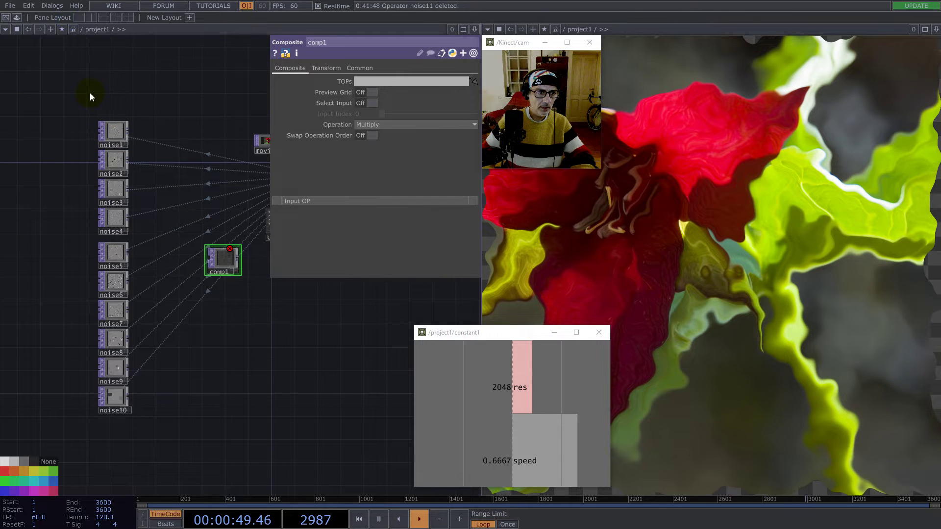
drag(90, 93, 125, 413)
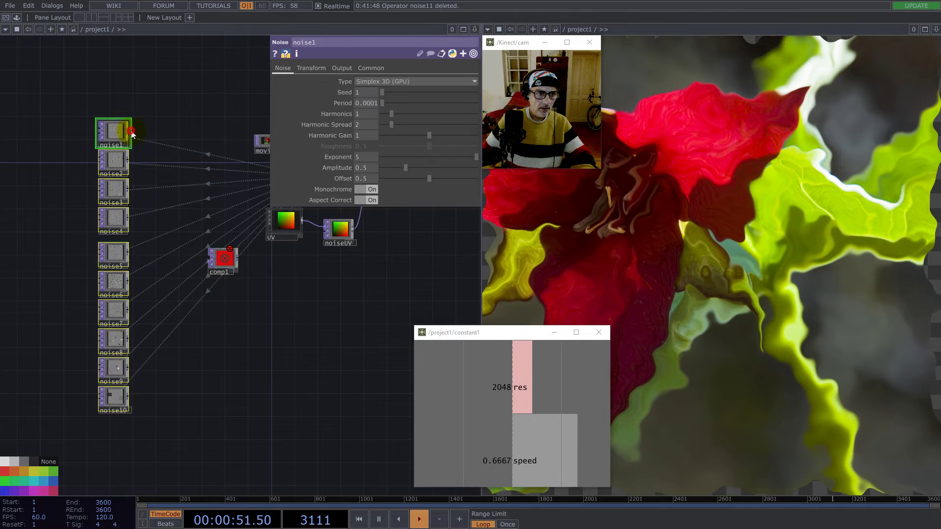
drag(133, 132, 210, 256)
Step: Set comp1's operation to Maximum
scroll(226, 253, up, 5)
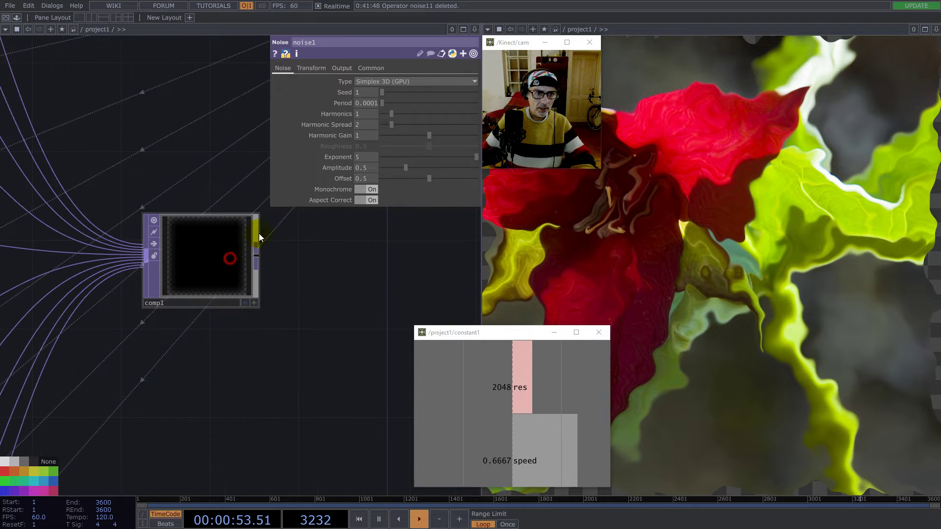
click(259, 237)
click(398, 125)
click(434, 154)
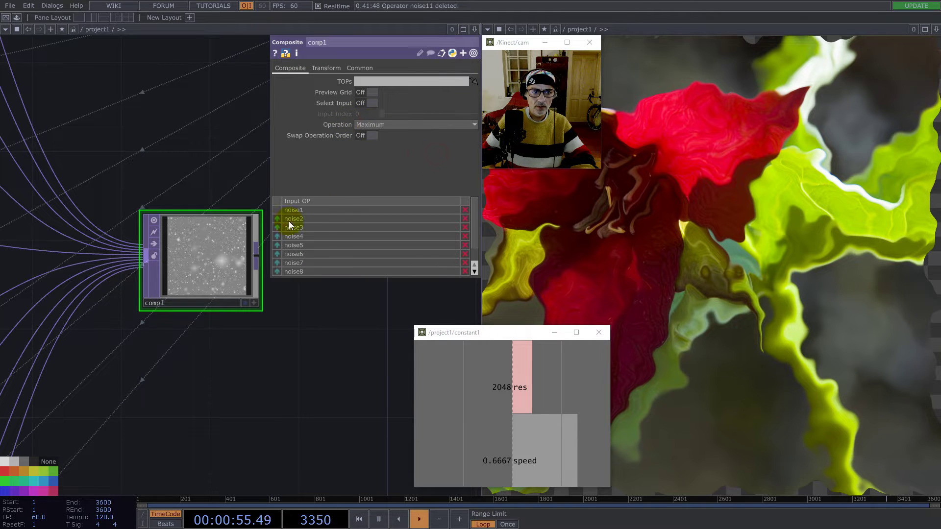
middle_drag(225, 249, 219, 174)
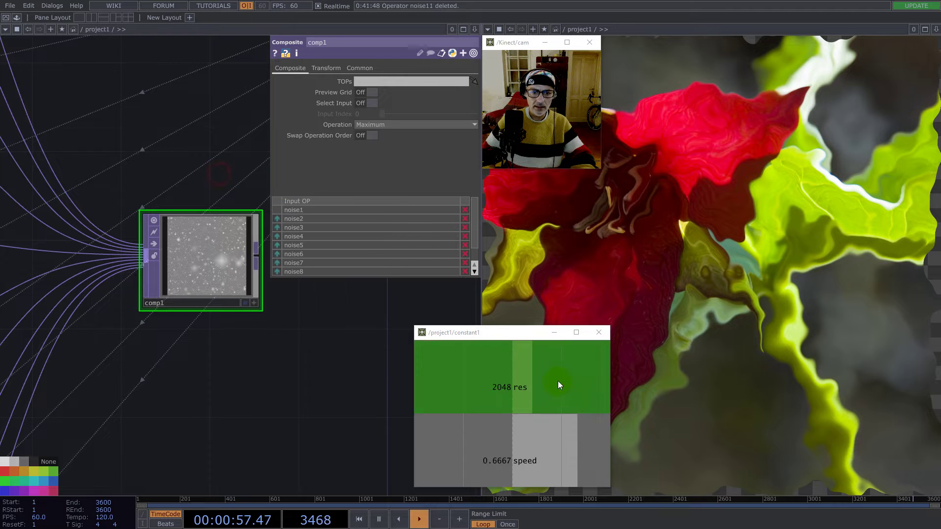
Step: Give comp1 a custom output resolution of 2048 x 2048 taken from constant1's res channel
click(360, 69)
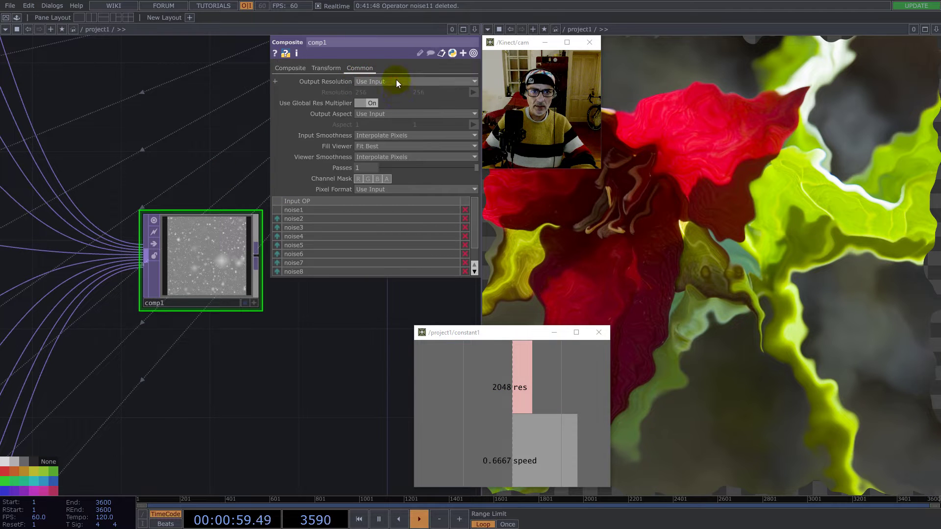
click(396, 80)
click(386, 180)
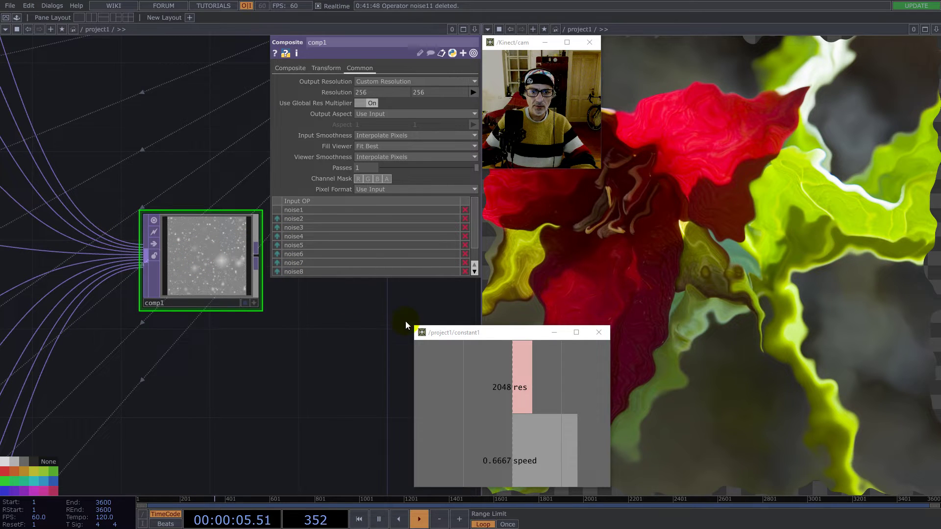
drag(517, 386, 349, 91)
click(349, 91)
Step: Set comp1's Input Smoothness and Viewer Smoothness to Nearest Pixel, and view its output up close
click(383, 134)
click(382, 155)
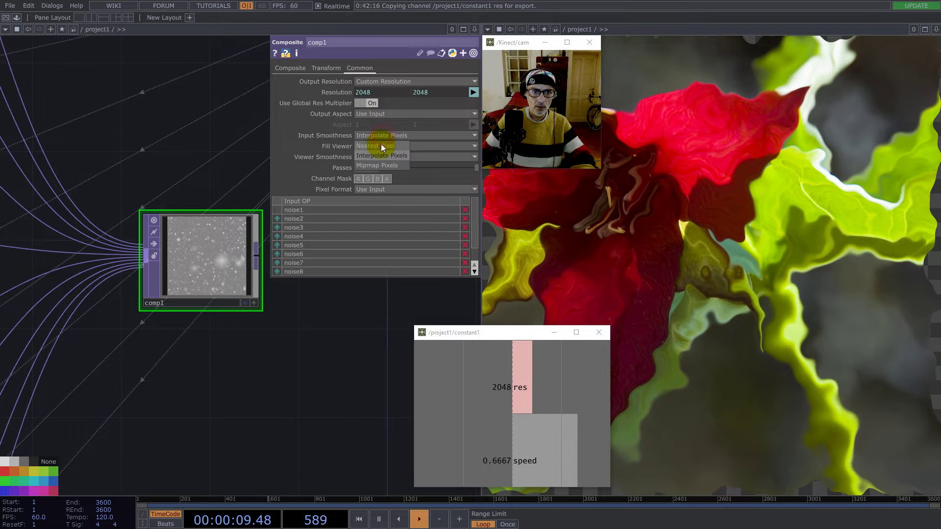
click(387, 156)
click(387, 176)
scroll(216, 269, up, 5)
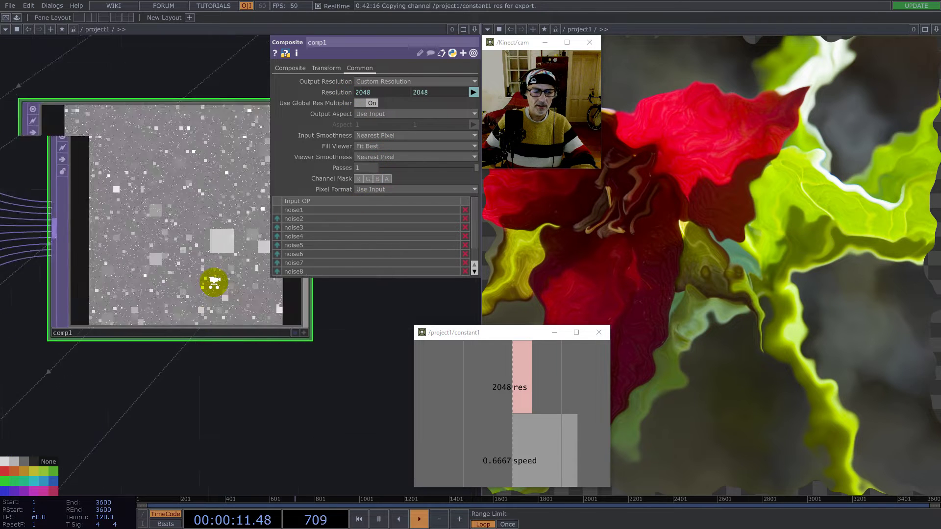
Step: Connect comp1's output to the second input of noiseUV
scroll(209, 305, down, 6)
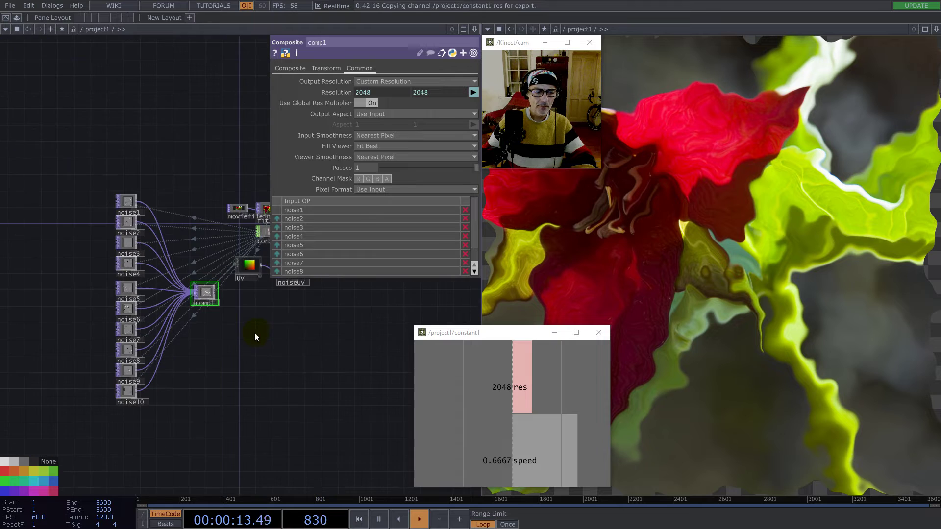
scroll(205, 307, up, 3)
scroll(212, 297, up, 6)
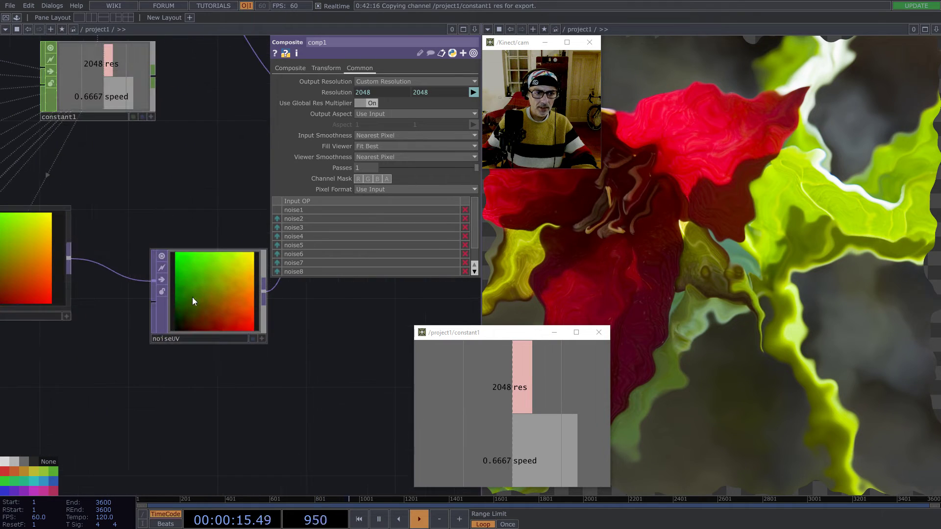
scroll(192, 296, down, 5)
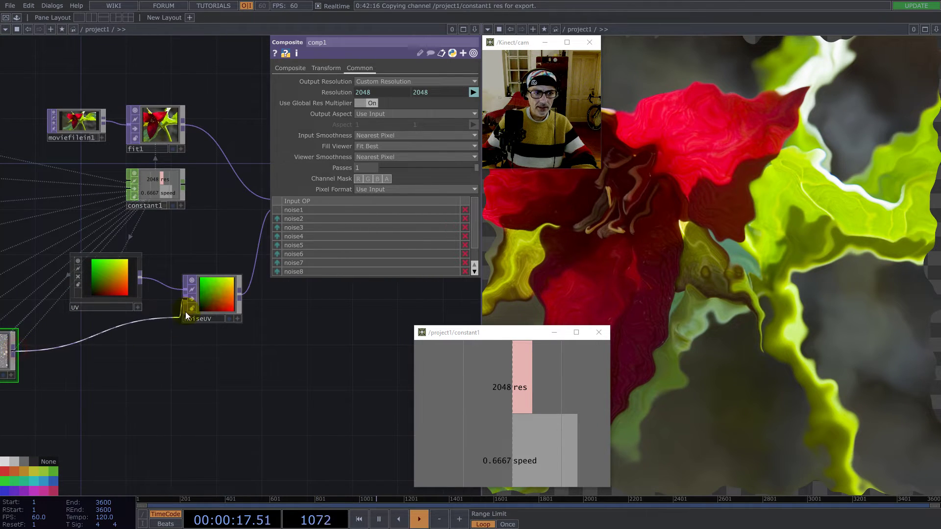
drag(185, 313, 187, 311)
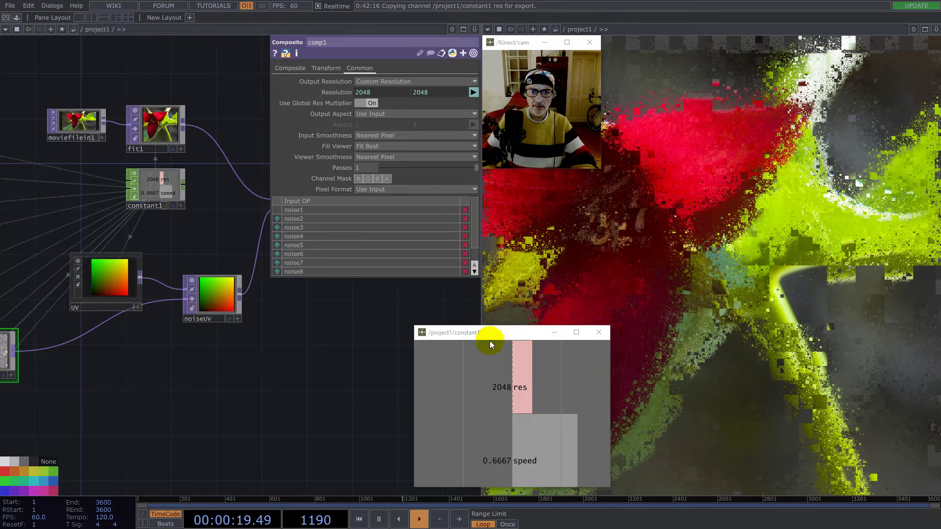
Step: Move the floating constant1 viewer off the flower image and look over the nodes from noiseUV back to the noise column
drag(490, 343, 345, 366)
drag(180, 352, 190, 344)
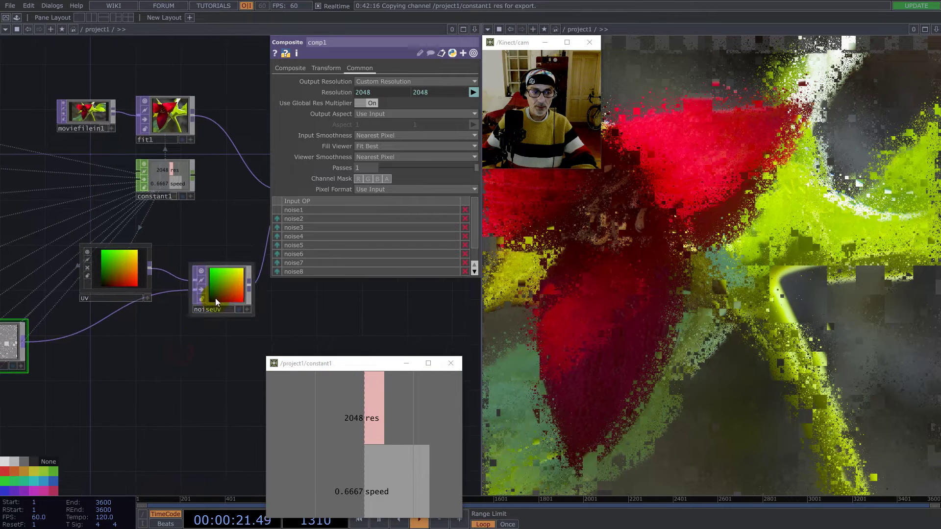
drag(214, 300, 215, 288)
drag(139, 364, 294, 354)
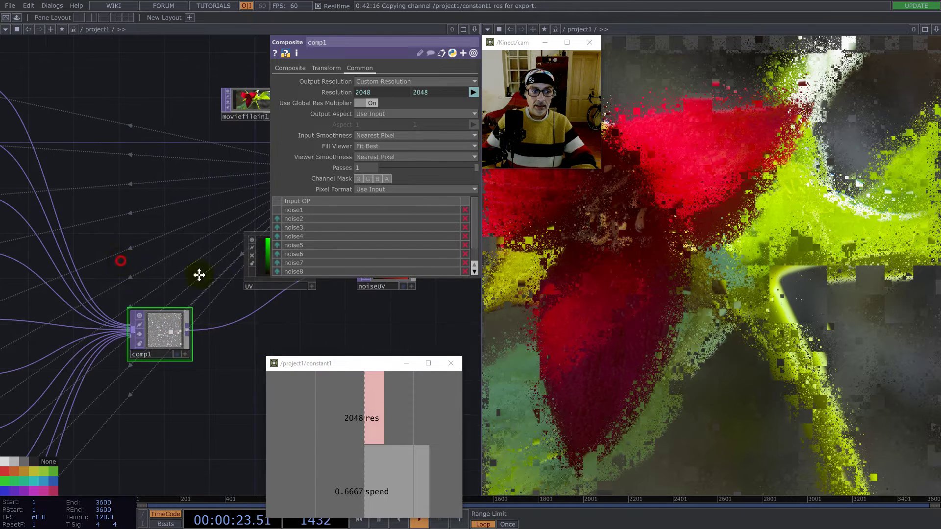
drag(119, 267, 221, 290)
scroll(219, 293, down, 3)
scroll(160, 289, up, 2)
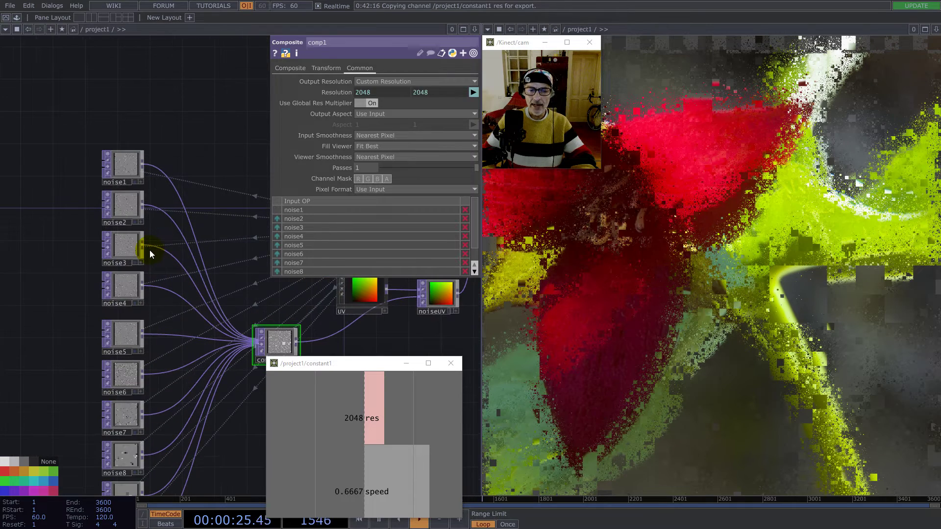
scroll(128, 142, down, 3)
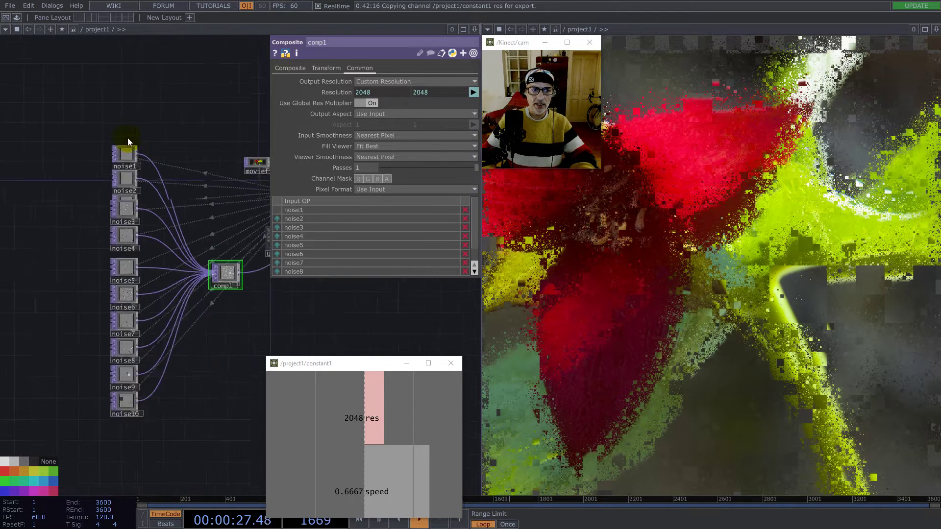
Step: Select all ten noise nodes and set their Z translate to a CHOP reference of constant1's speed channel
drag(101, 115, 132, 403)
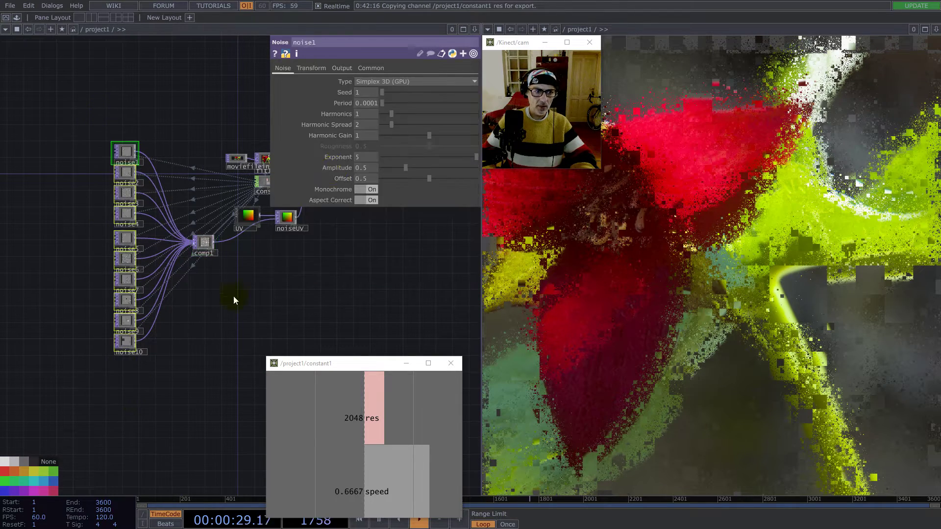
click(312, 70)
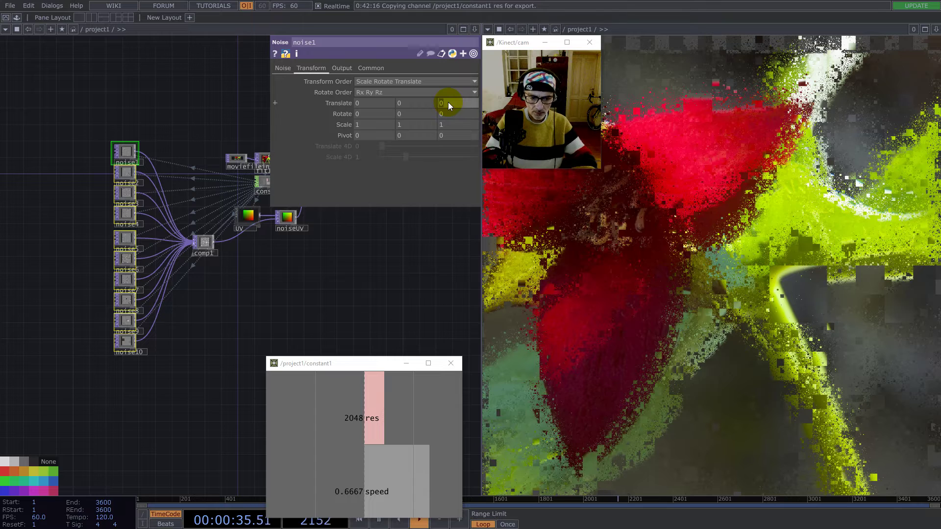
drag(369, 490, 456, 153)
drag(464, 100, 465, 96)
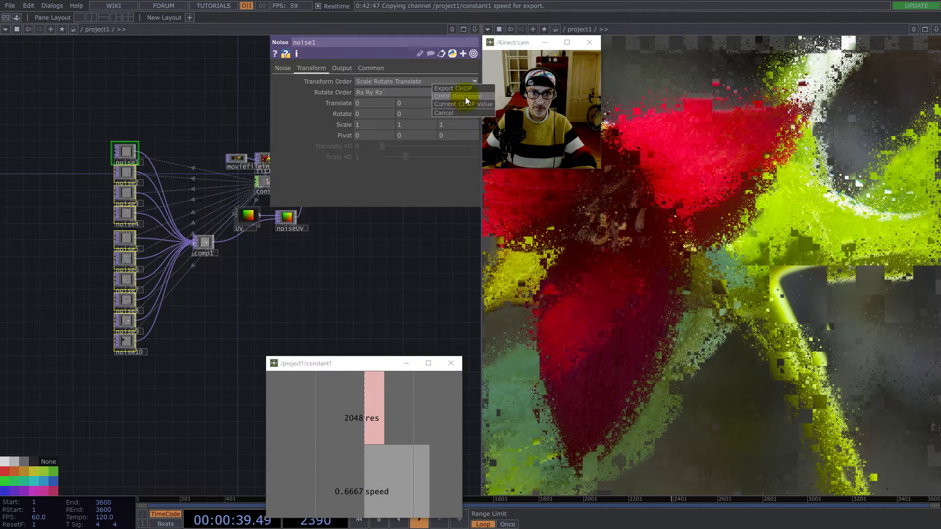
click(455, 98)
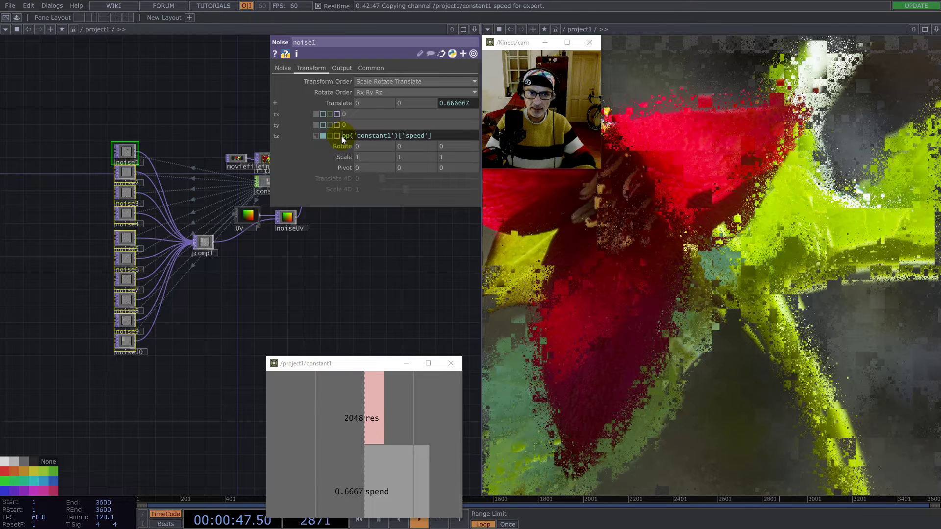
Step: Extend the noise nodes' Z translate expression to absTime.frame/1024*op('constant1')['speed']
text(absT)
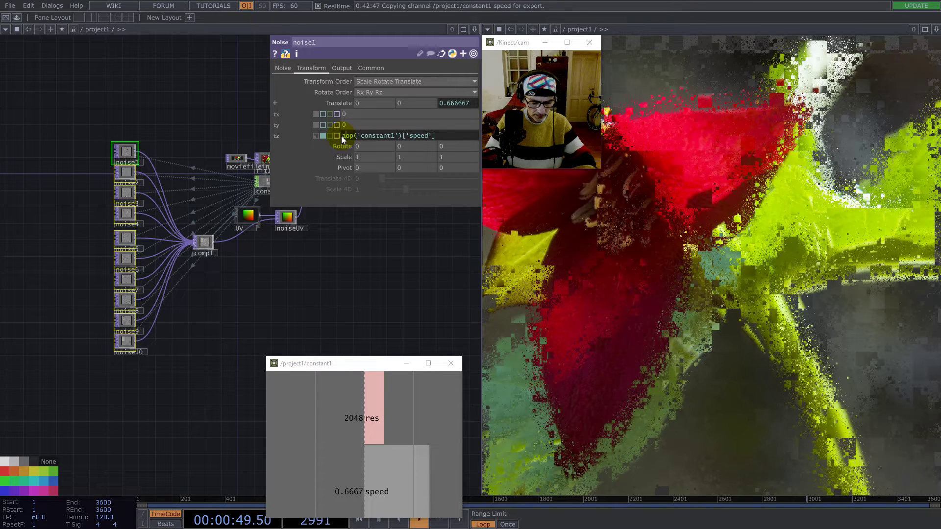
text(ime.fram)
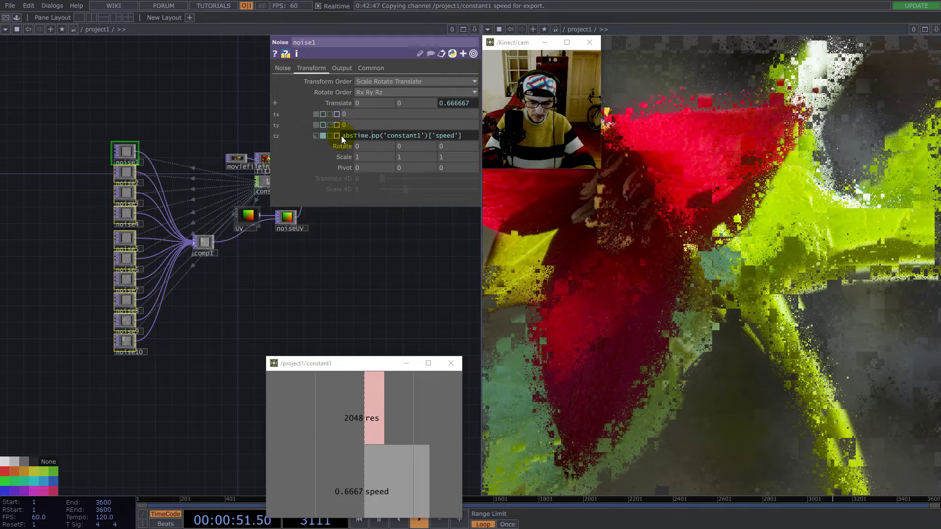
text(e)
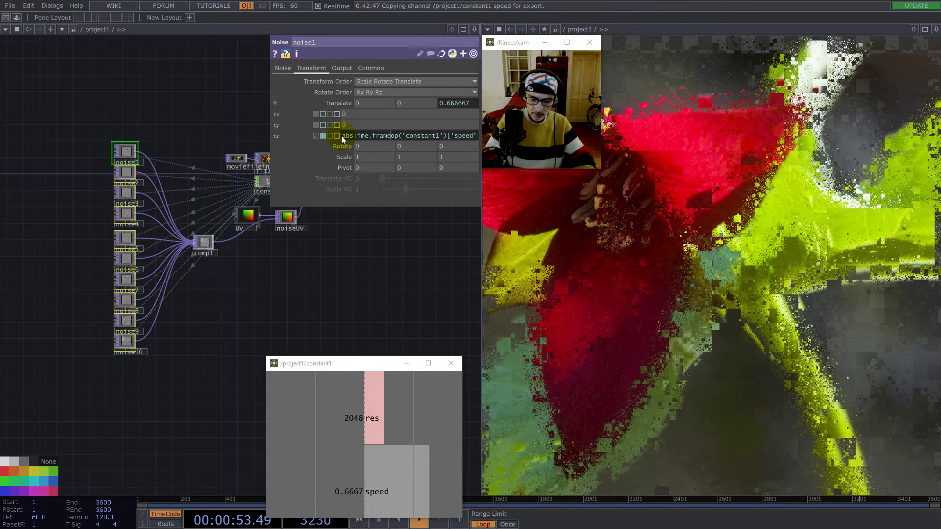
text(/10)
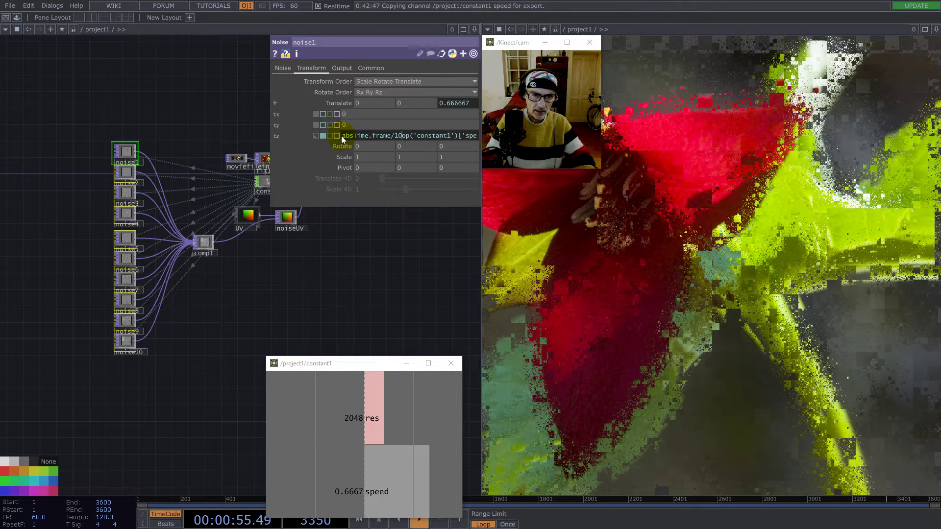
text(24)
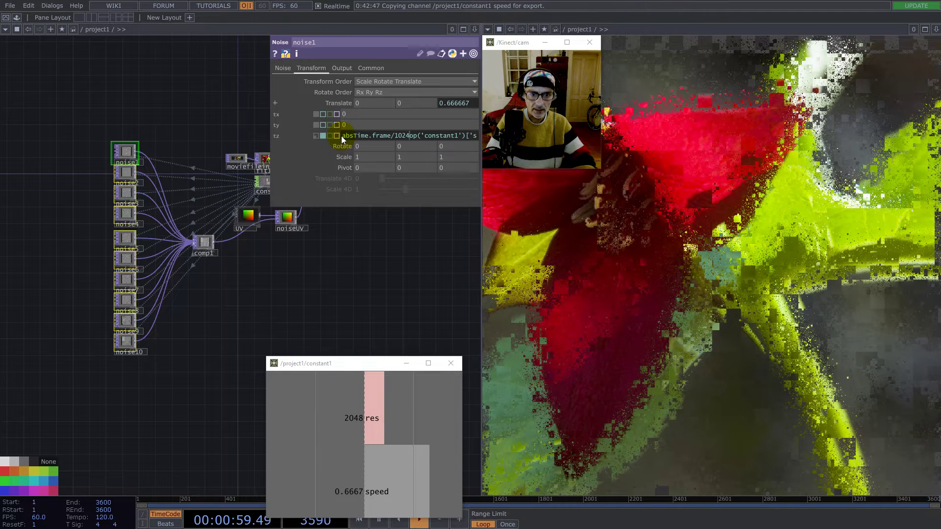
text(*)
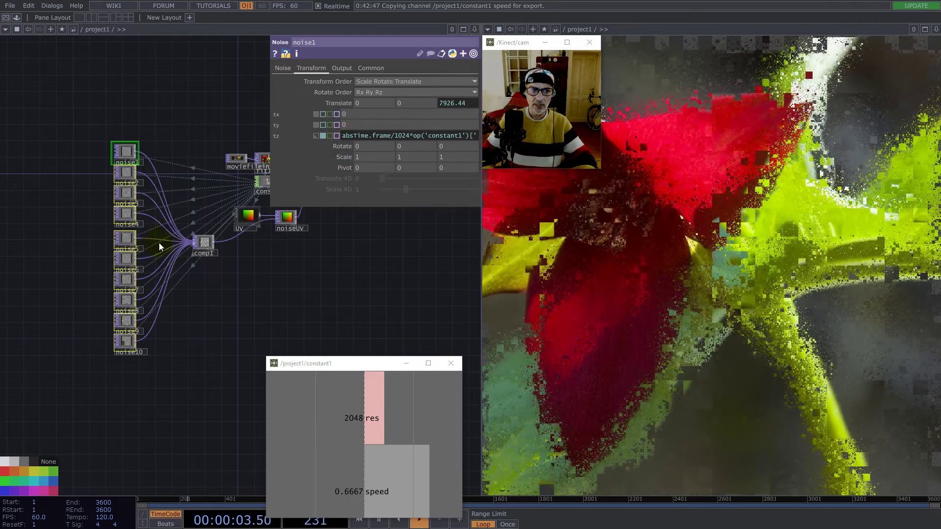
Step: Try constant1's speed channel at 0.1 and 0.87, and set it to 0.5
click(173, 137)
scroll(261, 269, up, 10)
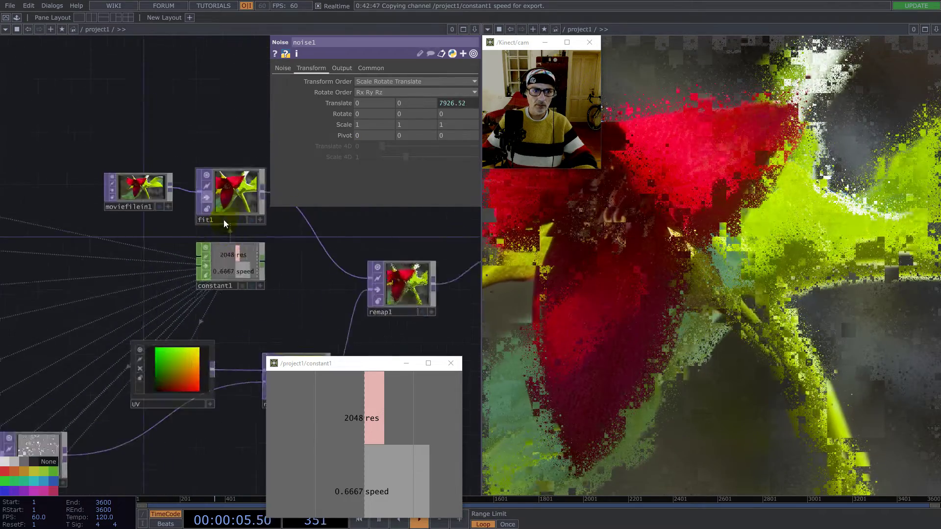
click(261, 268)
drag(466, 92, 444, 92)
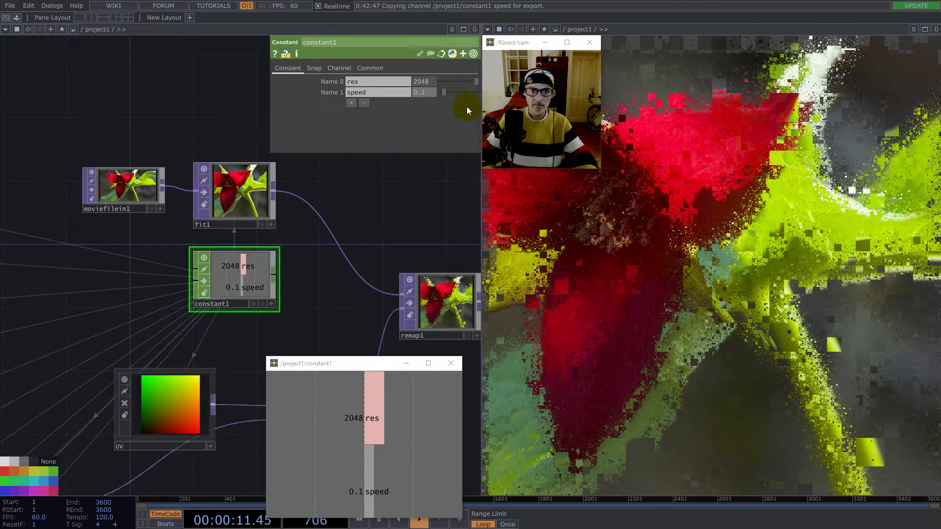
drag(445, 93, 471, 92)
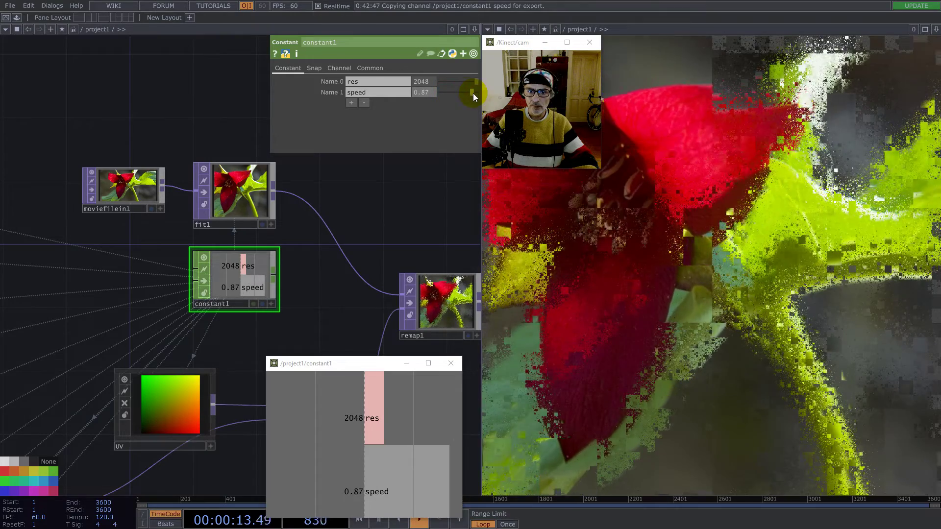
key(ctrl+z)
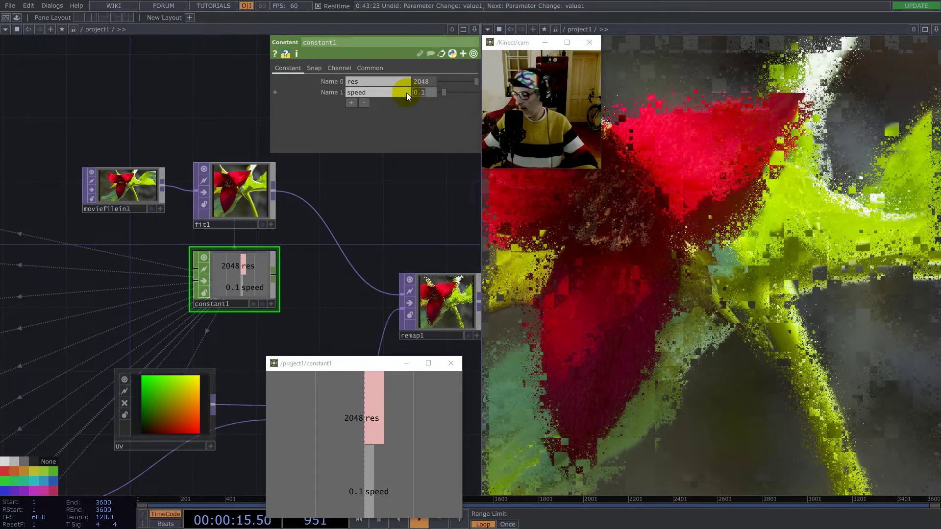
key(Return)
scroll(318, 210, down, 5)
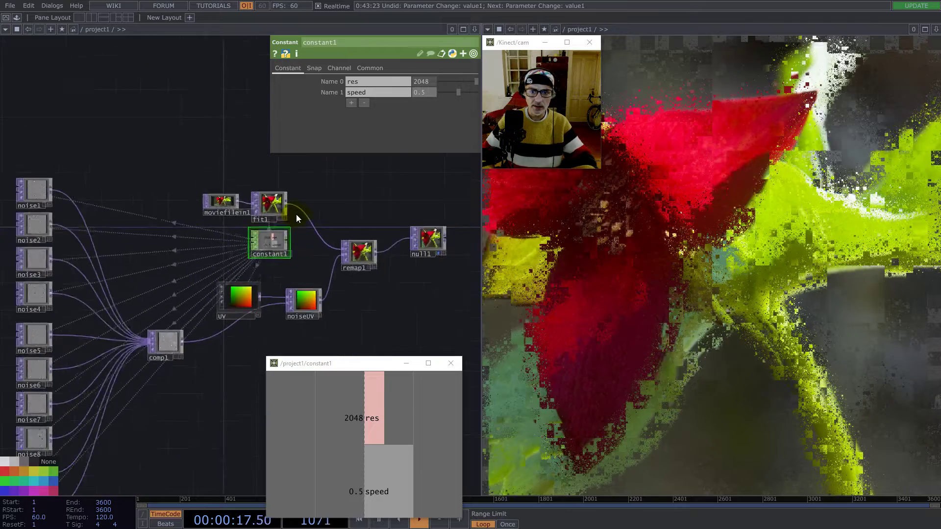
Step: Examine comp1 and the noise column up close, and show noise1's noise parameters
drag(162, 255, 188, 204)
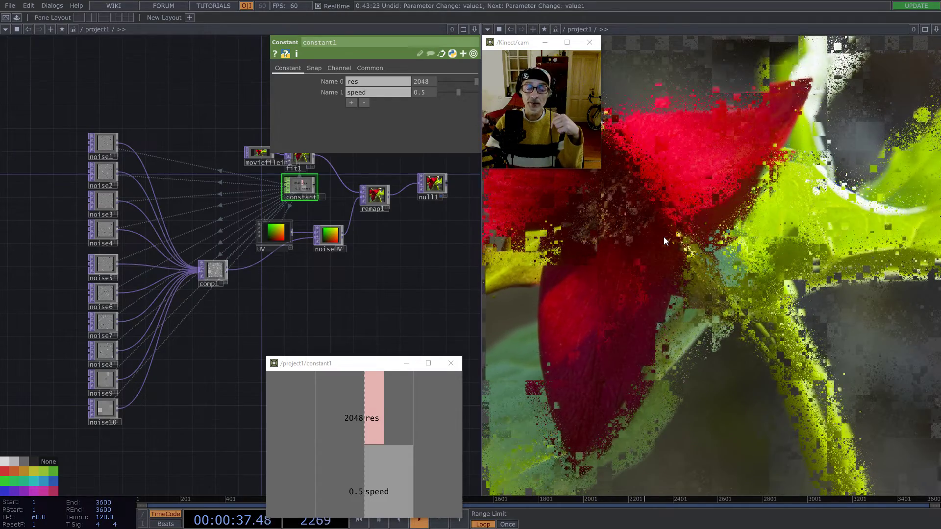
scroll(175, 263, up, 5)
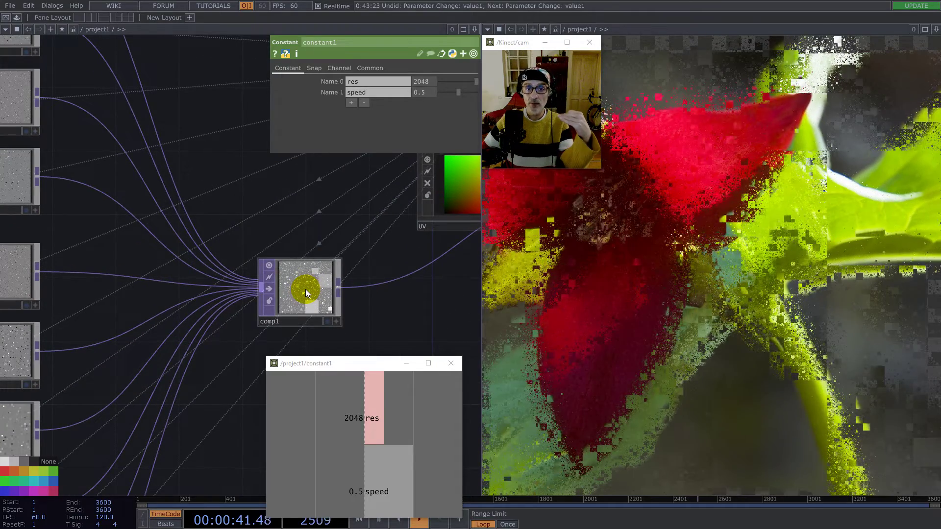
scroll(290, 248, down, 2)
scroll(184, 108, up, 4)
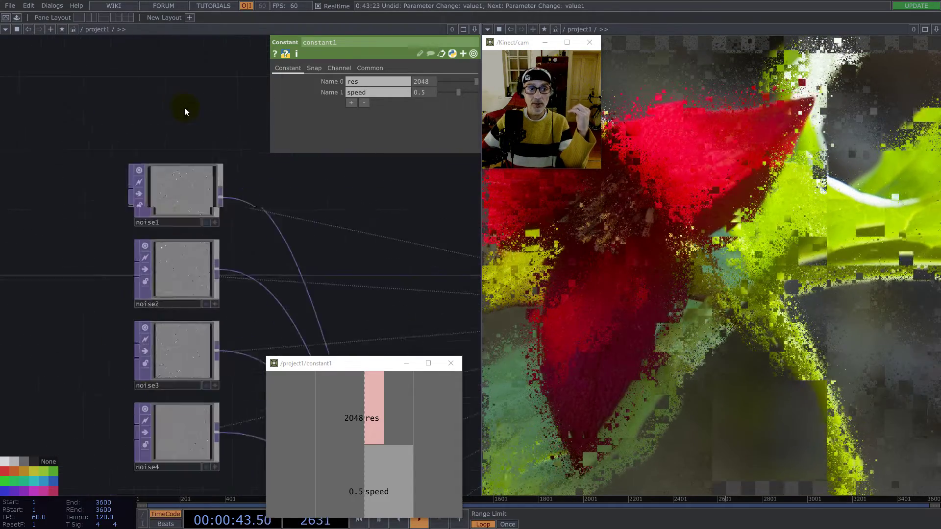
click(205, 233)
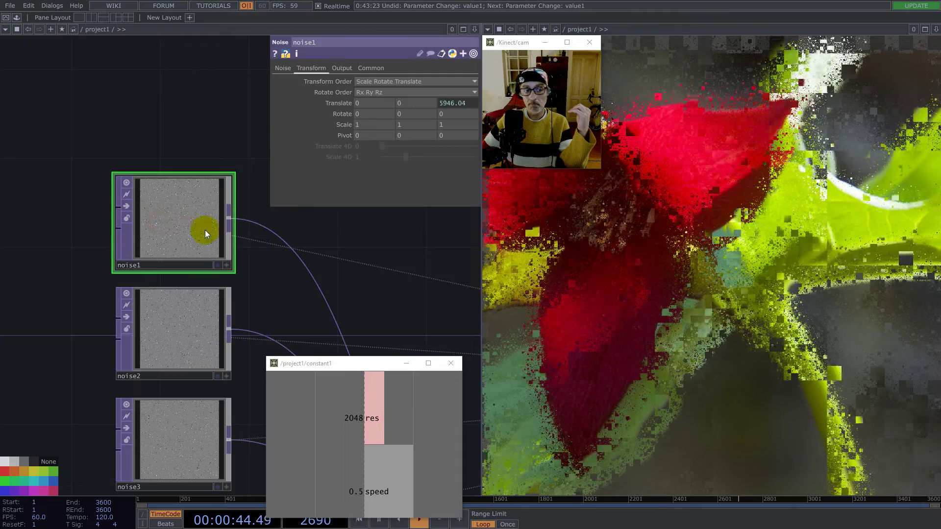
click(280, 68)
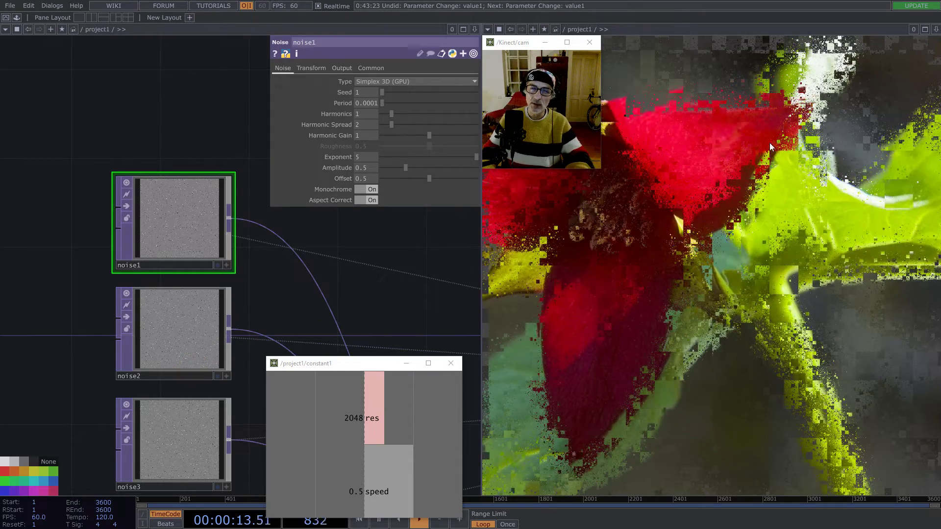
Step: Select all ten noise nodes and set their Offset to a me.digits-1 expression starting at 0.5 and adding 0.01 per successive node
click(188, 198)
scroll(187, 198, down, 4)
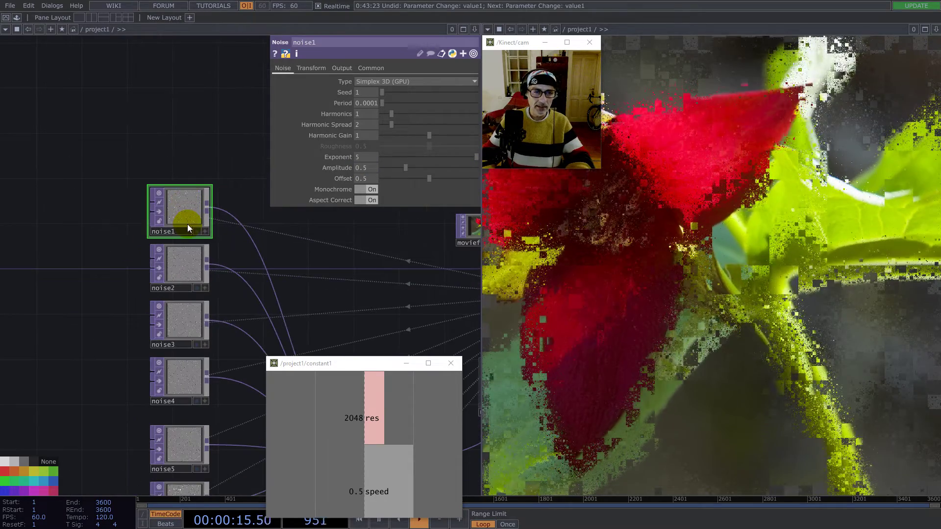
scroll(212, 172, down, 5)
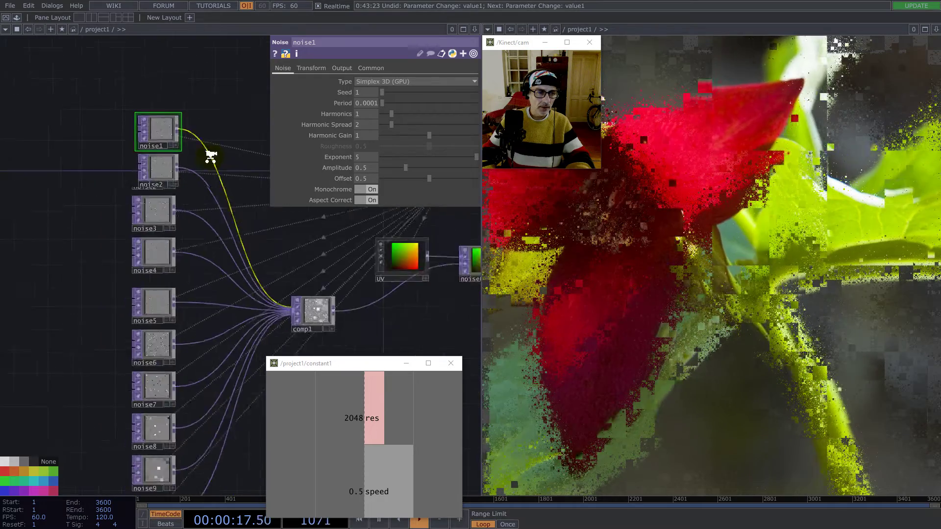
drag(109, 94, 190, 464)
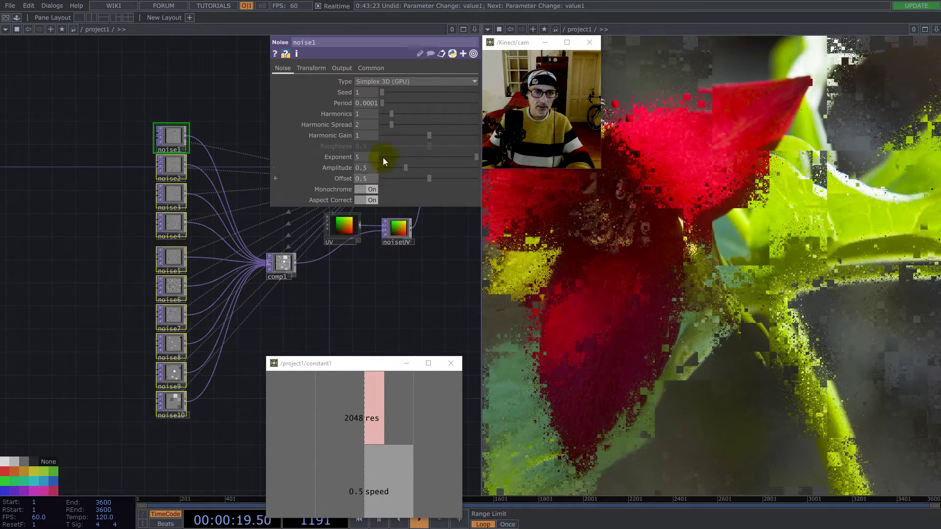
scroll(386, 159, up, 3)
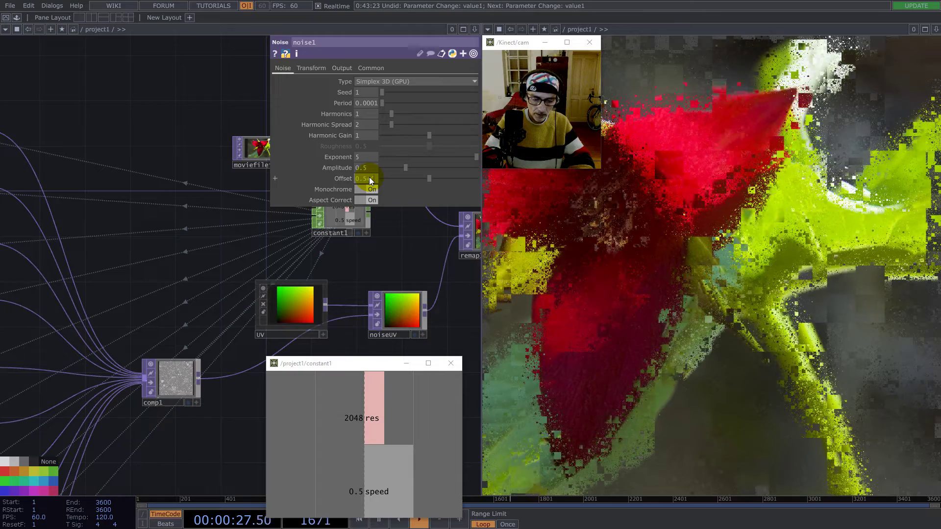
text(me.)
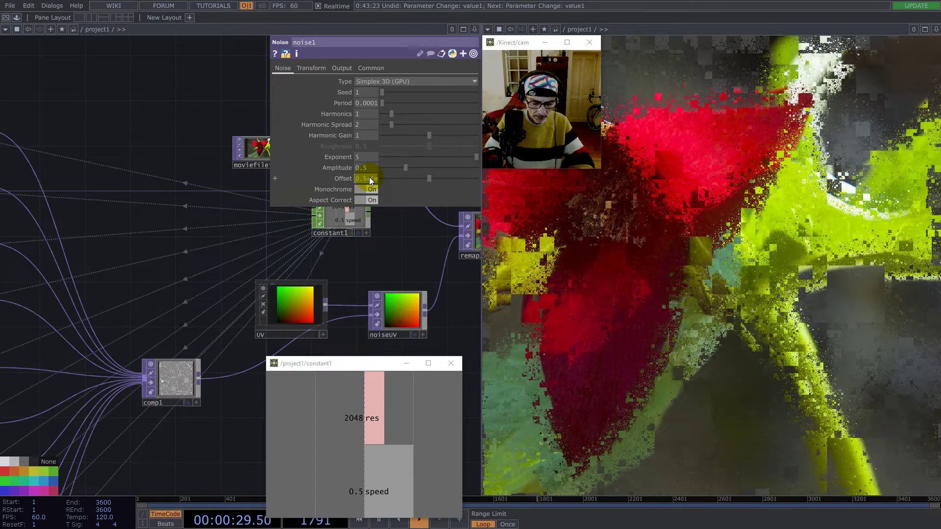
text(digits)
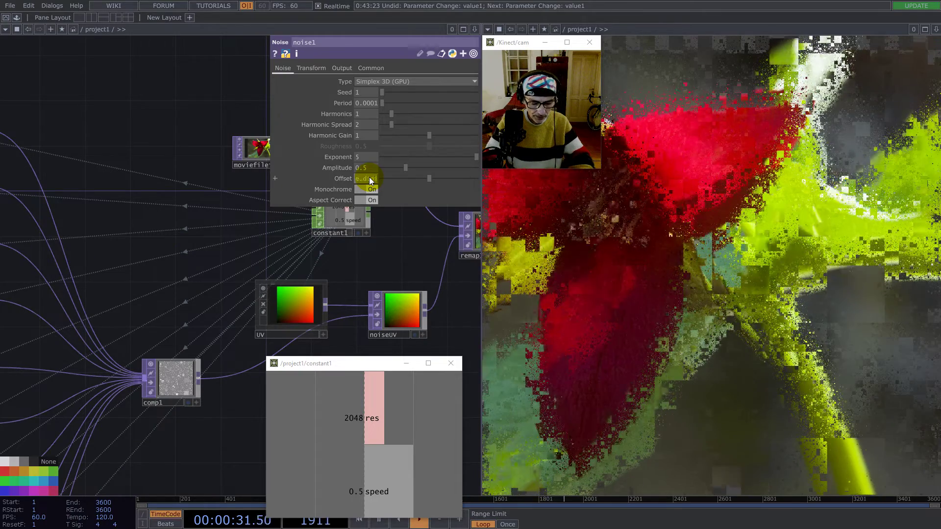
text(-1))
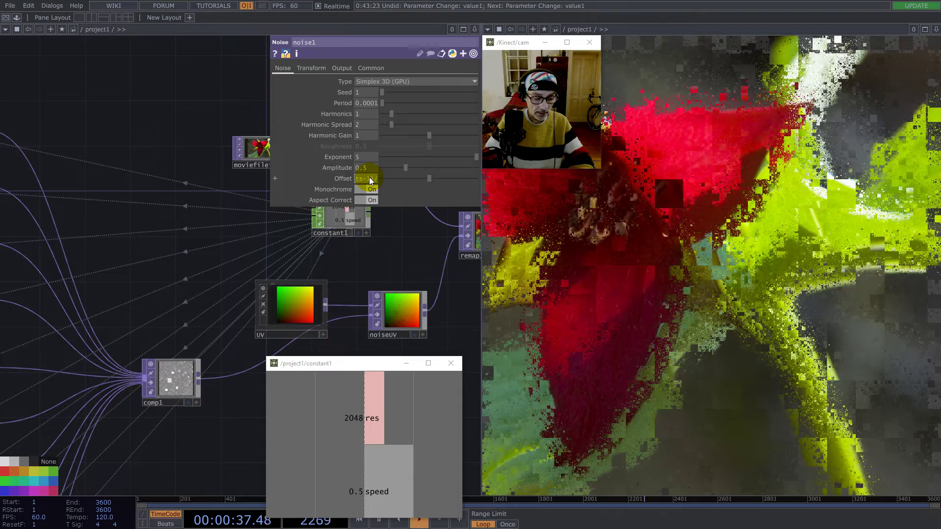
key(Return)
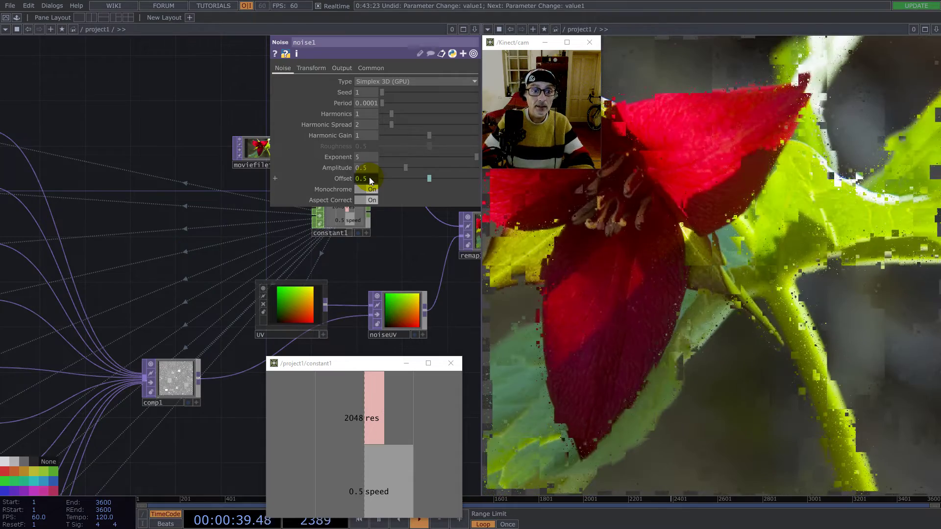
Step: Check the individual Offset values of noise1, noise2, noise3 and noise10
scroll(223, 228, down, 2)
scroll(223, 228, down, 3)
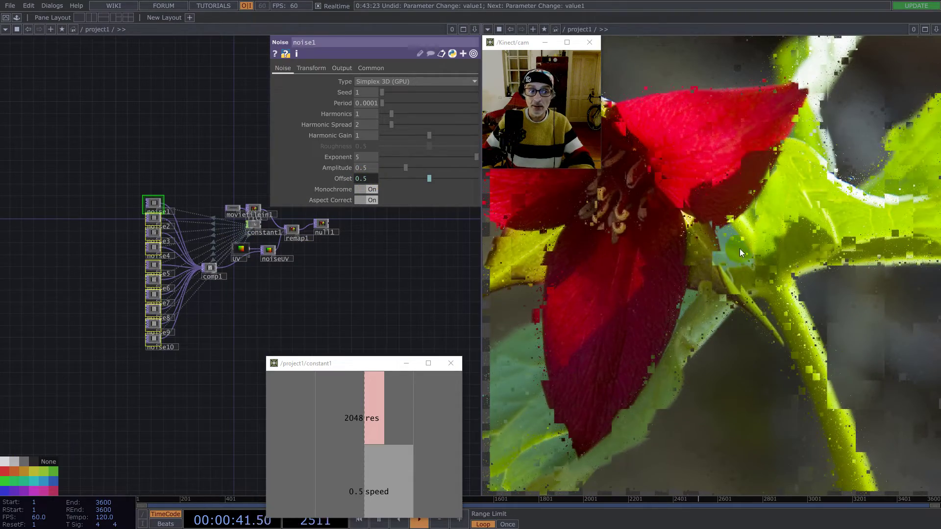
scroll(123, 247, up, 3)
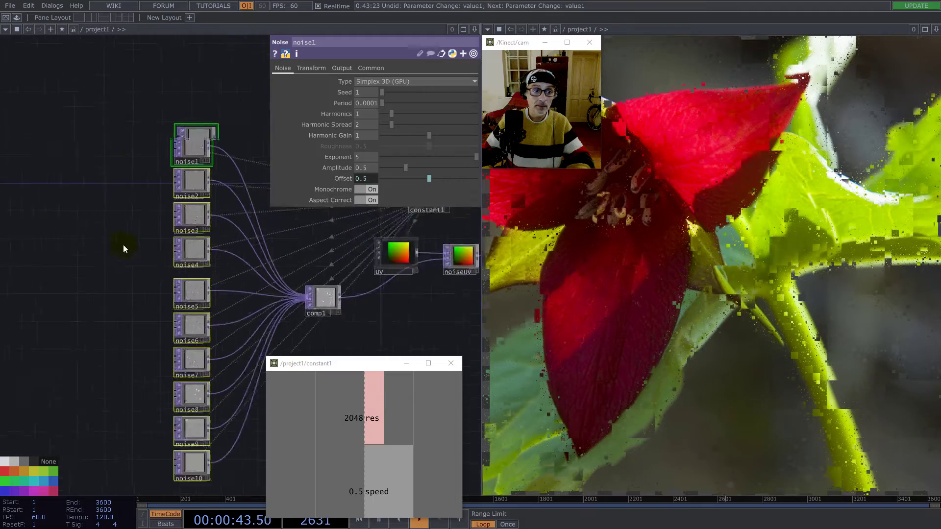
scroll(108, 129, down, 3)
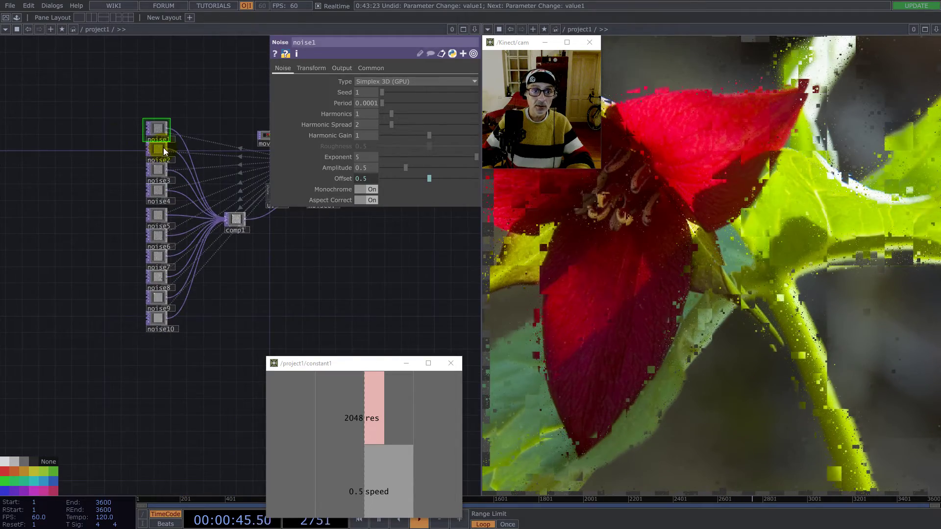
scroll(164, 143, up, 2)
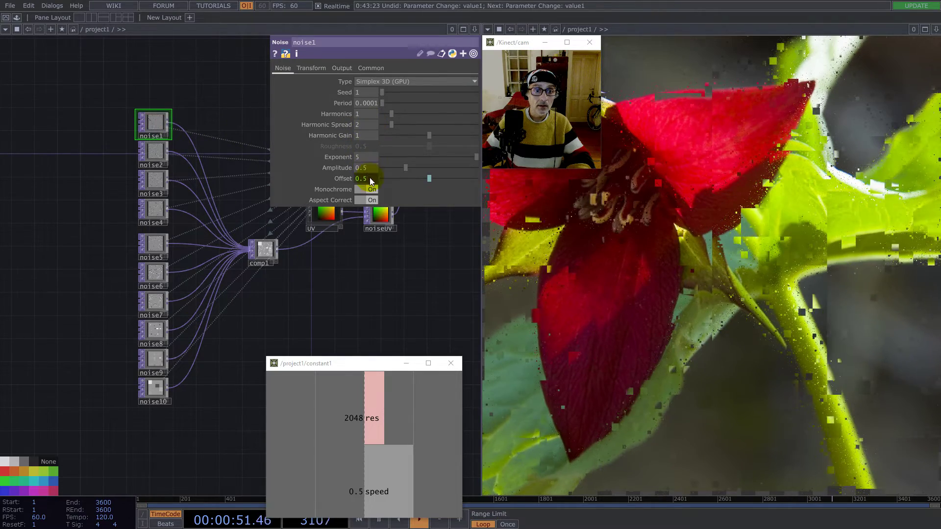
click(160, 150)
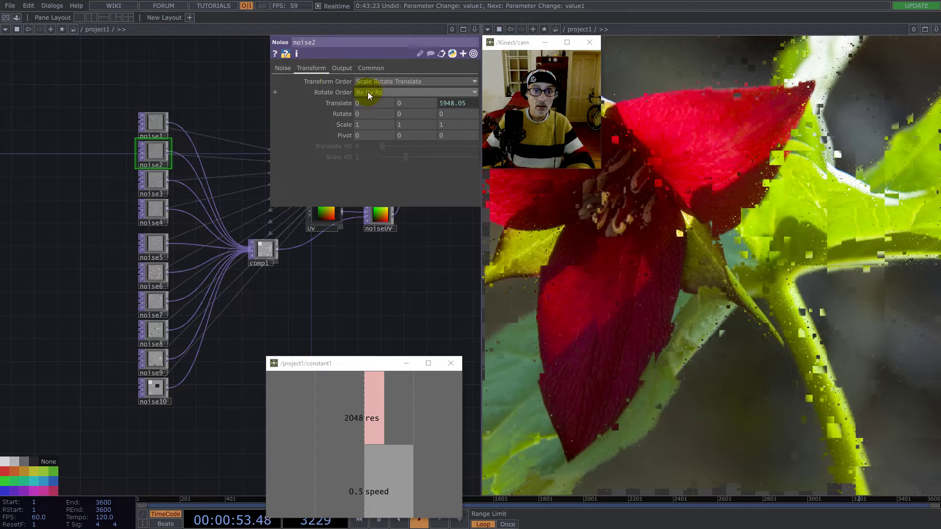
click(282, 68)
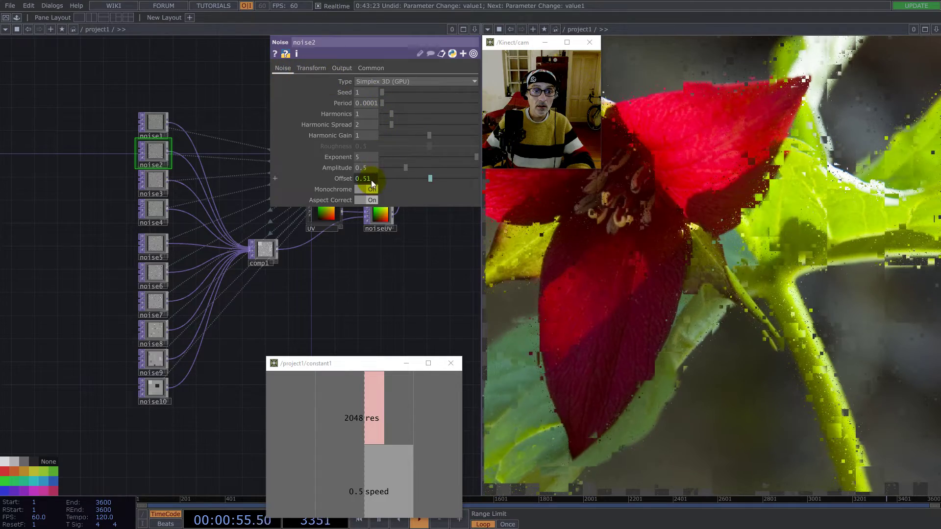
click(157, 182)
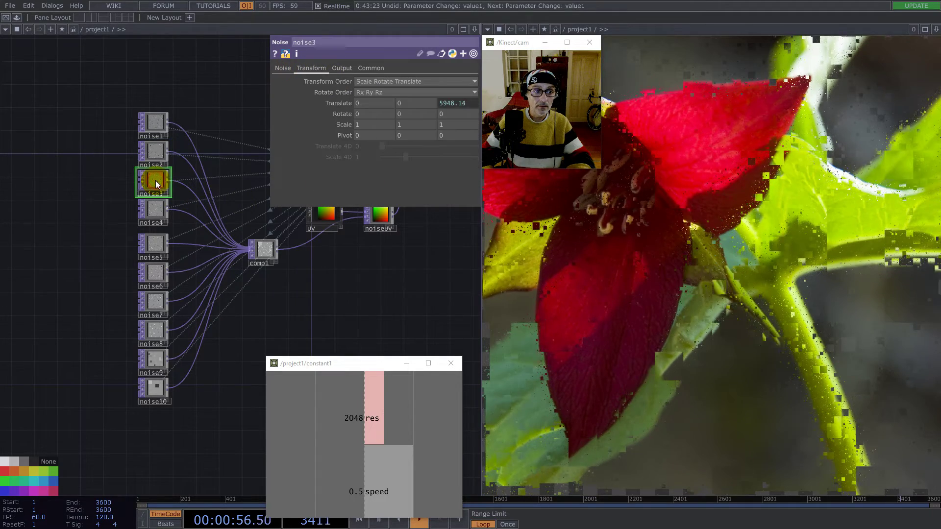
click(283, 69)
click(368, 189)
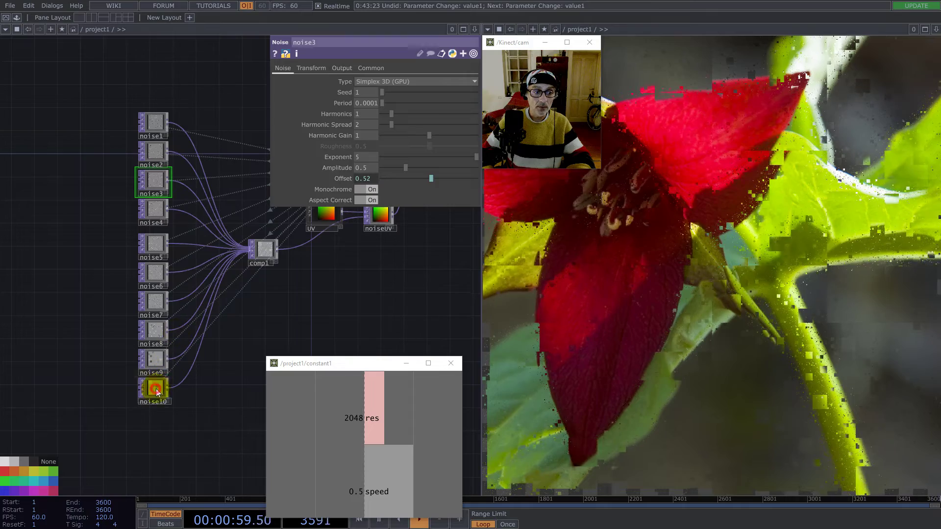
click(156, 390)
click(282, 69)
click(372, 188)
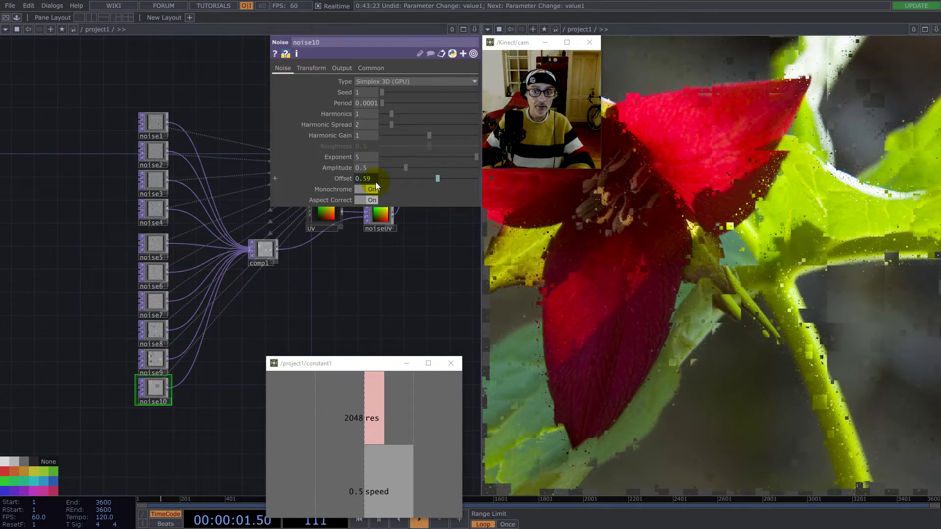
Step: Select constant1 to show its res and speed parameters
drag(216, 122, 144, 126)
scroll(235, 151, up, 5)
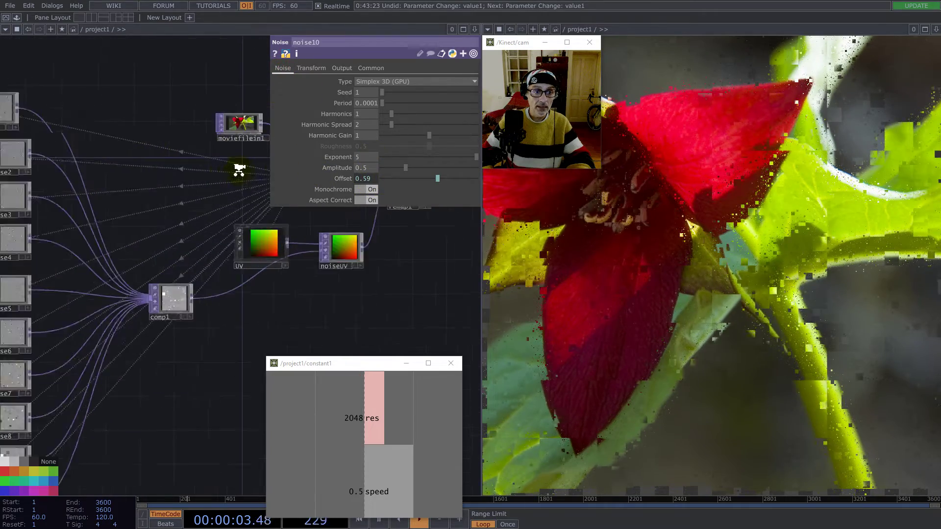
drag(237, 177, 156, 226)
click(264, 213)
scroll(300, 245, down, 5)
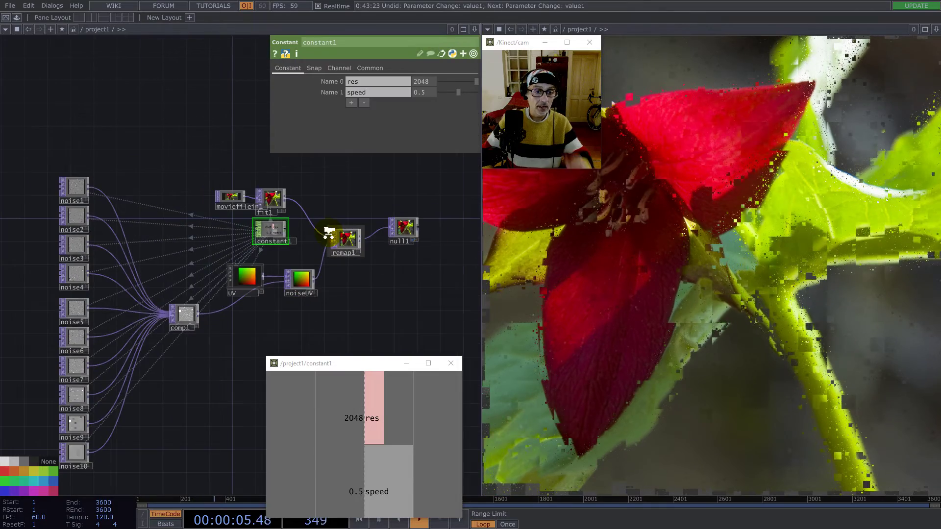
Step: Try high and low Period values on noiseUV, ending with the Period at 1.15
scroll(300, 295, up, 3)
click(304, 279)
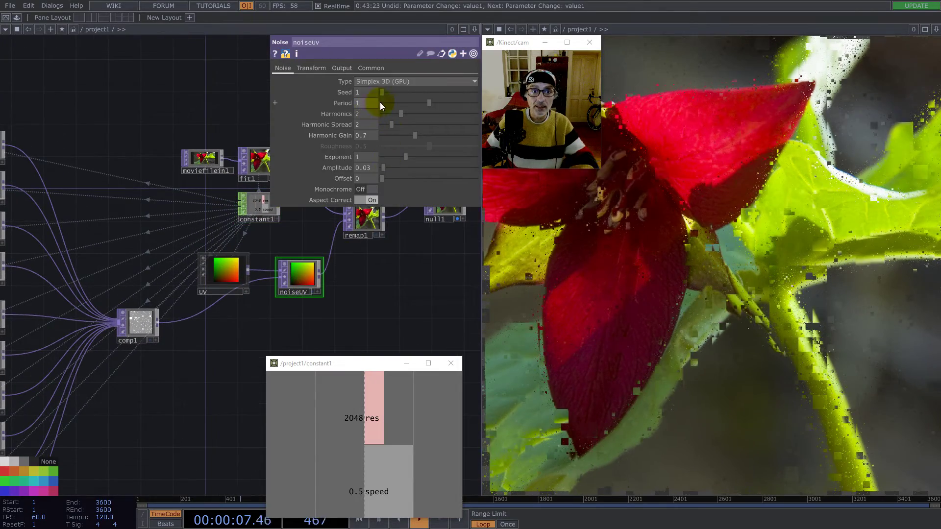
drag(433, 103, 534, 104)
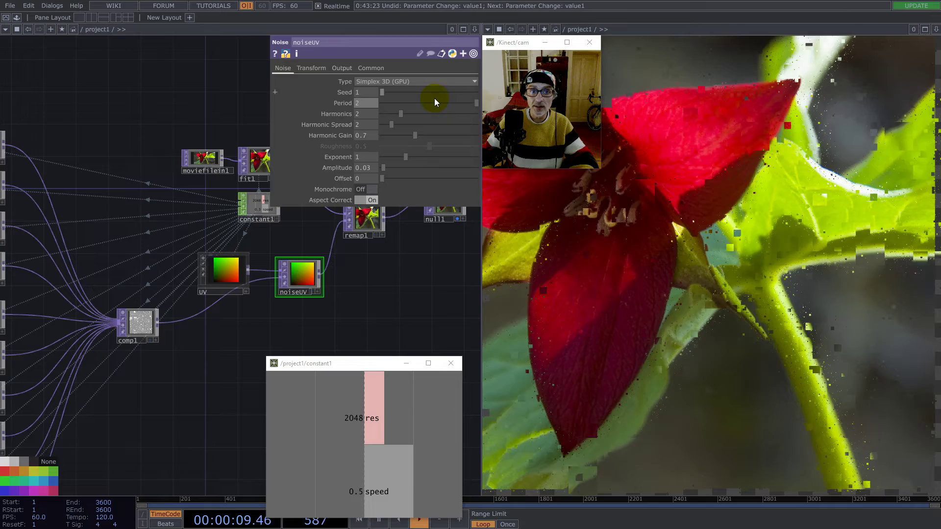
click(387, 102)
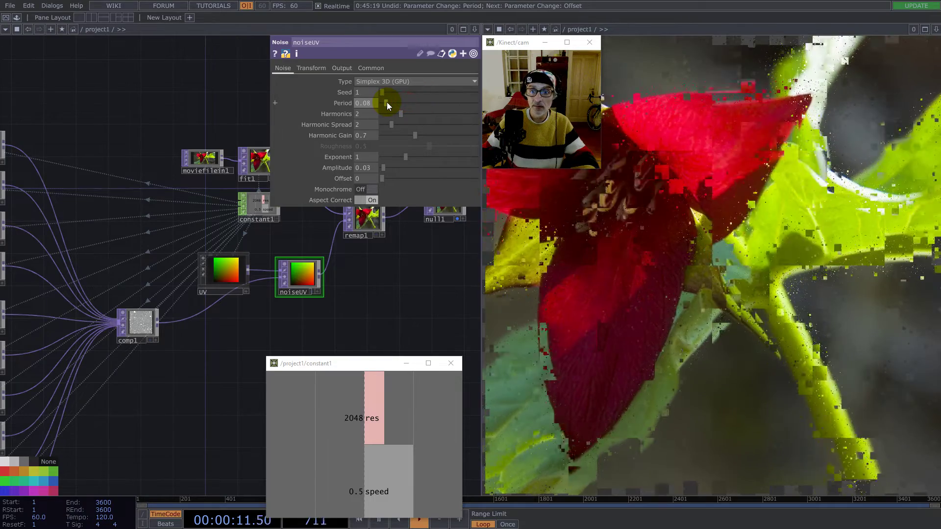
drag(406, 104, 440, 104)
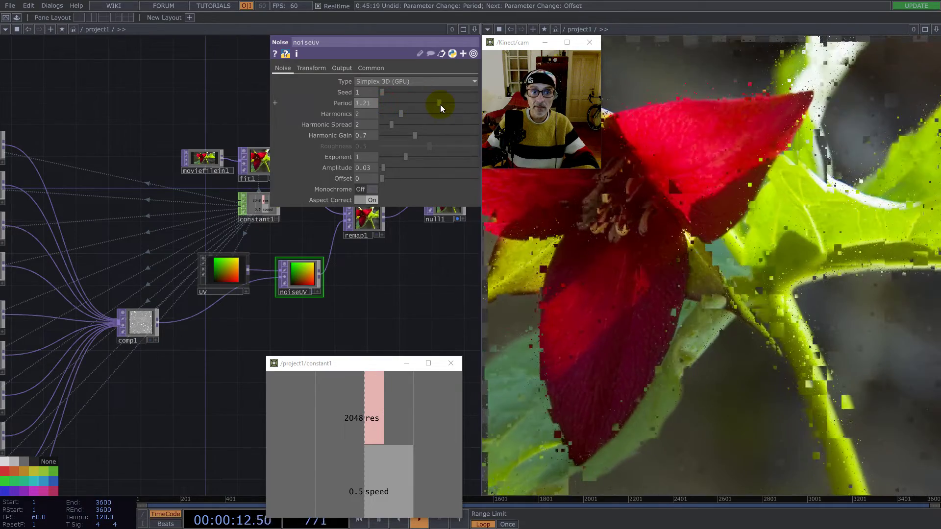
Step: Try Seed 1762 on noiseUV, reset the Seed to 1, and set the Amplitude to 0.08
click(385, 168)
drag(387, 170, 388, 168)
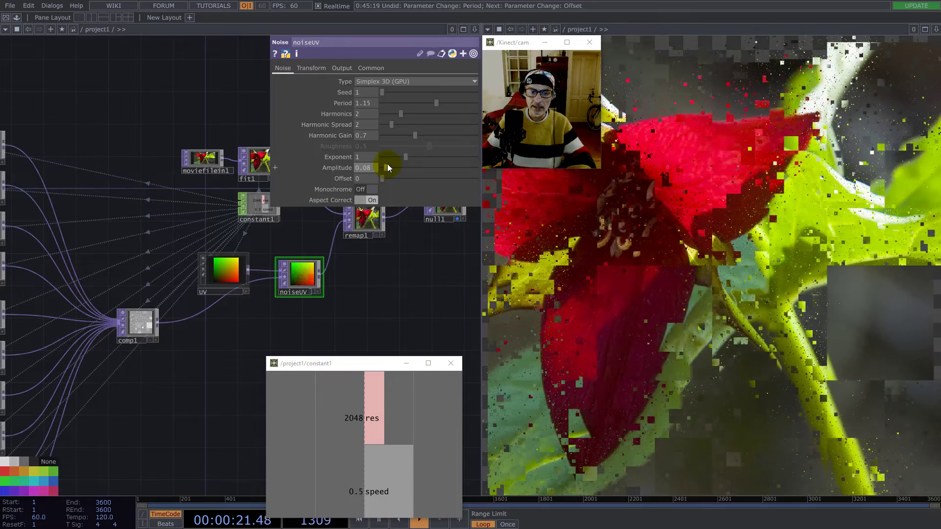
drag(382, 92, 399, 91)
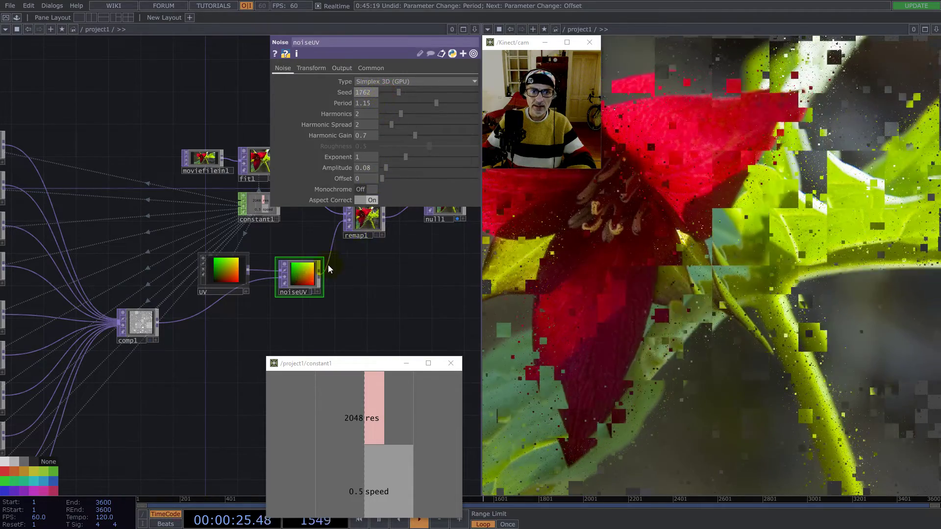
drag(385, 168, 381, 165)
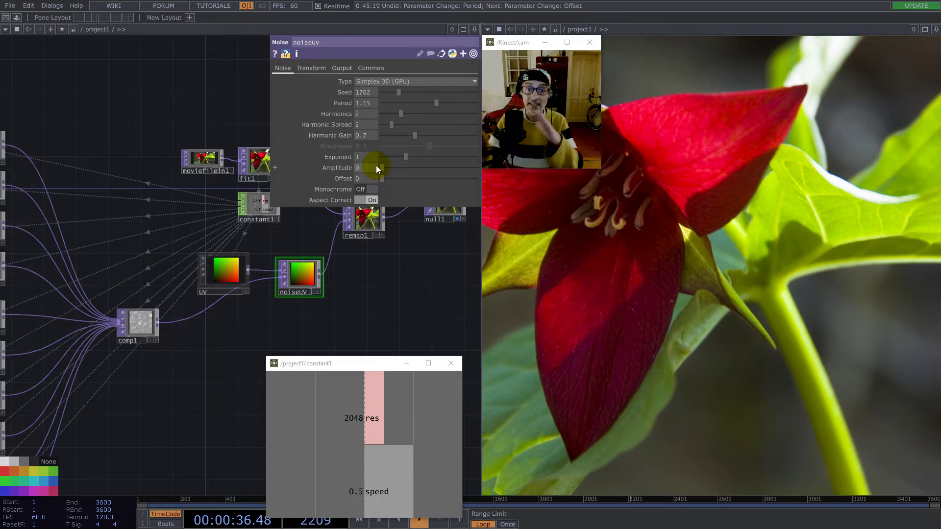
scroll(321, 257, up, 4)
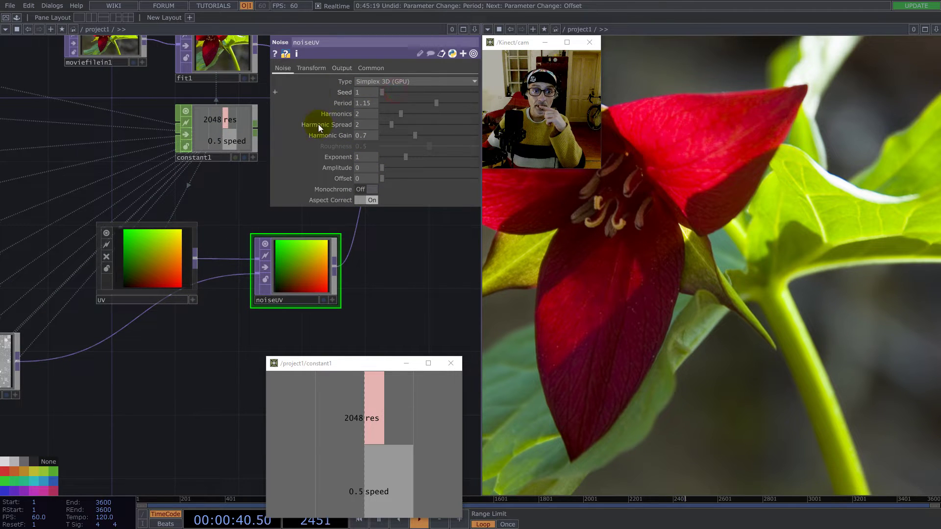
drag(382, 167, 386, 166)
Step: Set fit1's pixel format to 32-bit float (RGB)
scroll(157, 325, down, 5)
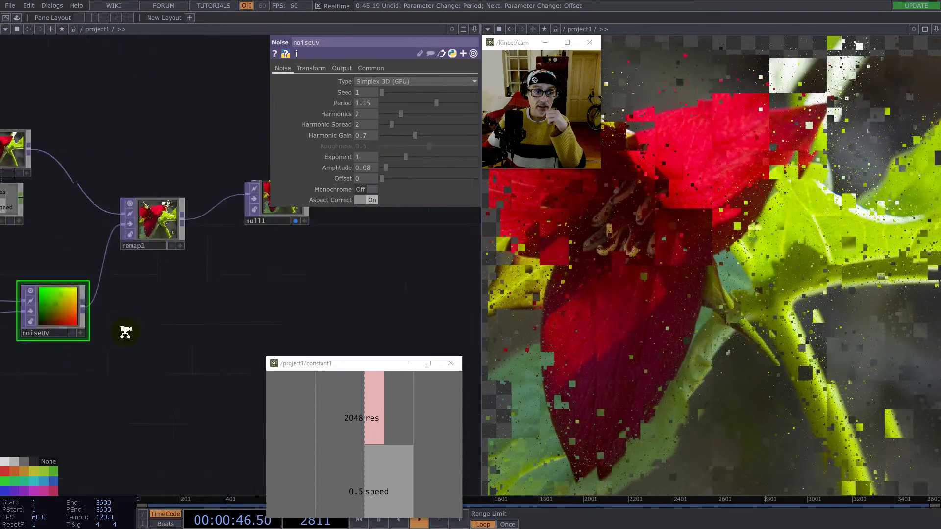
click(112, 216)
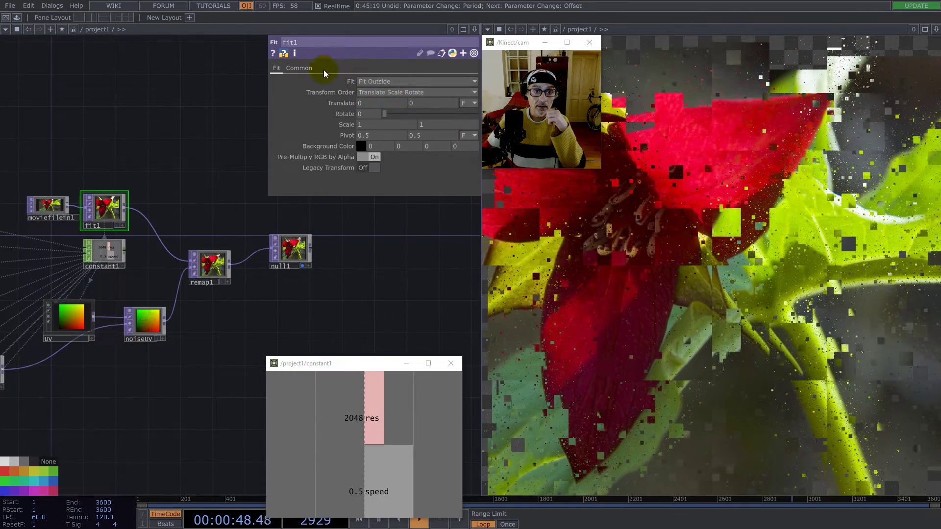
click(299, 68)
click(429, 189)
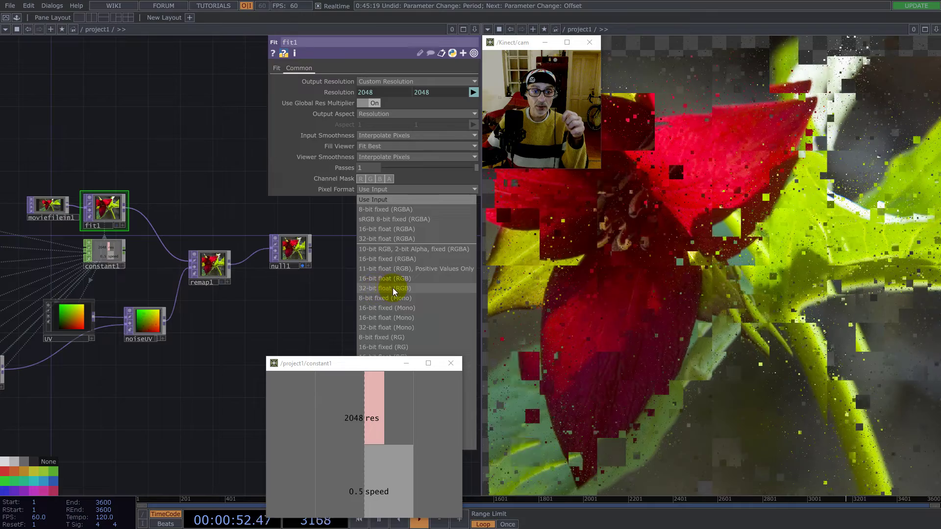
click(392, 288)
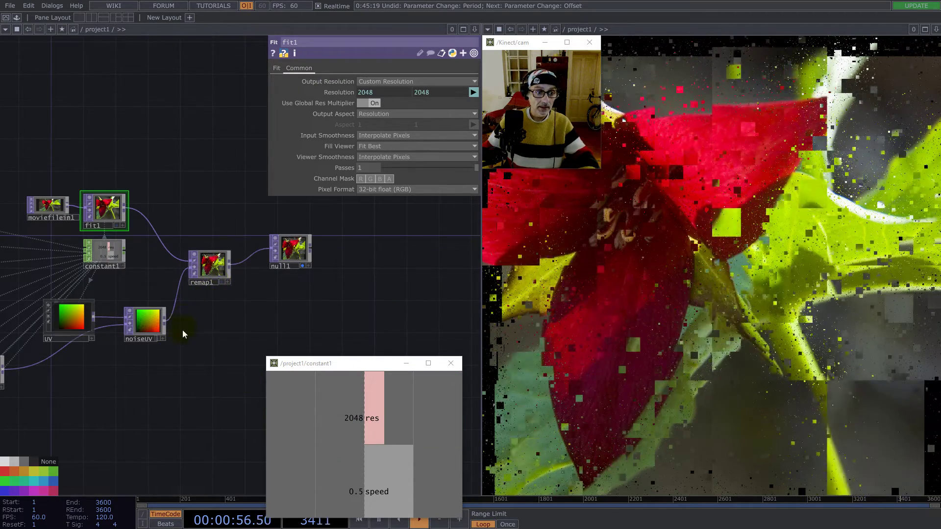
Step: Try the Mirror extend mode on remap1 and return Extend to Zero
drag(182, 330, 258, 306)
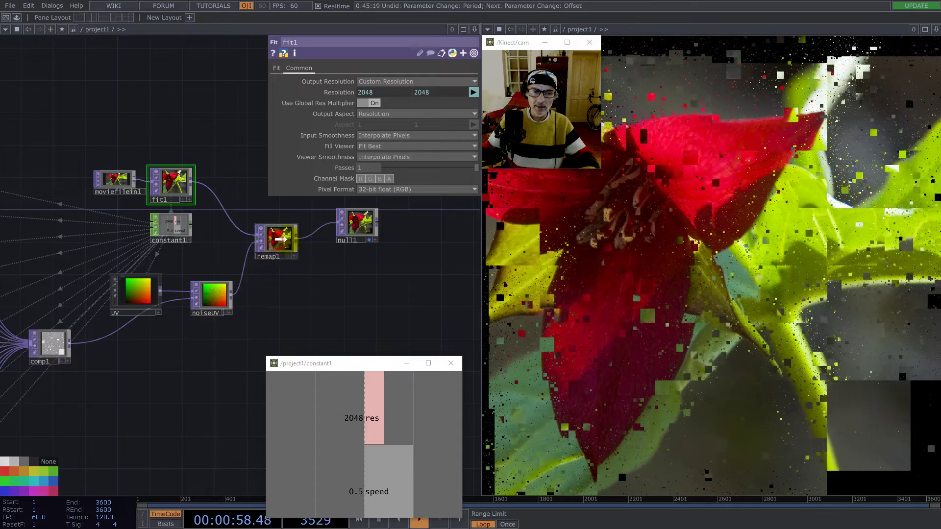
drag(271, 246, 288, 245)
click(386, 158)
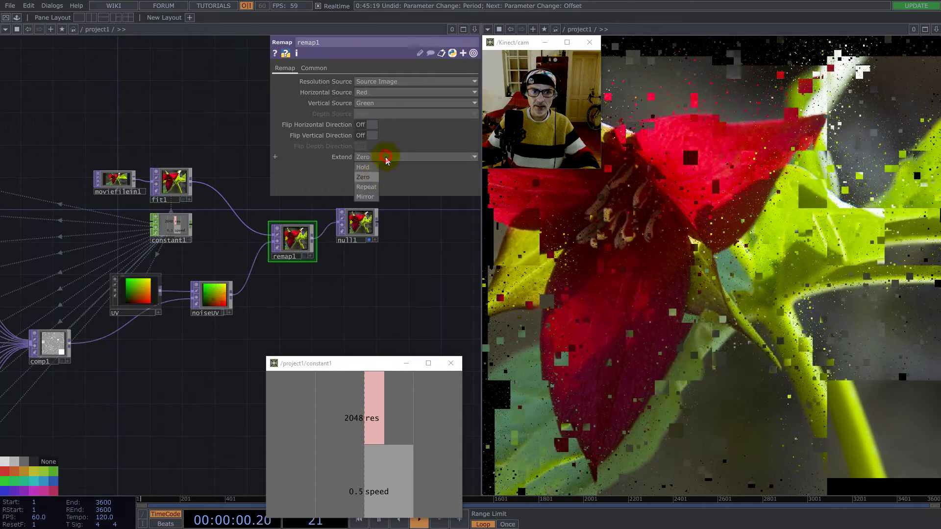
click(369, 196)
click(374, 156)
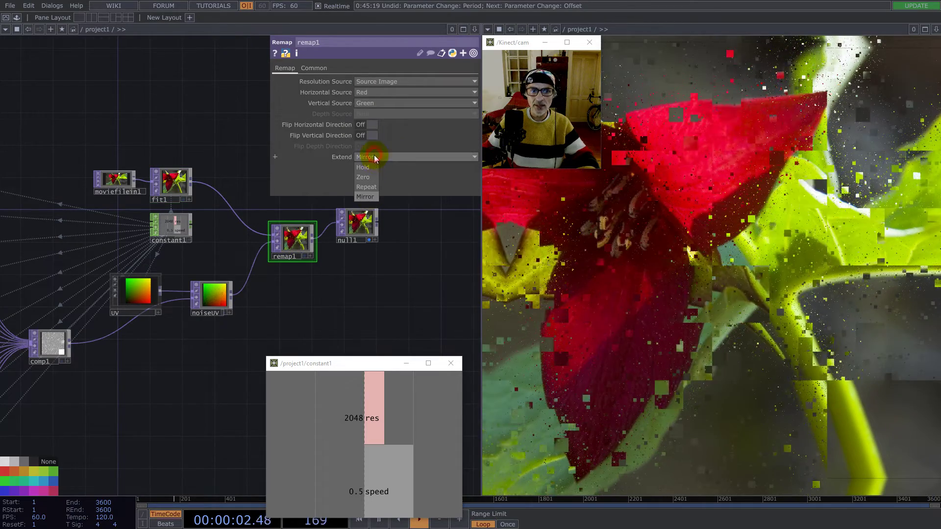
click(363, 177)
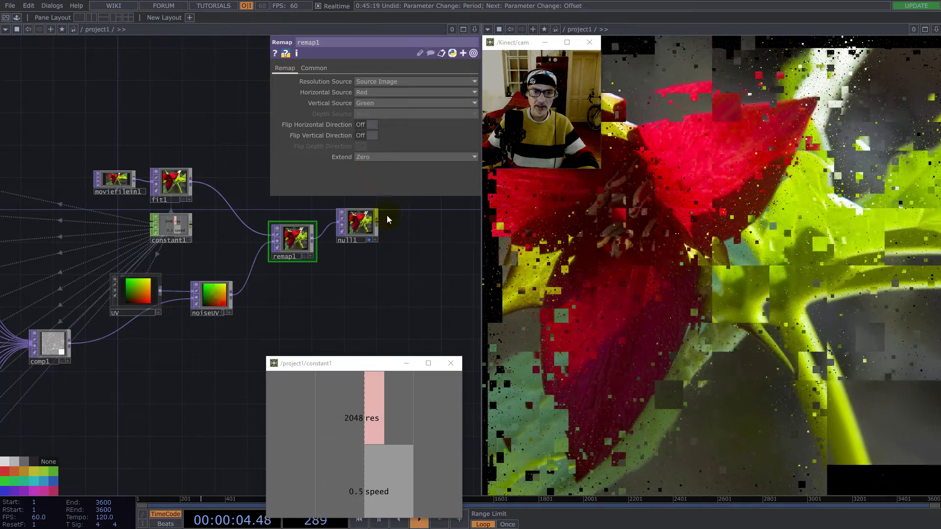
Step: Insert a Math TOP between noiseUV and remap1 and color the new node red
scroll(286, 281, up, 4)
drag(363, 288, 204, 329)
right_drag(337, 300, 148, 194)
drag(161, 254, 218, 242)
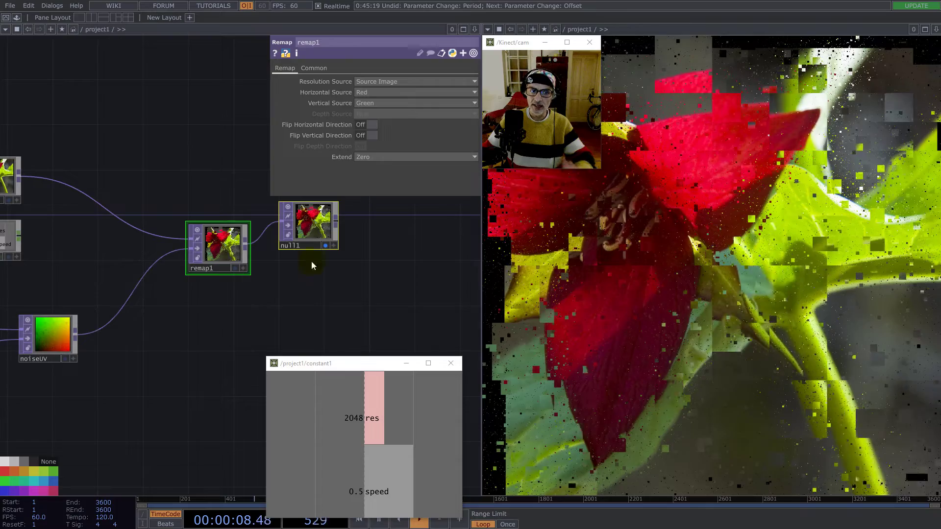
drag(189, 319, 295, 293)
right_click(219, 296)
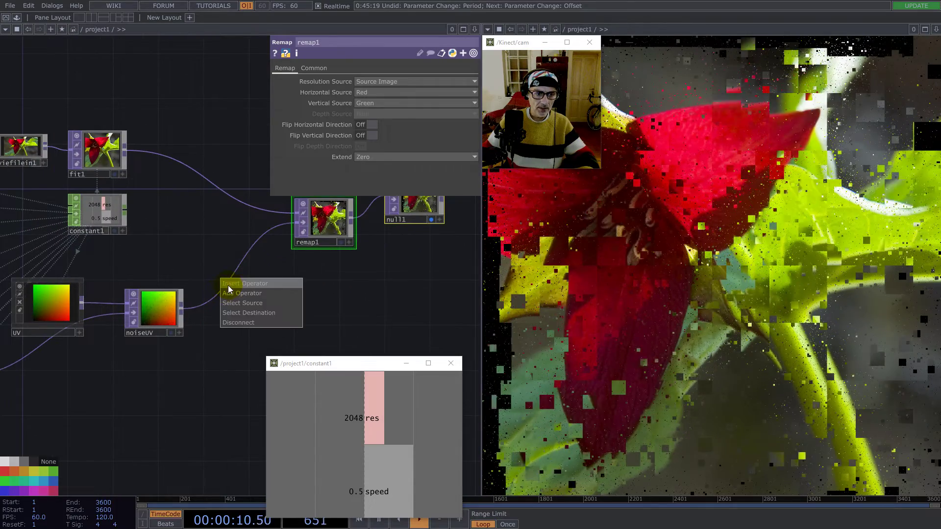
click(228, 285)
text(mat)
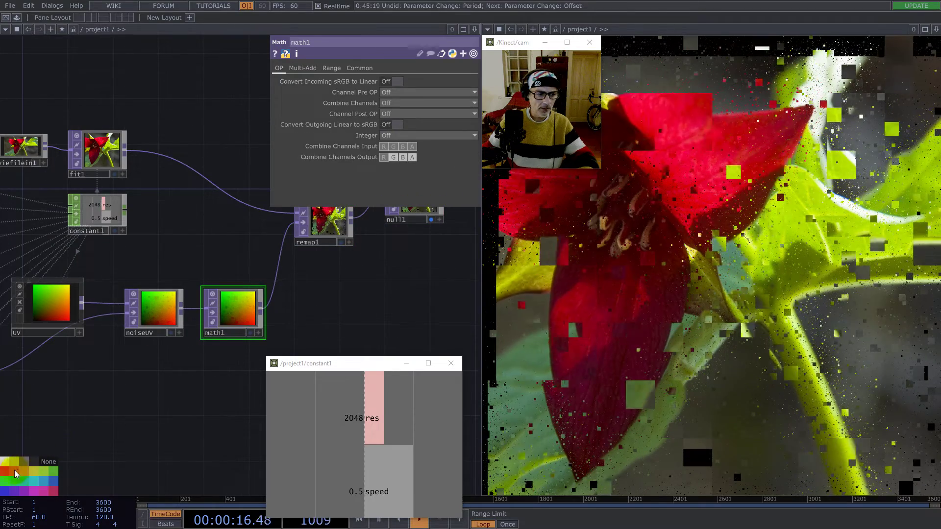
click(2, 474)
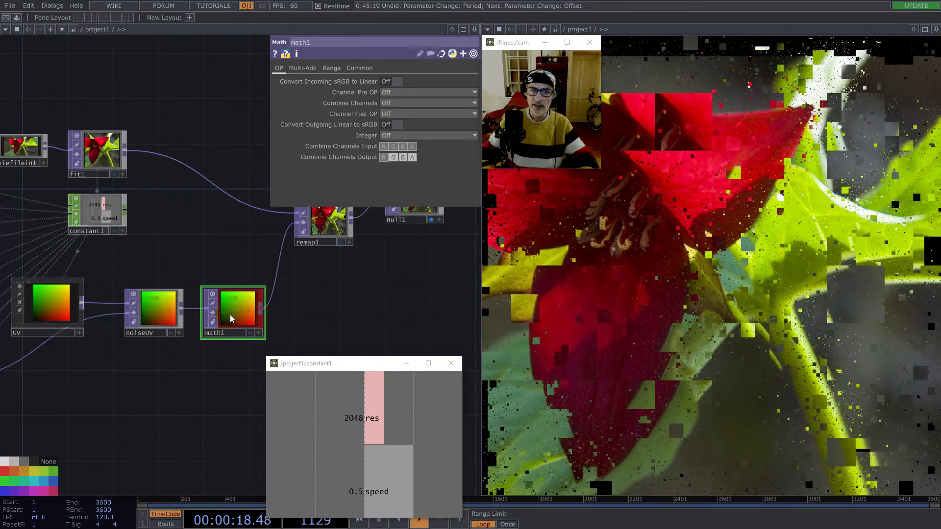
Step: Limit math1's channel mask to red and set its Pre-Add to 0.02
click(359, 67)
click(394, 179)
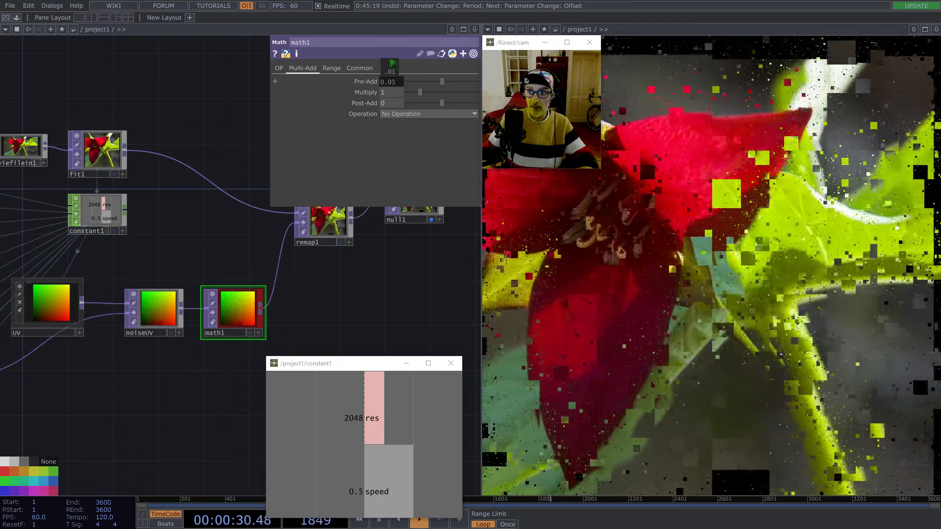
middle_drag(539, 102, 419, 93)
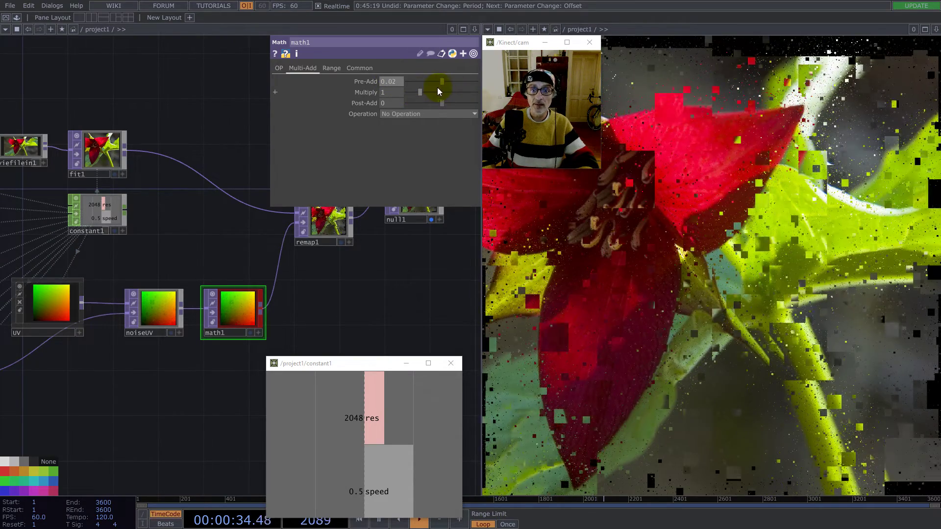
Step: Duplicate math1, color the copy green, and connect math1's output to its input
key(ctrl+c)
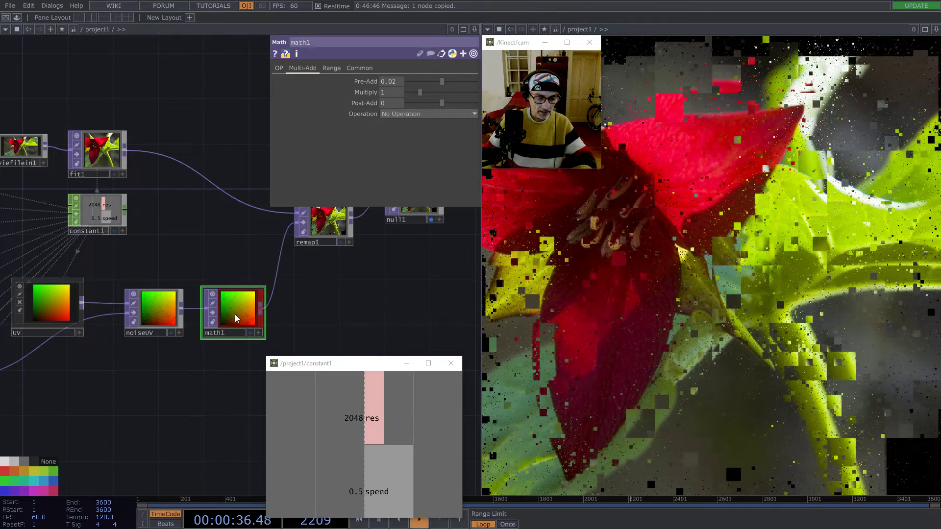
key(ctrl+v)
drag(235, 367, 370, 313)
drag(262, 309, 323, 312)
Step: Limit math2's channel mask to green and connect its output to remap1's second input
click(359, 68)
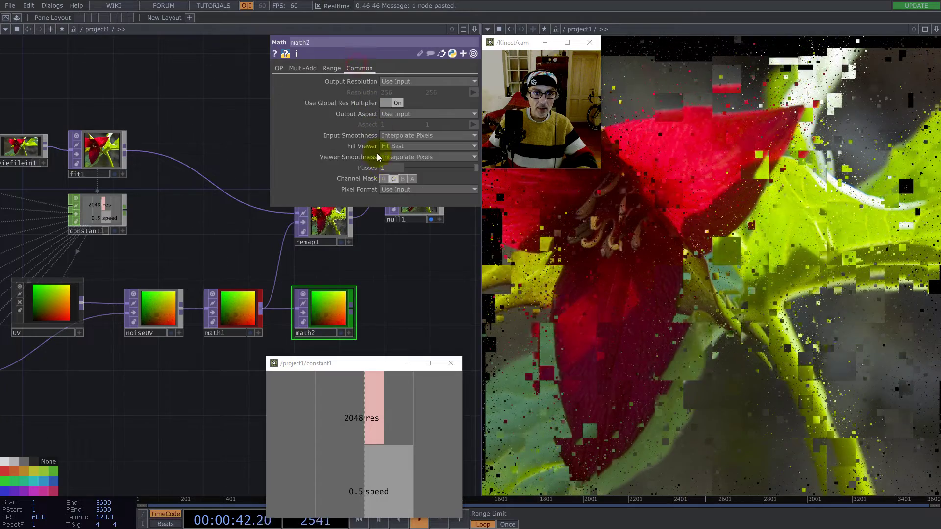
click(394, 179)
drag(352, 309, 297, 225)
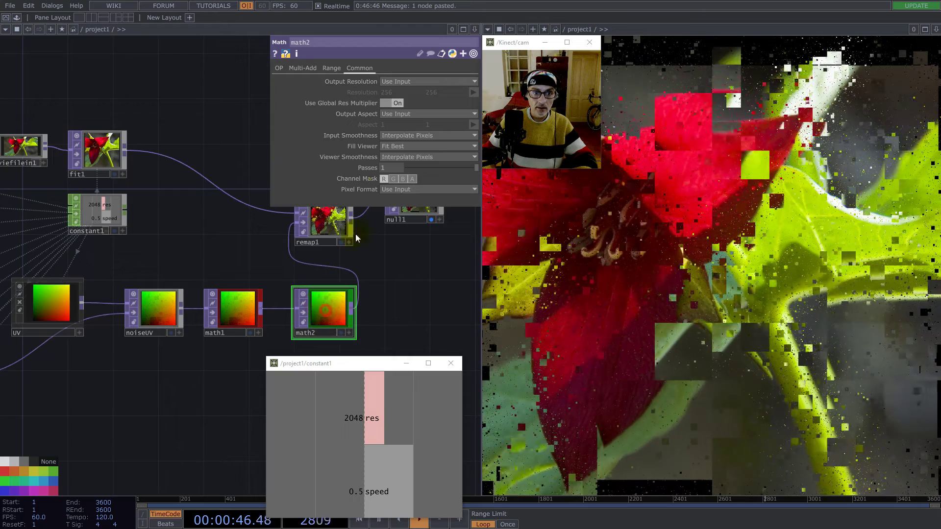
Step: Adjust math2's Pre-Add to offset the green channel
click(301, 68)
middle_drag(398, 81, 392, 105)
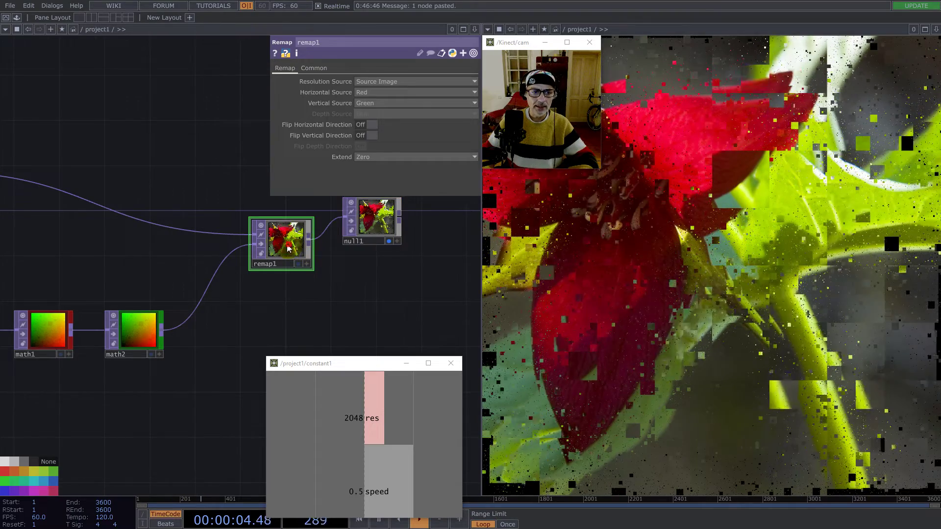
Step: Move remap1 slightly away from null1 and set its Extend mode to Mirror
drag(312, 253, 289, 253)
click(367, 157)
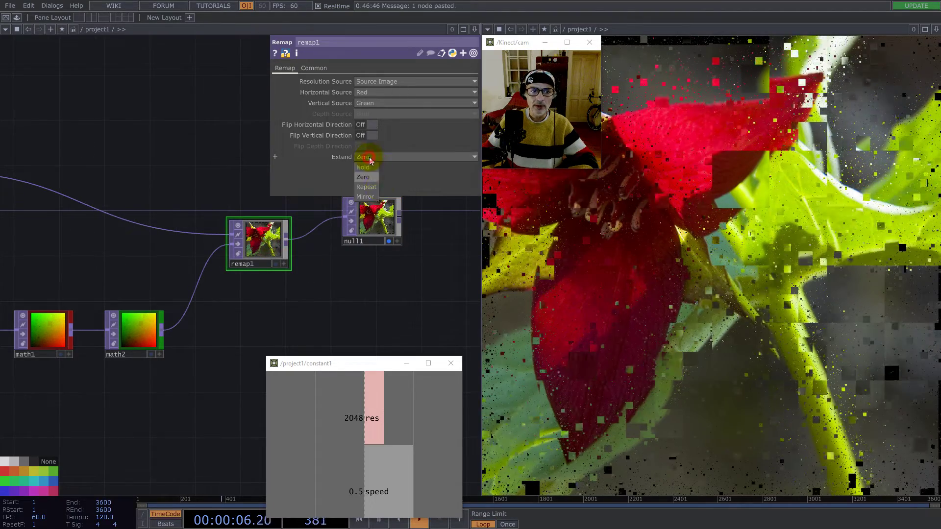
click(374, 196)
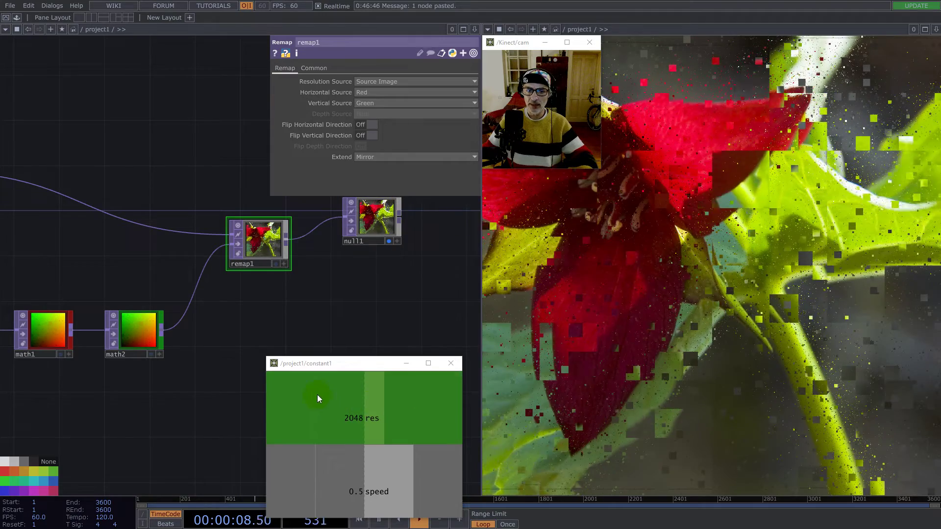
Step: Move the constant1 viewer window clear of the node network
drag(342, 369, 152, 87)
scroll(347, 346, down, 8)
drag(297, 394, 368, 388)
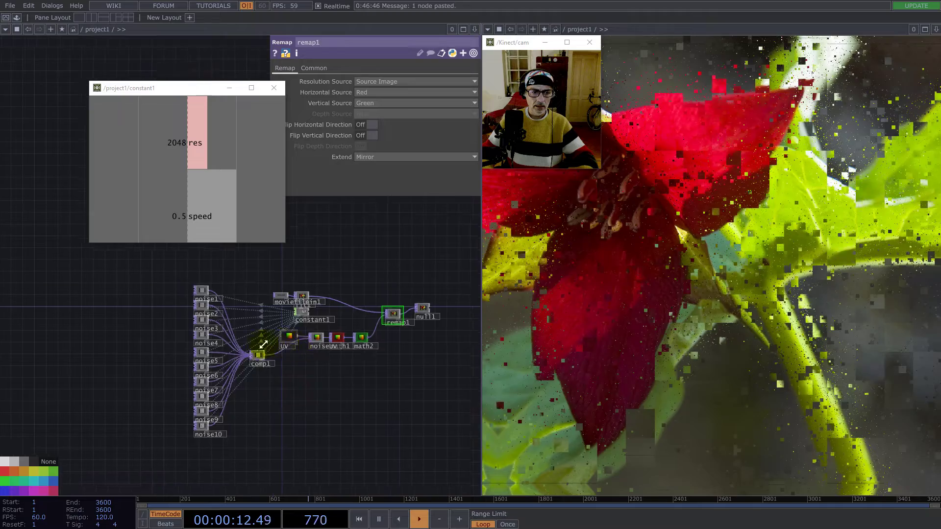
scroll(256, 344, up, 6)
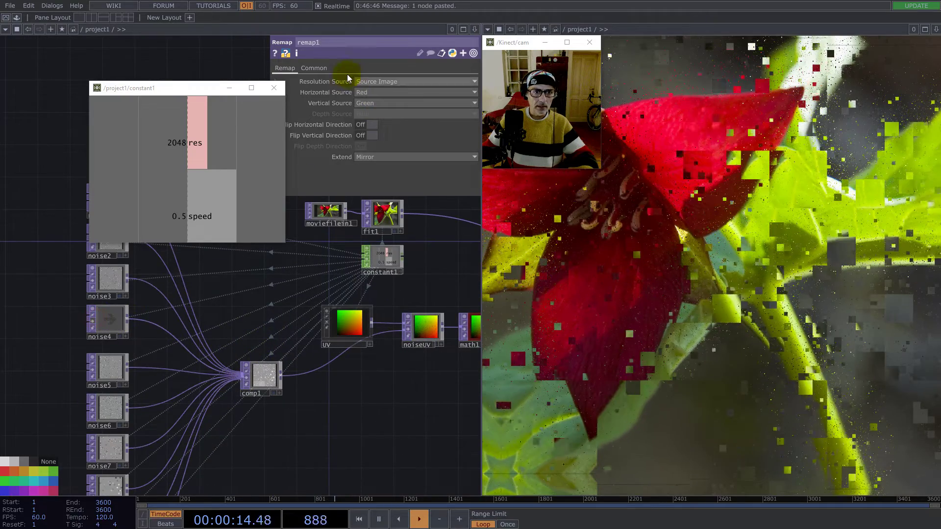
Step: Check the Translate Z expression of noise4 and look over the whole network
click(107, 318)
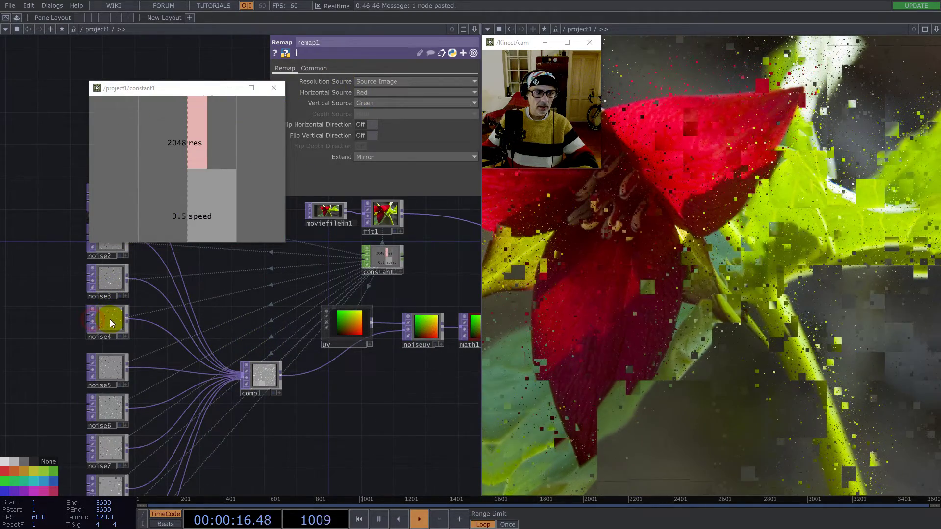
click(109, 318)
click(452, 102)
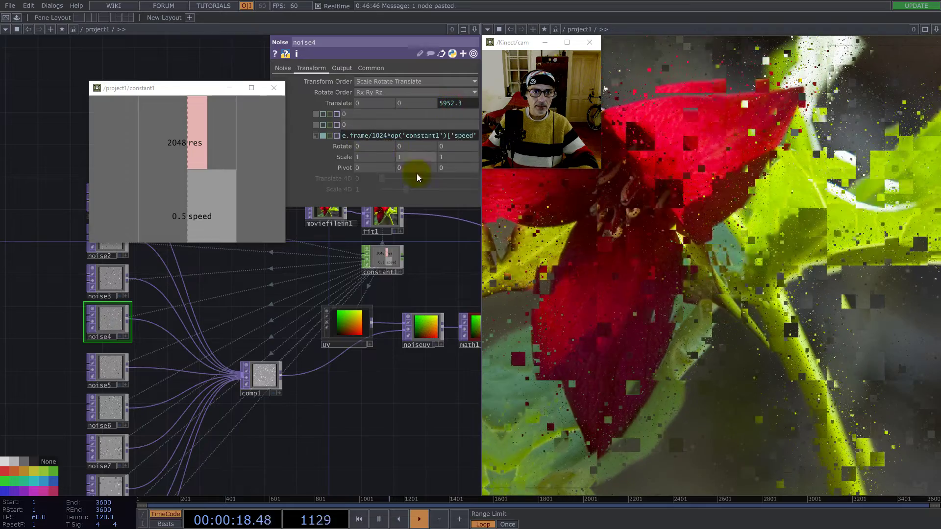
click(269, 287)
scroll(228, 313, down, 5)
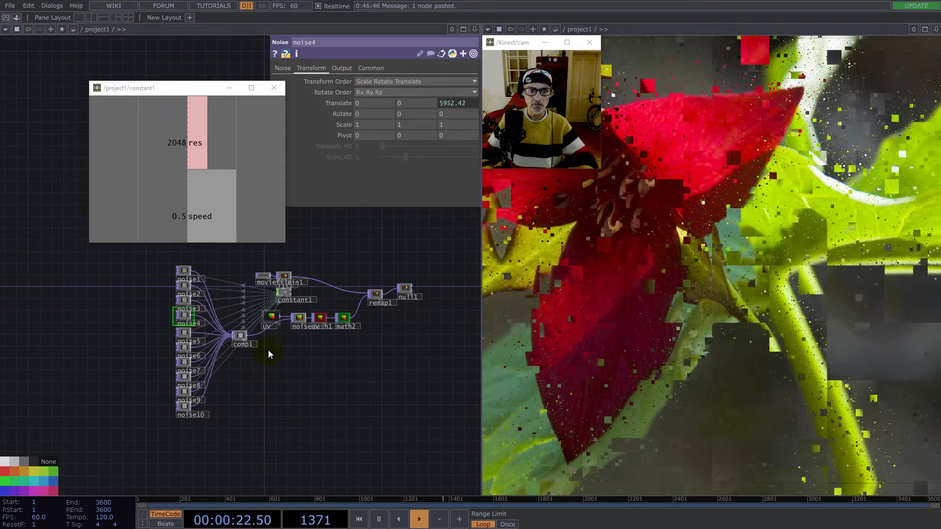
scroll(279, 342, up, 5)
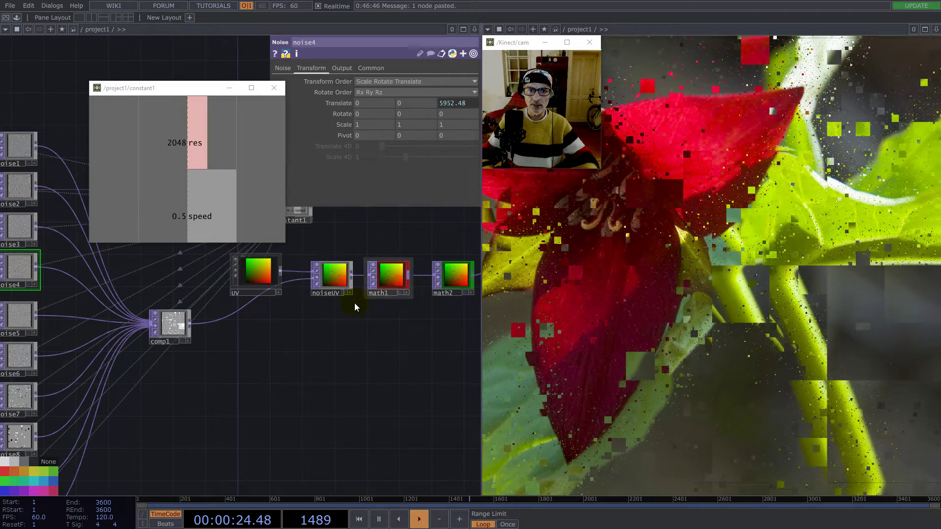